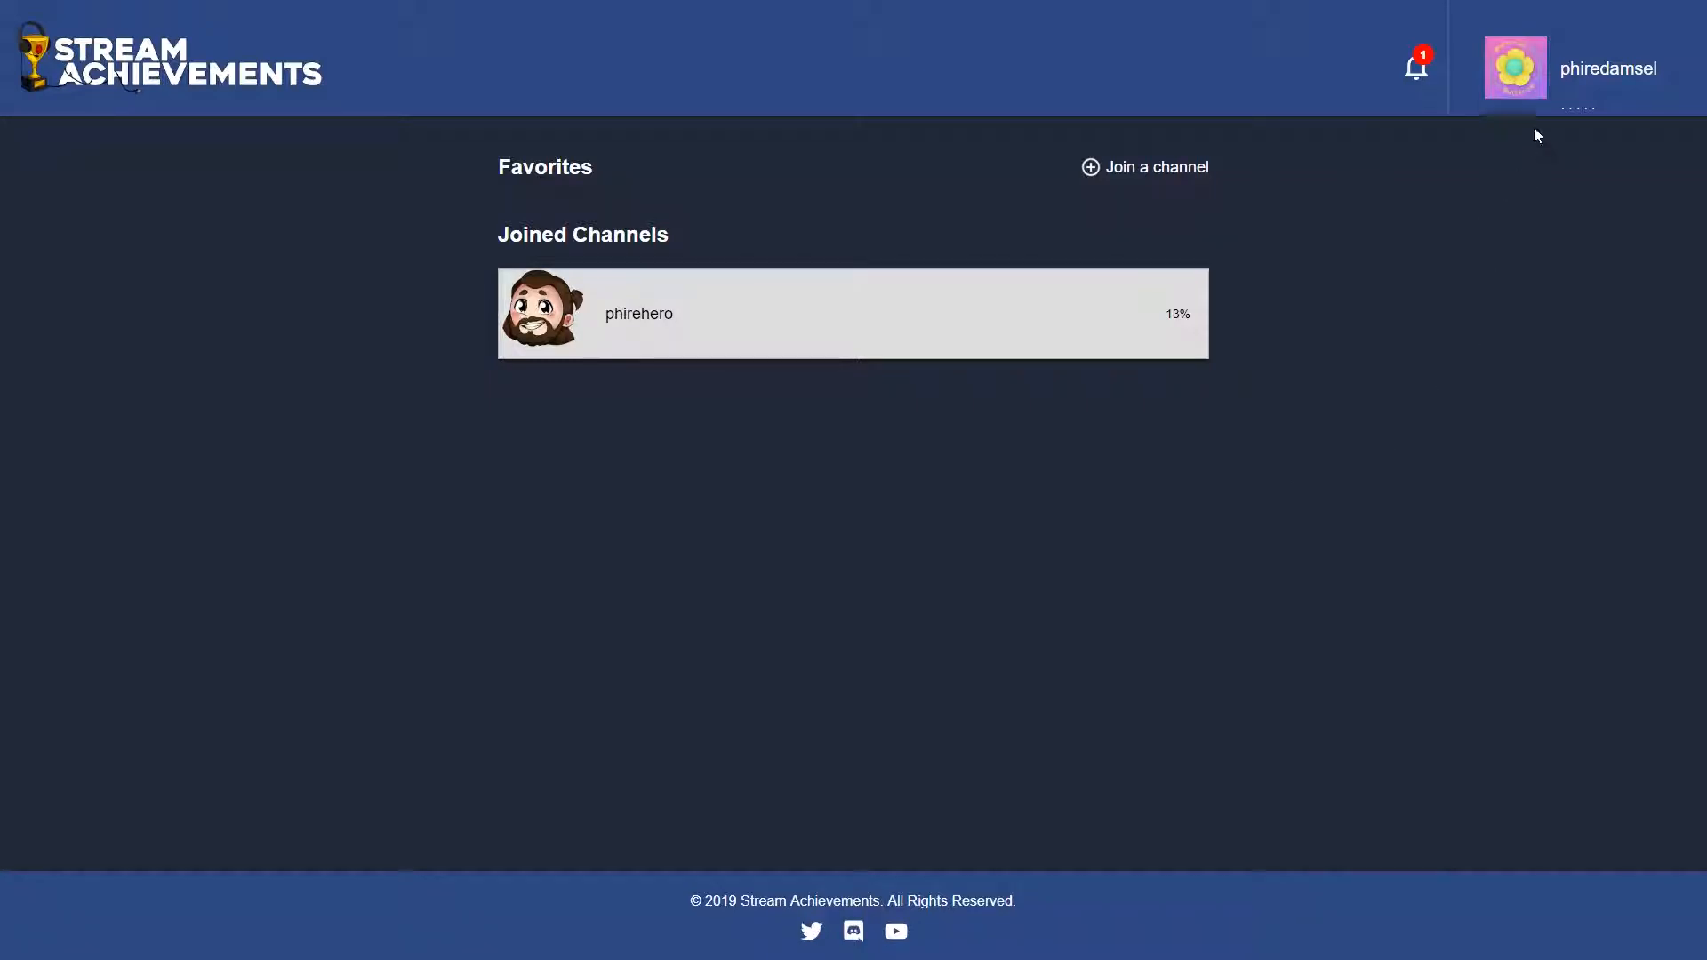
Open the channel dashboard and highlight the Twitch name in its basic info
click(1549, 66)
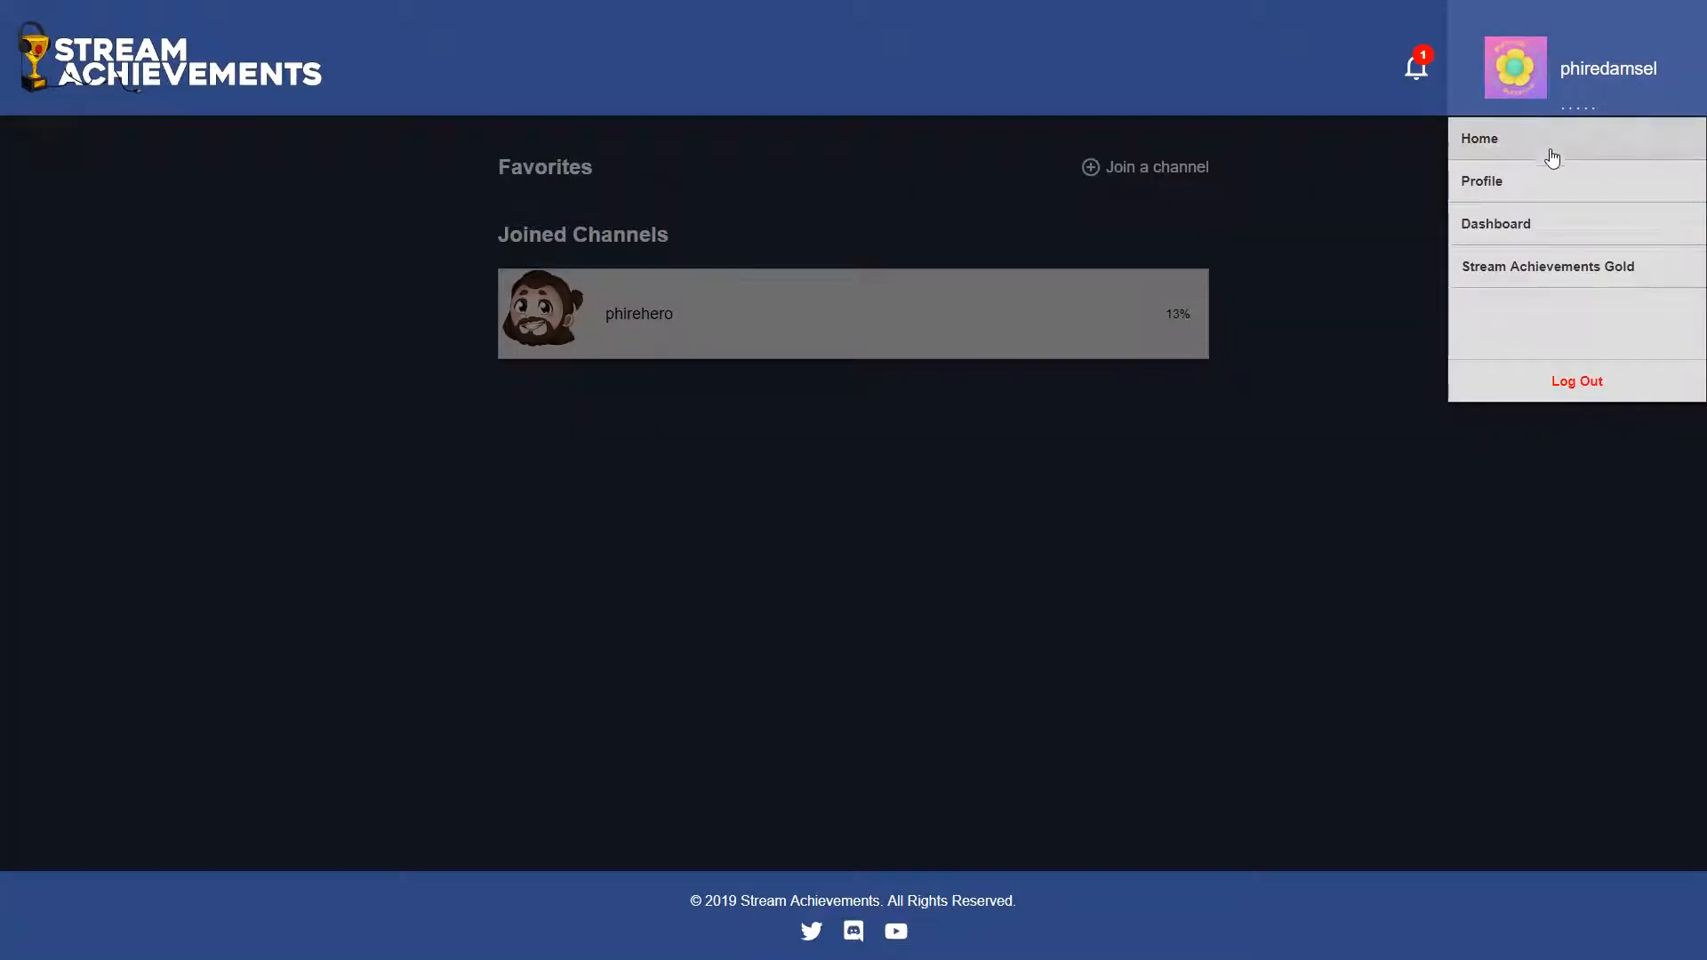
click(1543, 224)
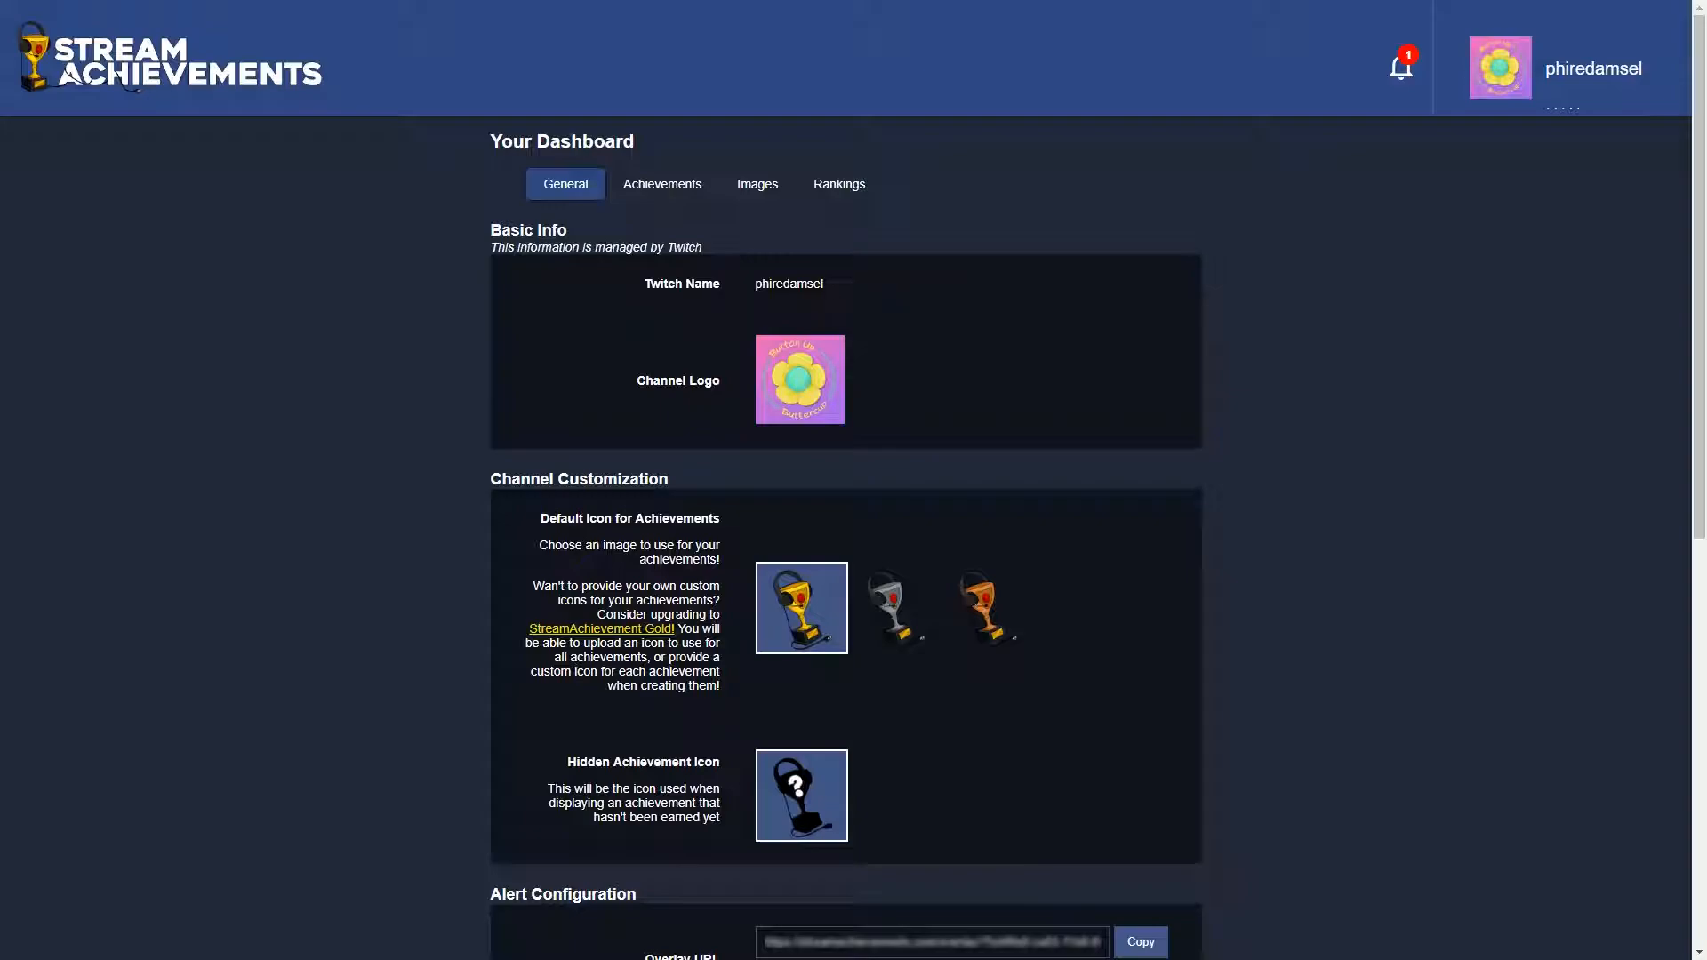
drag(755, 284, 835, 290)
Try the silver and bronze trophies as the default achievement icon and return to the gold trophy
scroll(493, 445, down, 2)
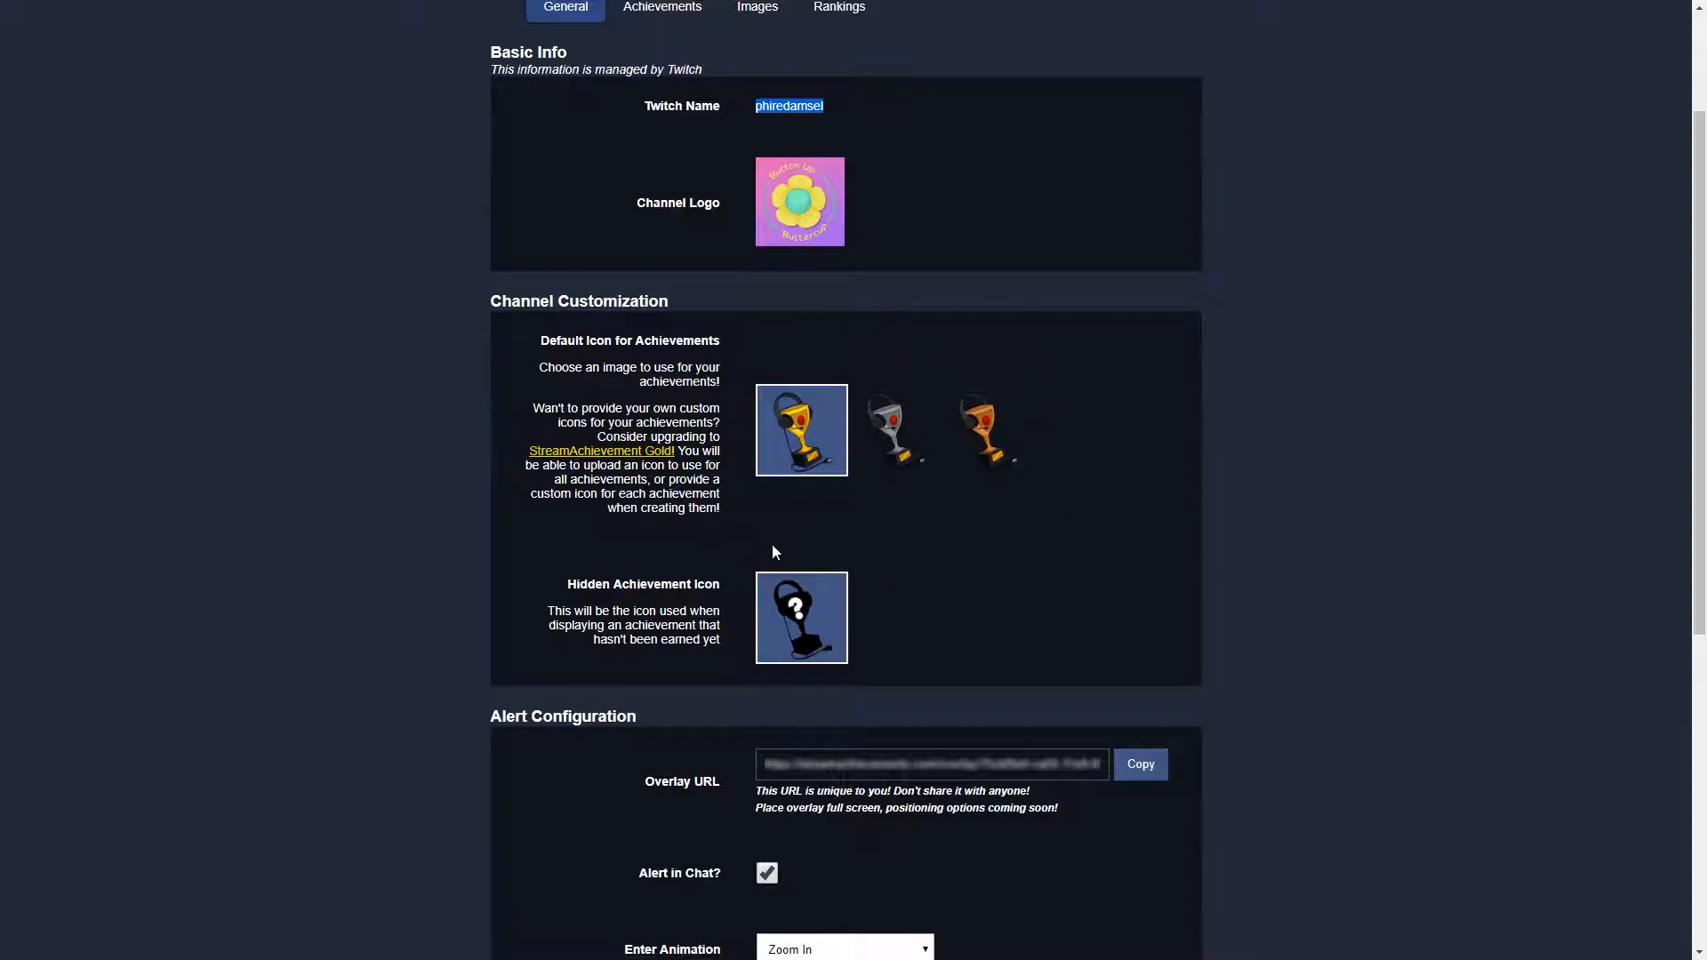
click(896, 462)
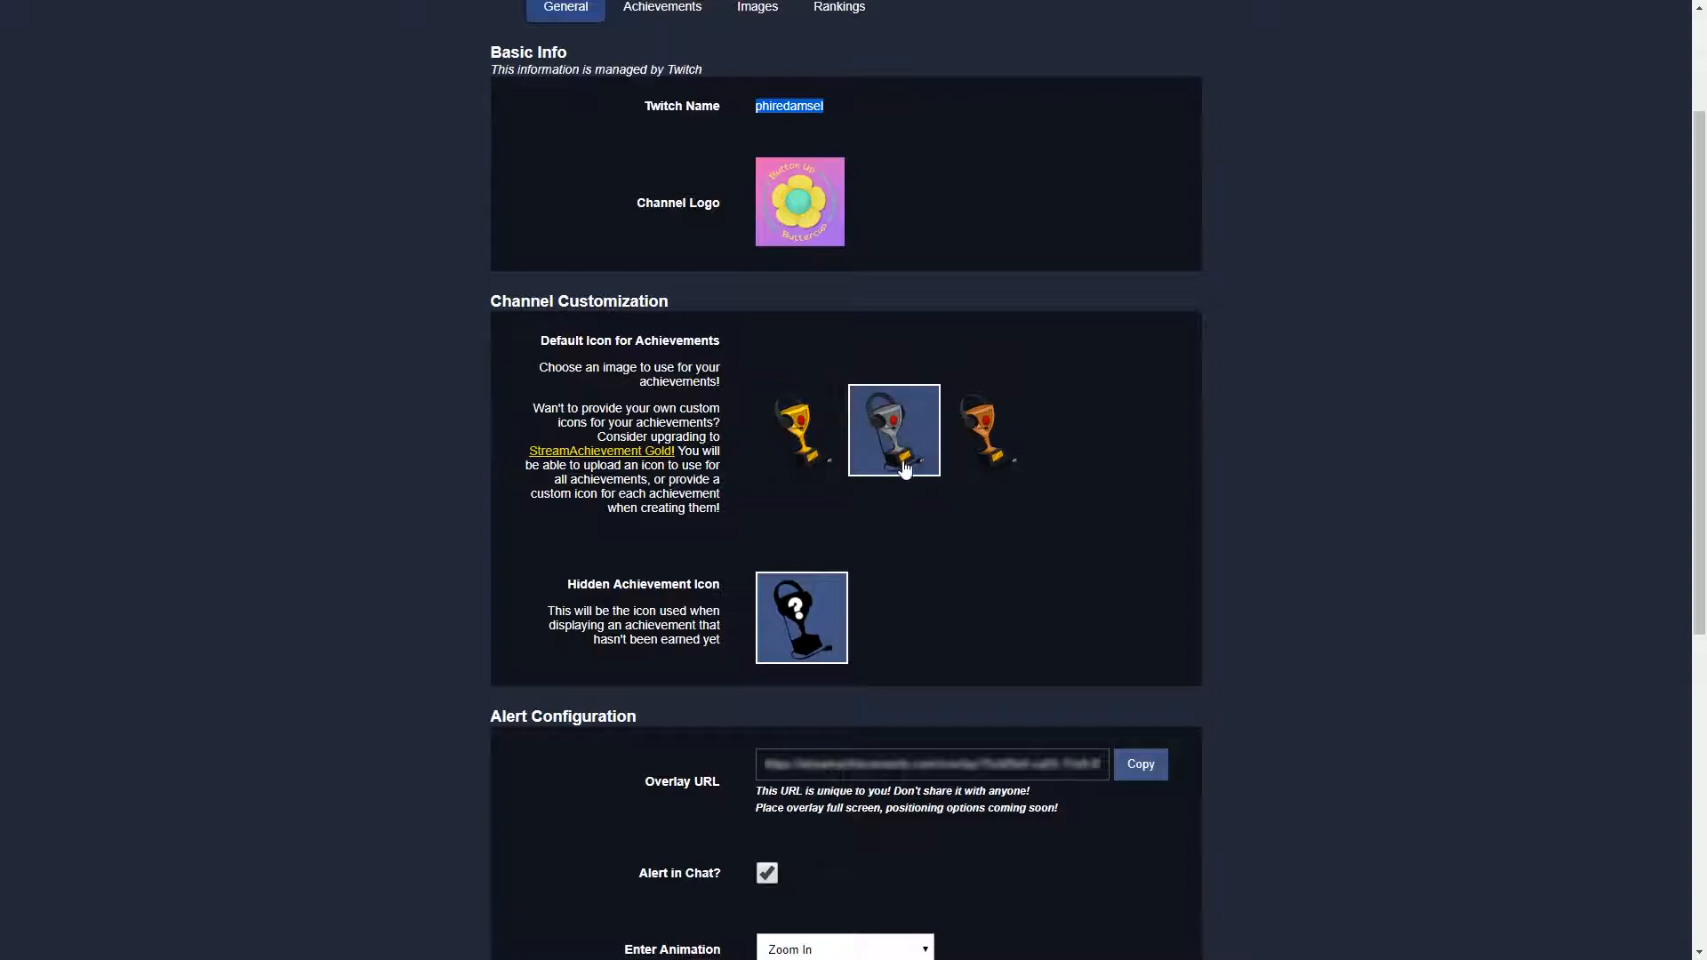
click(983, 459)
click(899, 448)
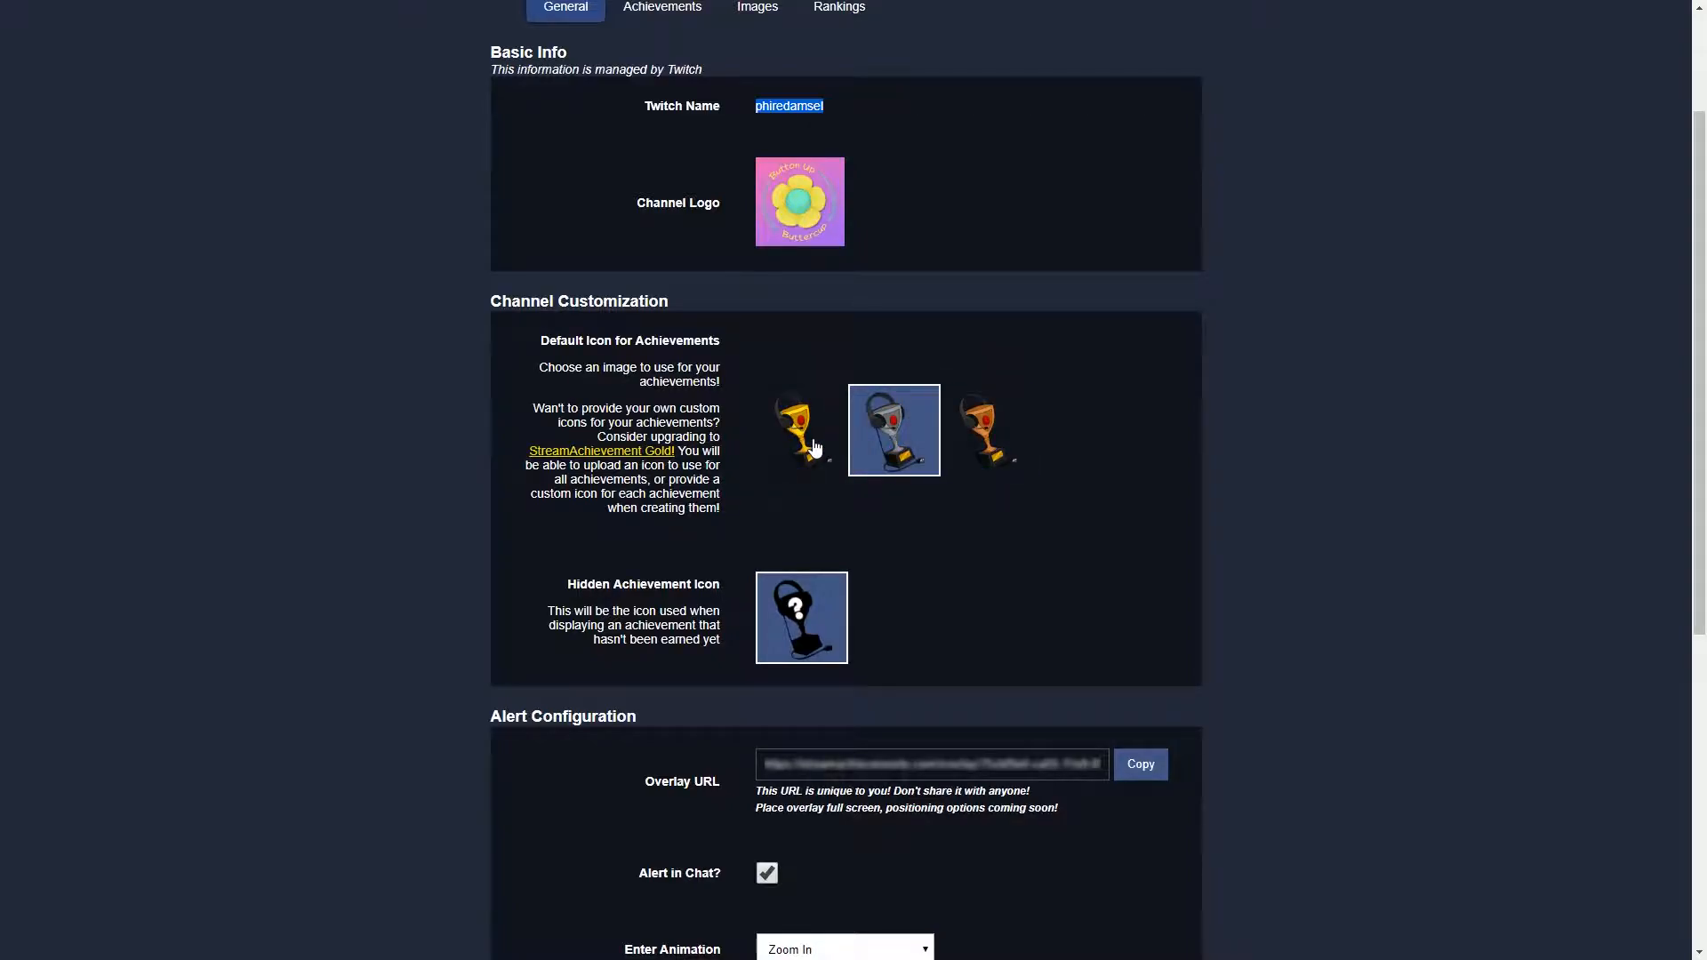
click(814, 447)
Switch the default achievement icon to silver to check whether the settings can be saved, and restore gold
scroll(987, 575, down, 6)
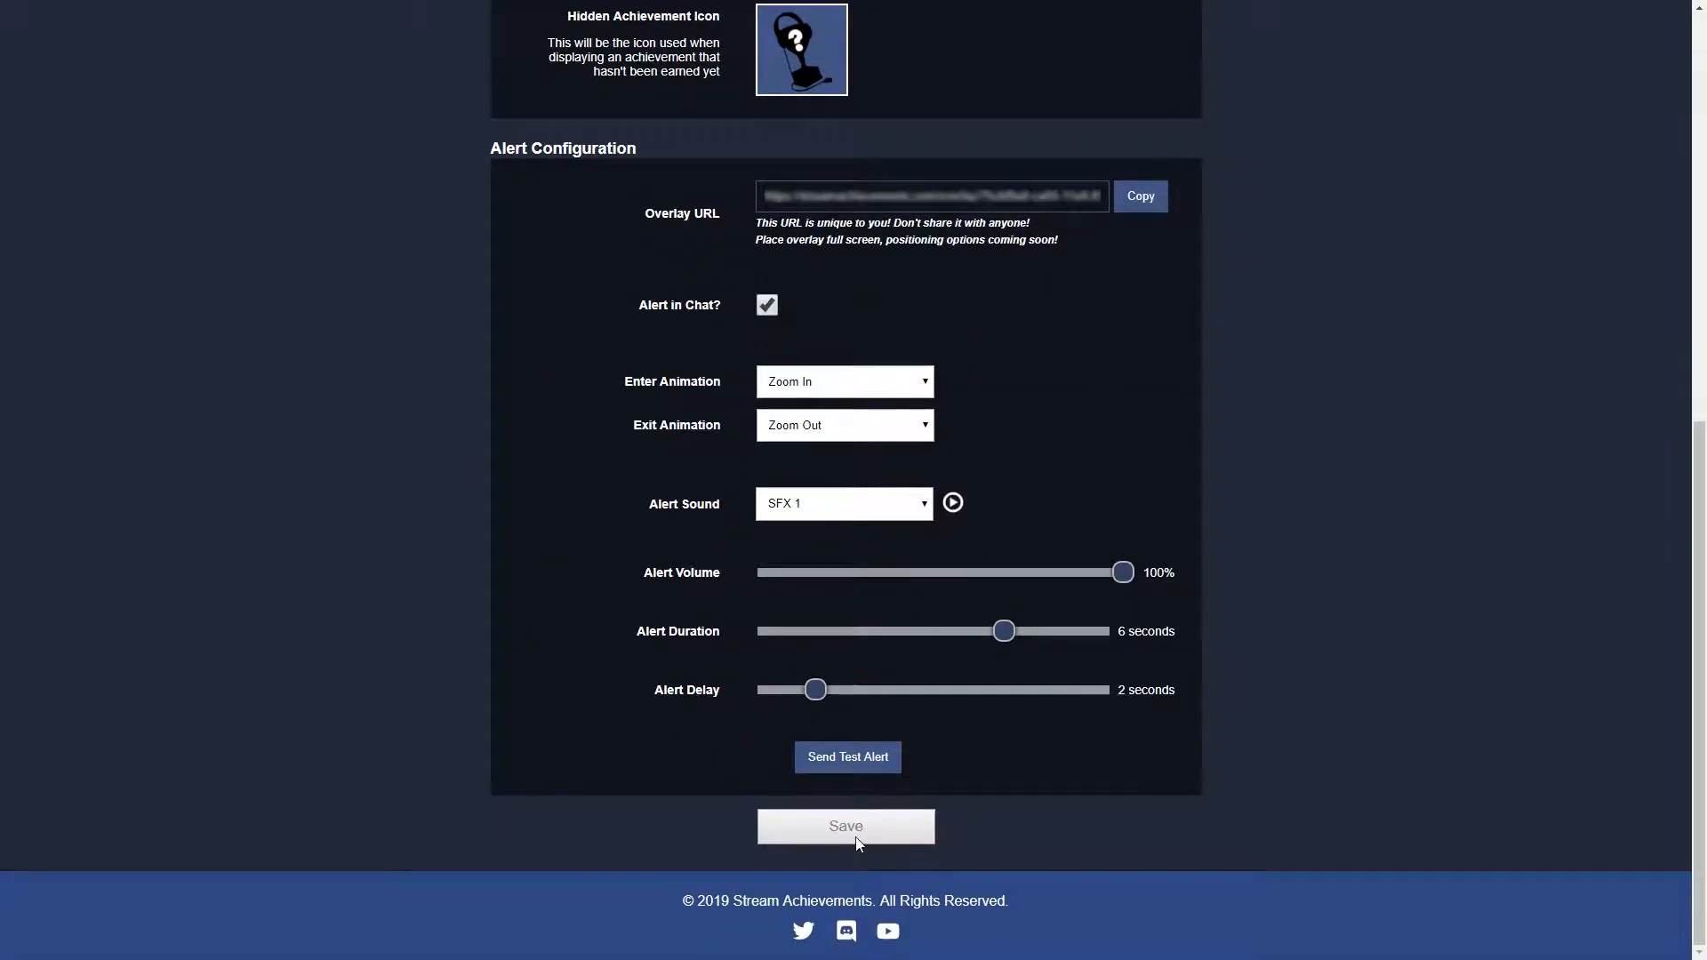
scroll(1176, 653, up, 4)
click(896, 217)
scroll(1112, 446, down, 4)
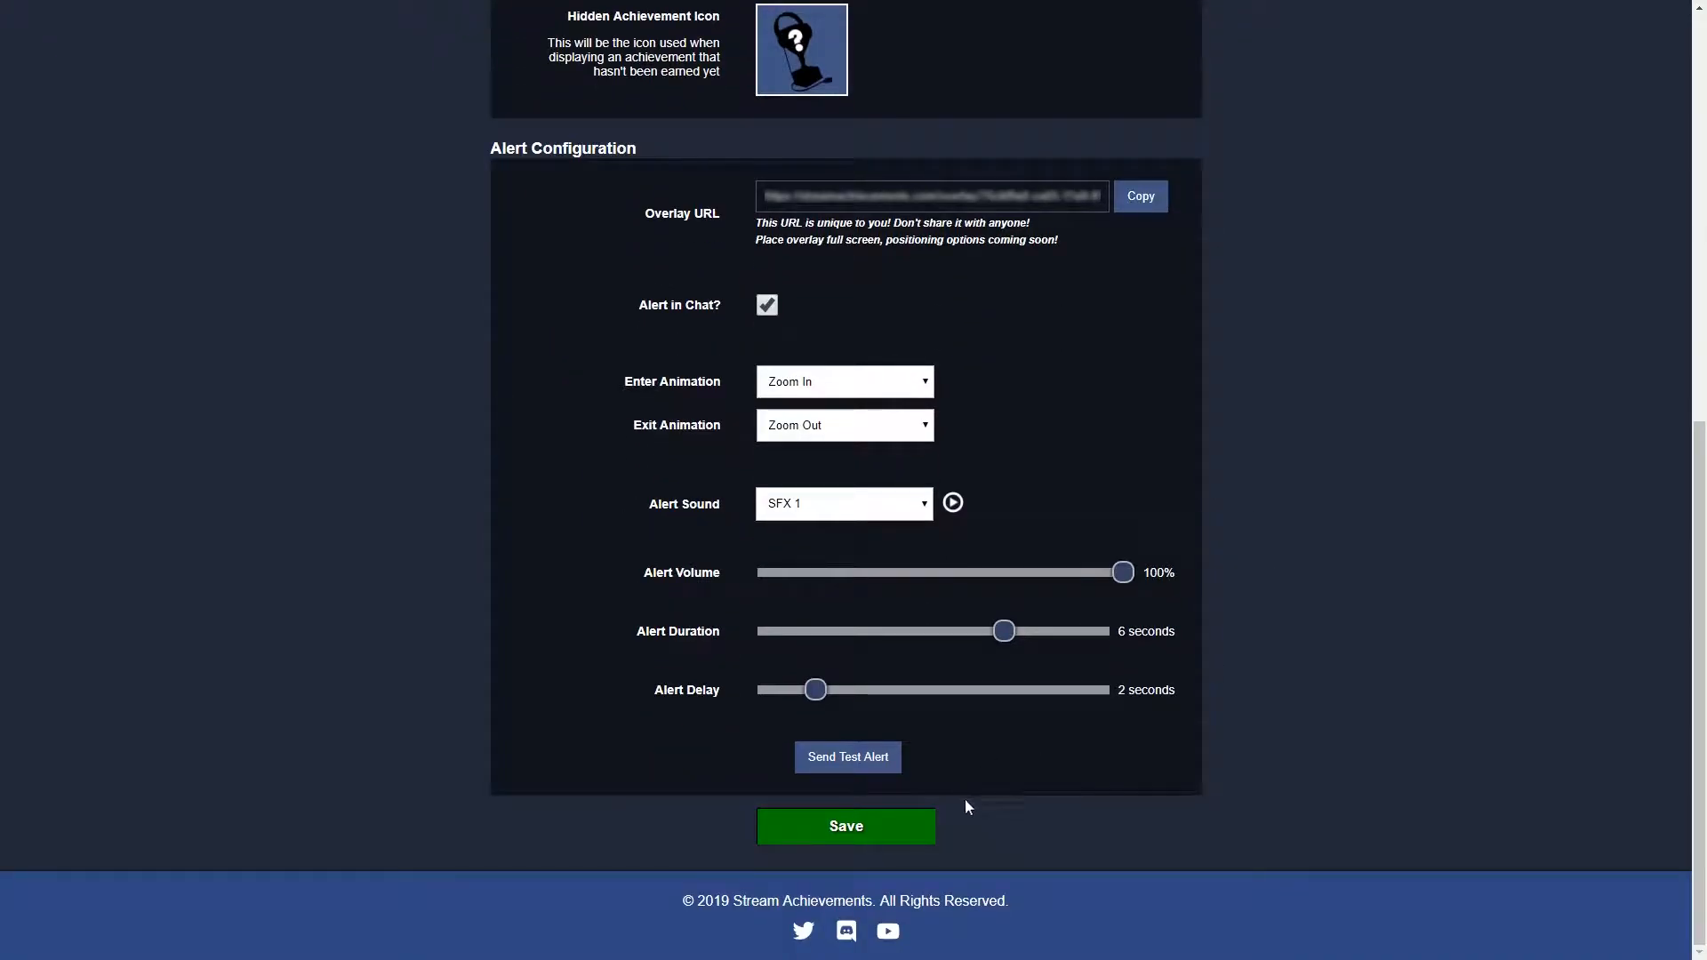
scroll(1235, 739, up, 5)
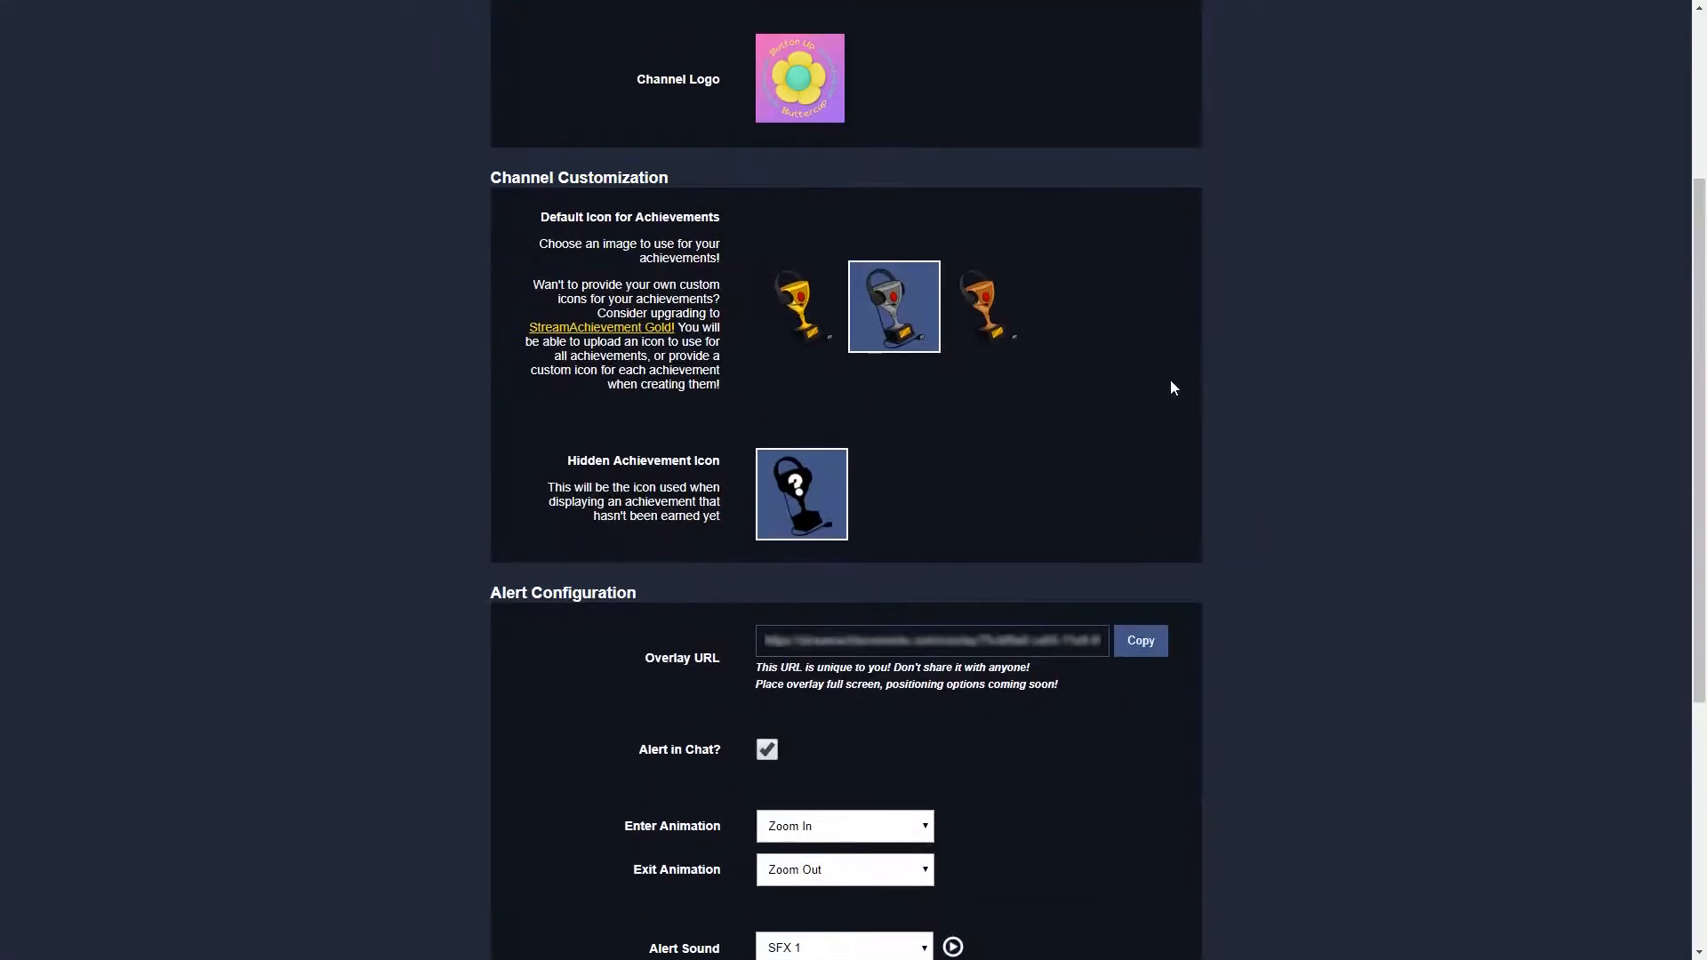
click(803, 336)
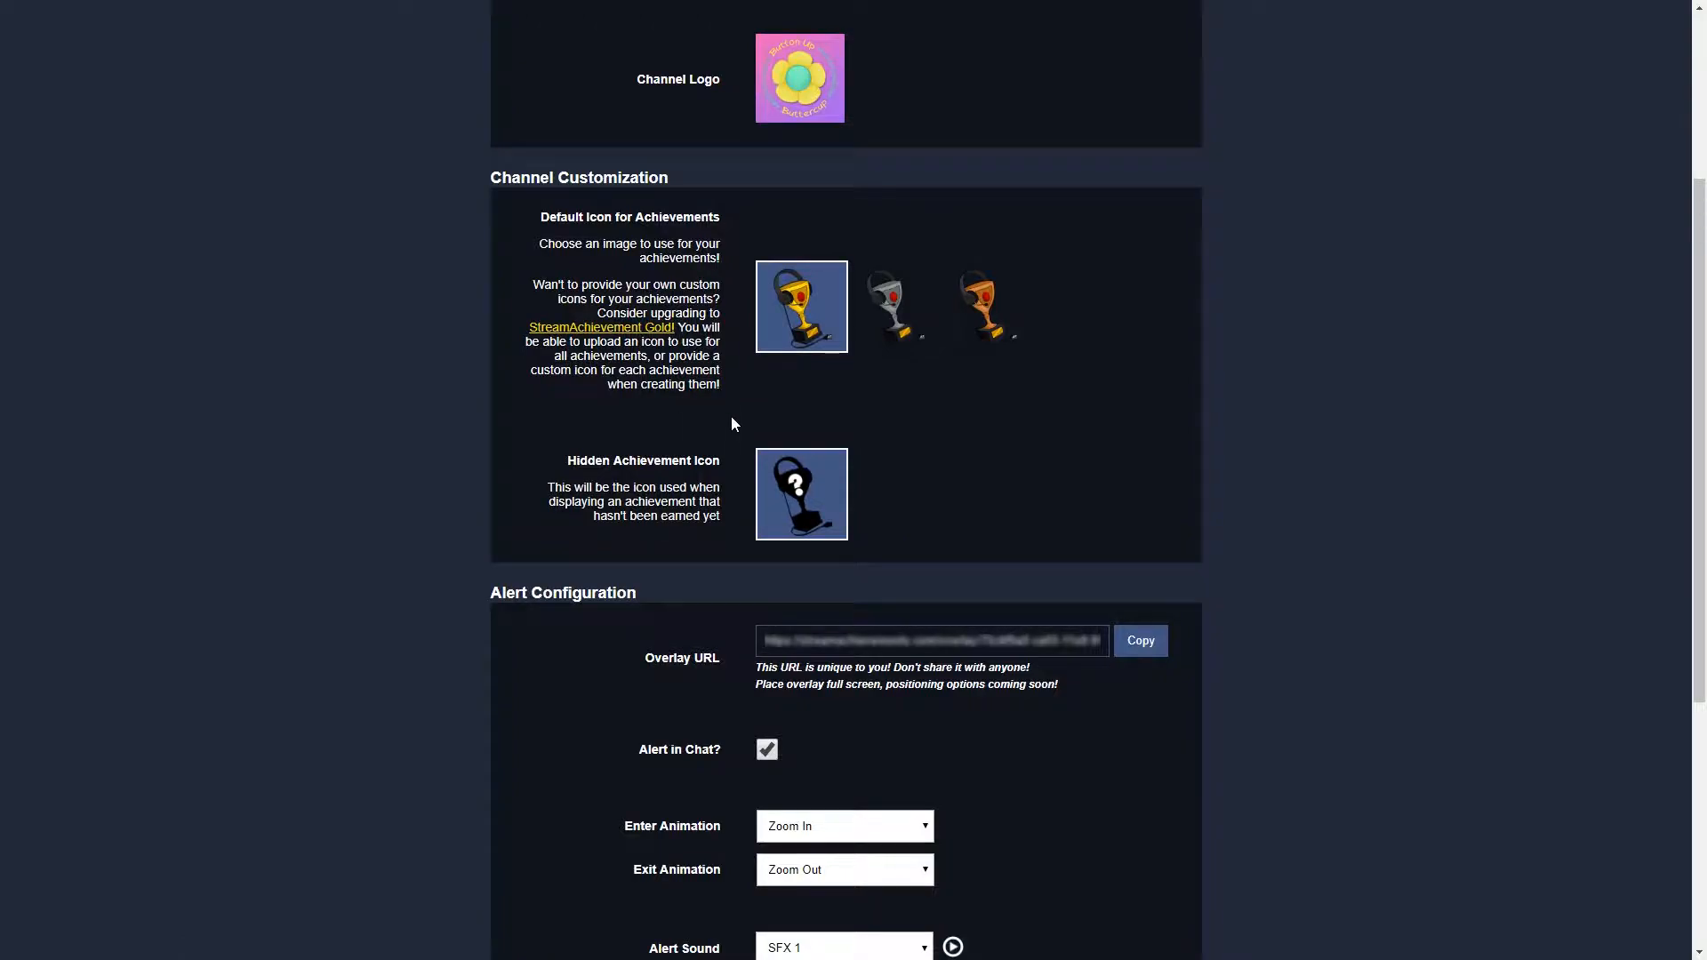
Copy the unique overlay URL from the alert configuration
scroll(731, 416, down, 1)
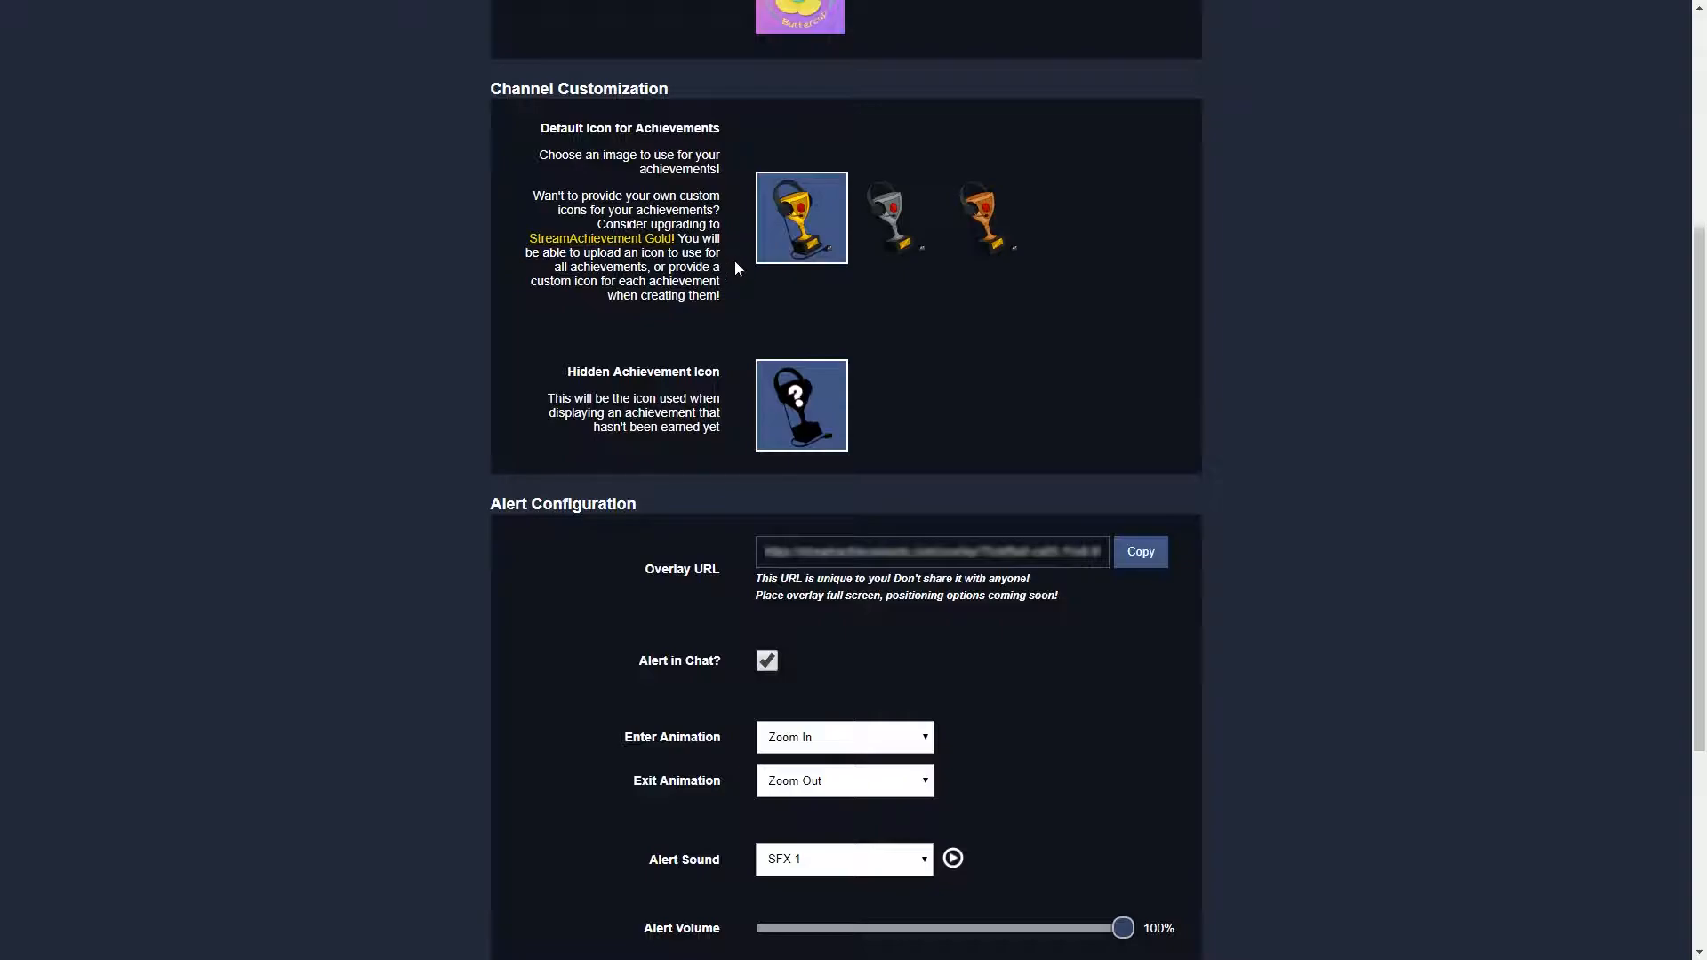
scroll(419, 382, down, 4)
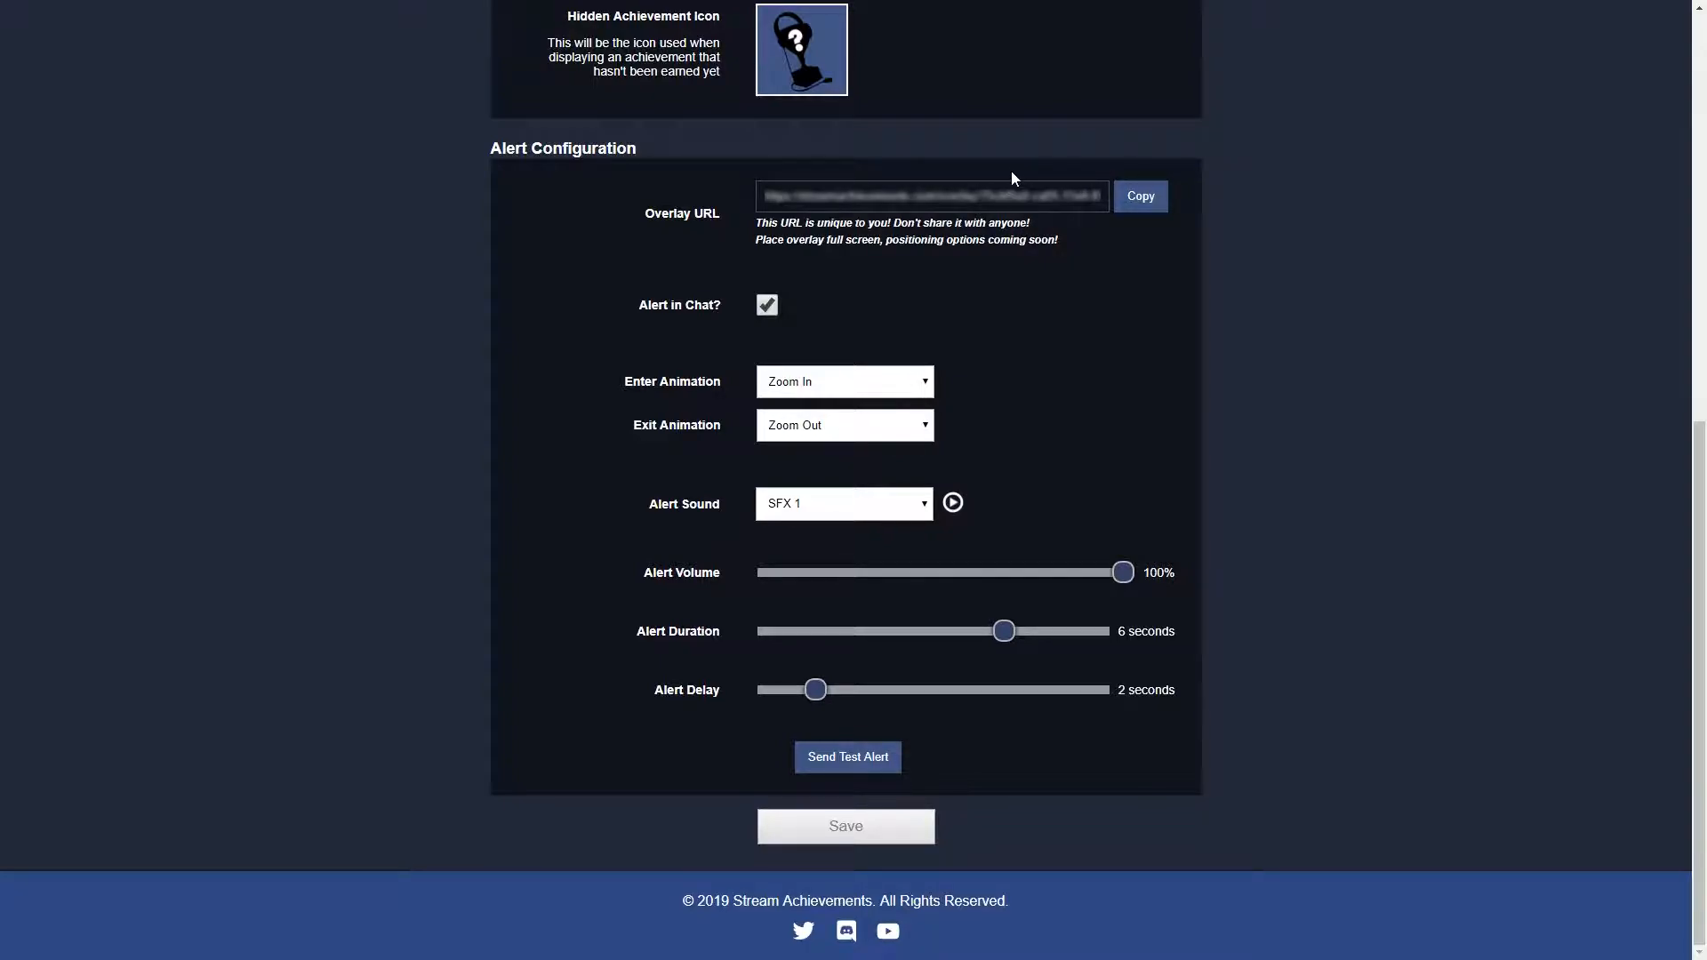
click(1140, 200)
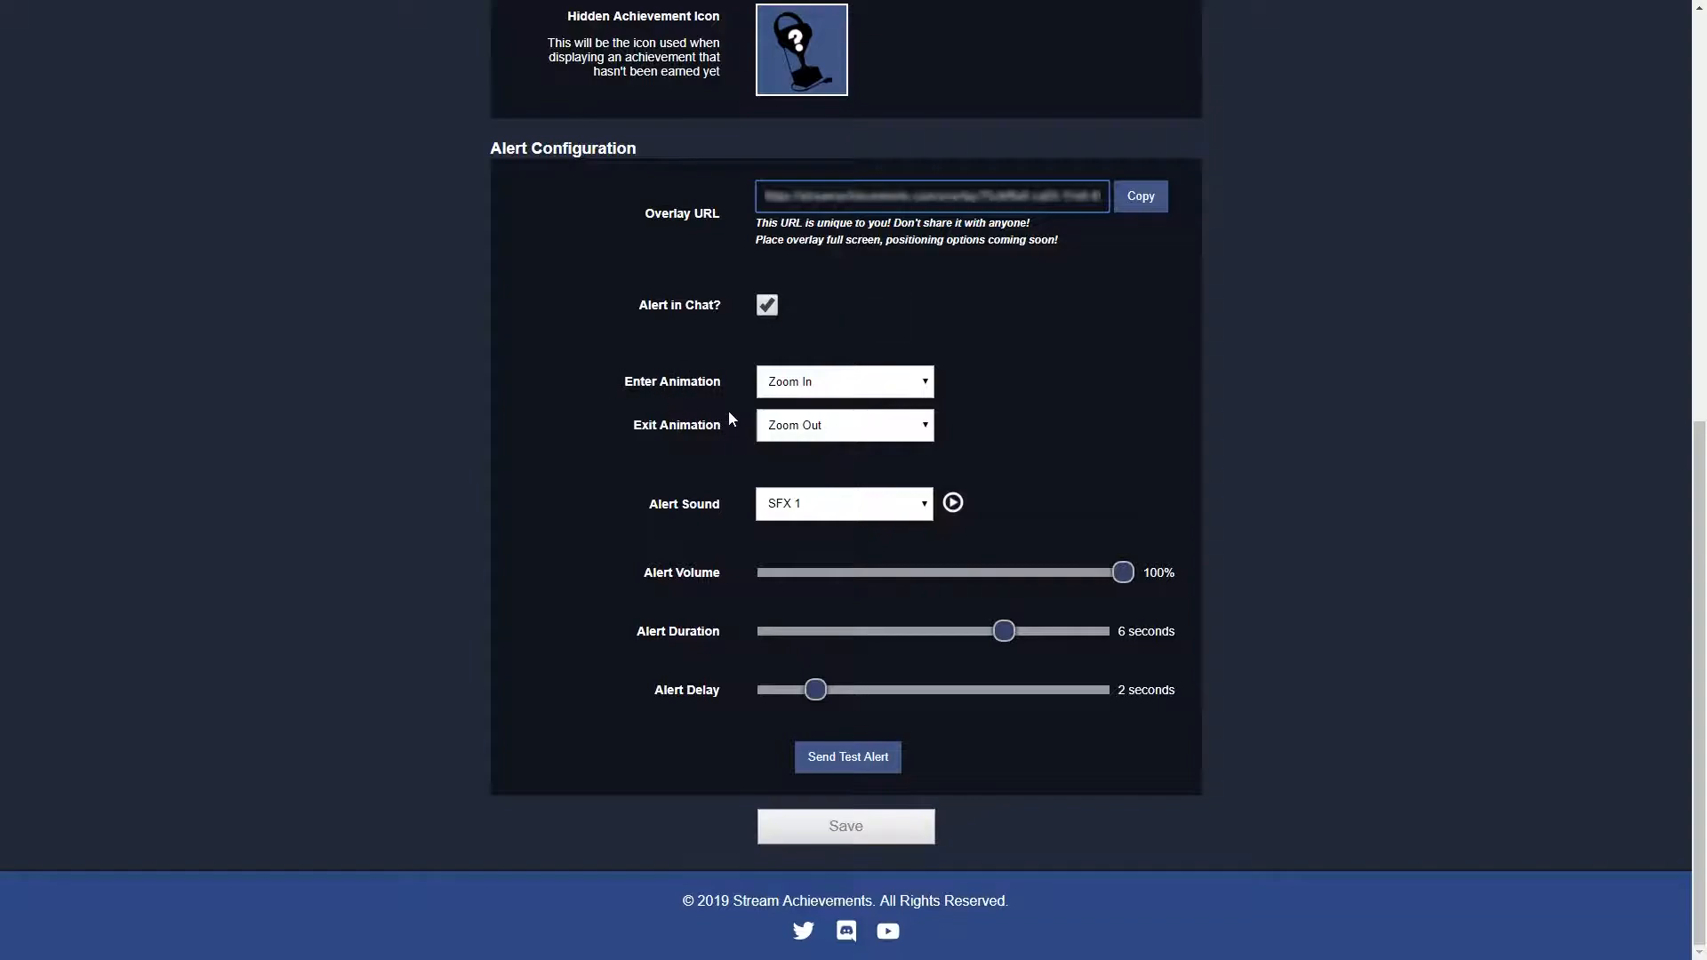
Look through the available enter animations for the alert, keeping Zoom In
click(824, 383)
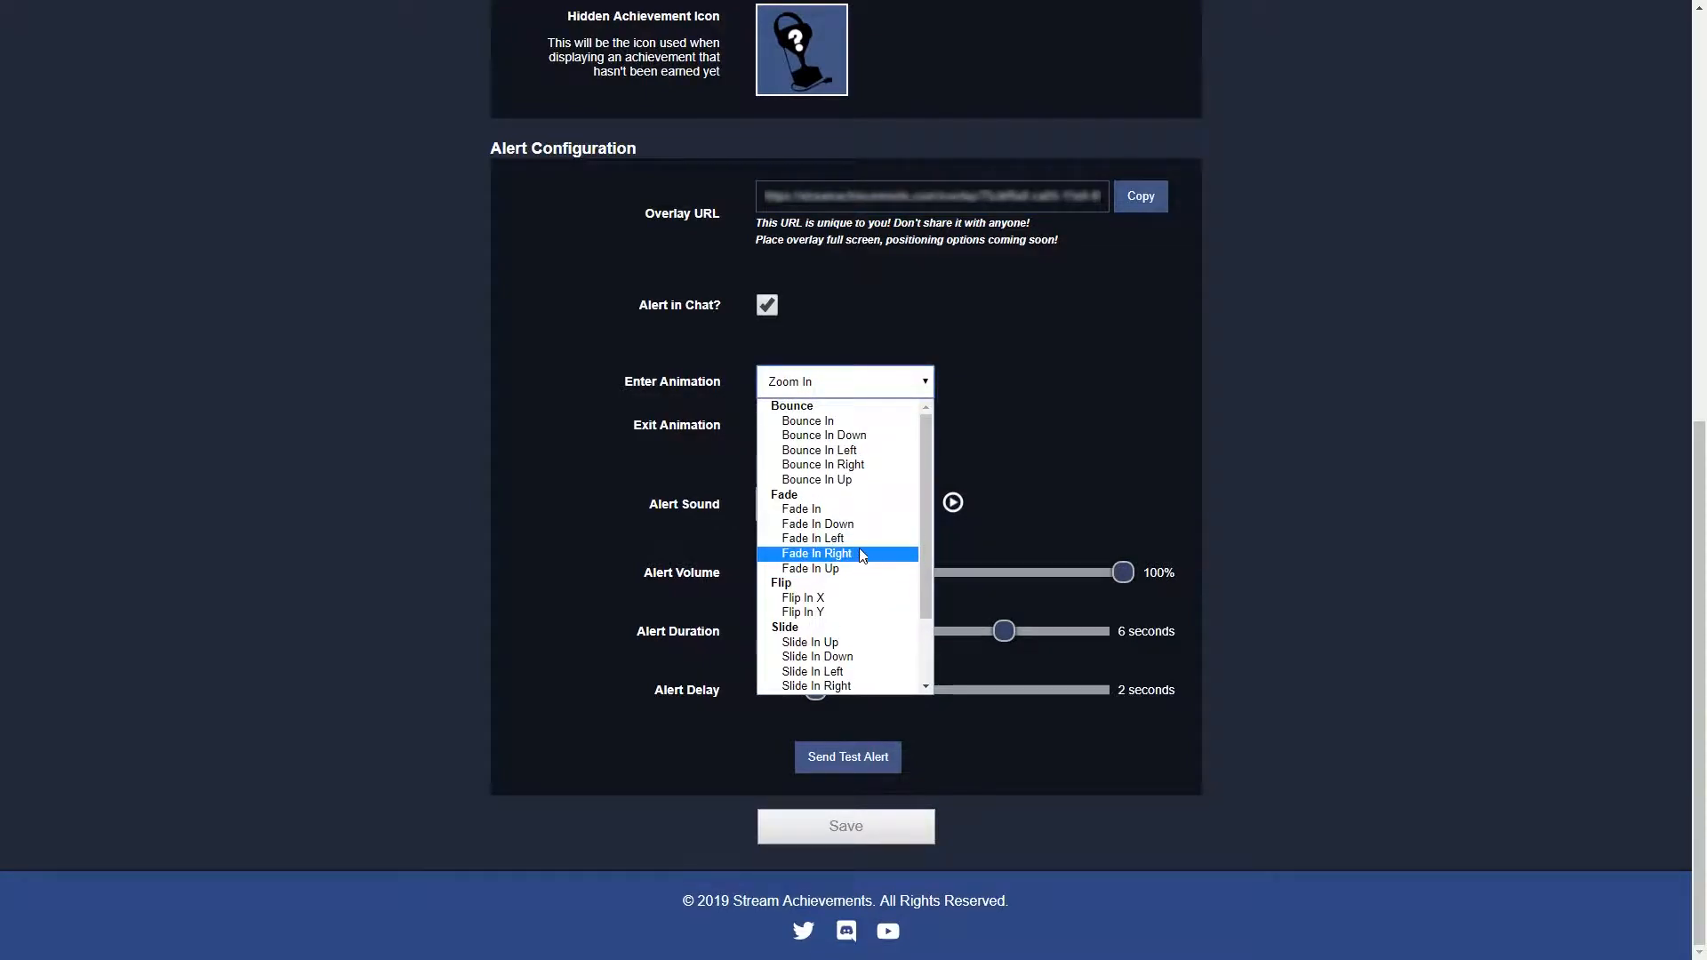
scroll(876, 491, down, 2)
click(859, 626)
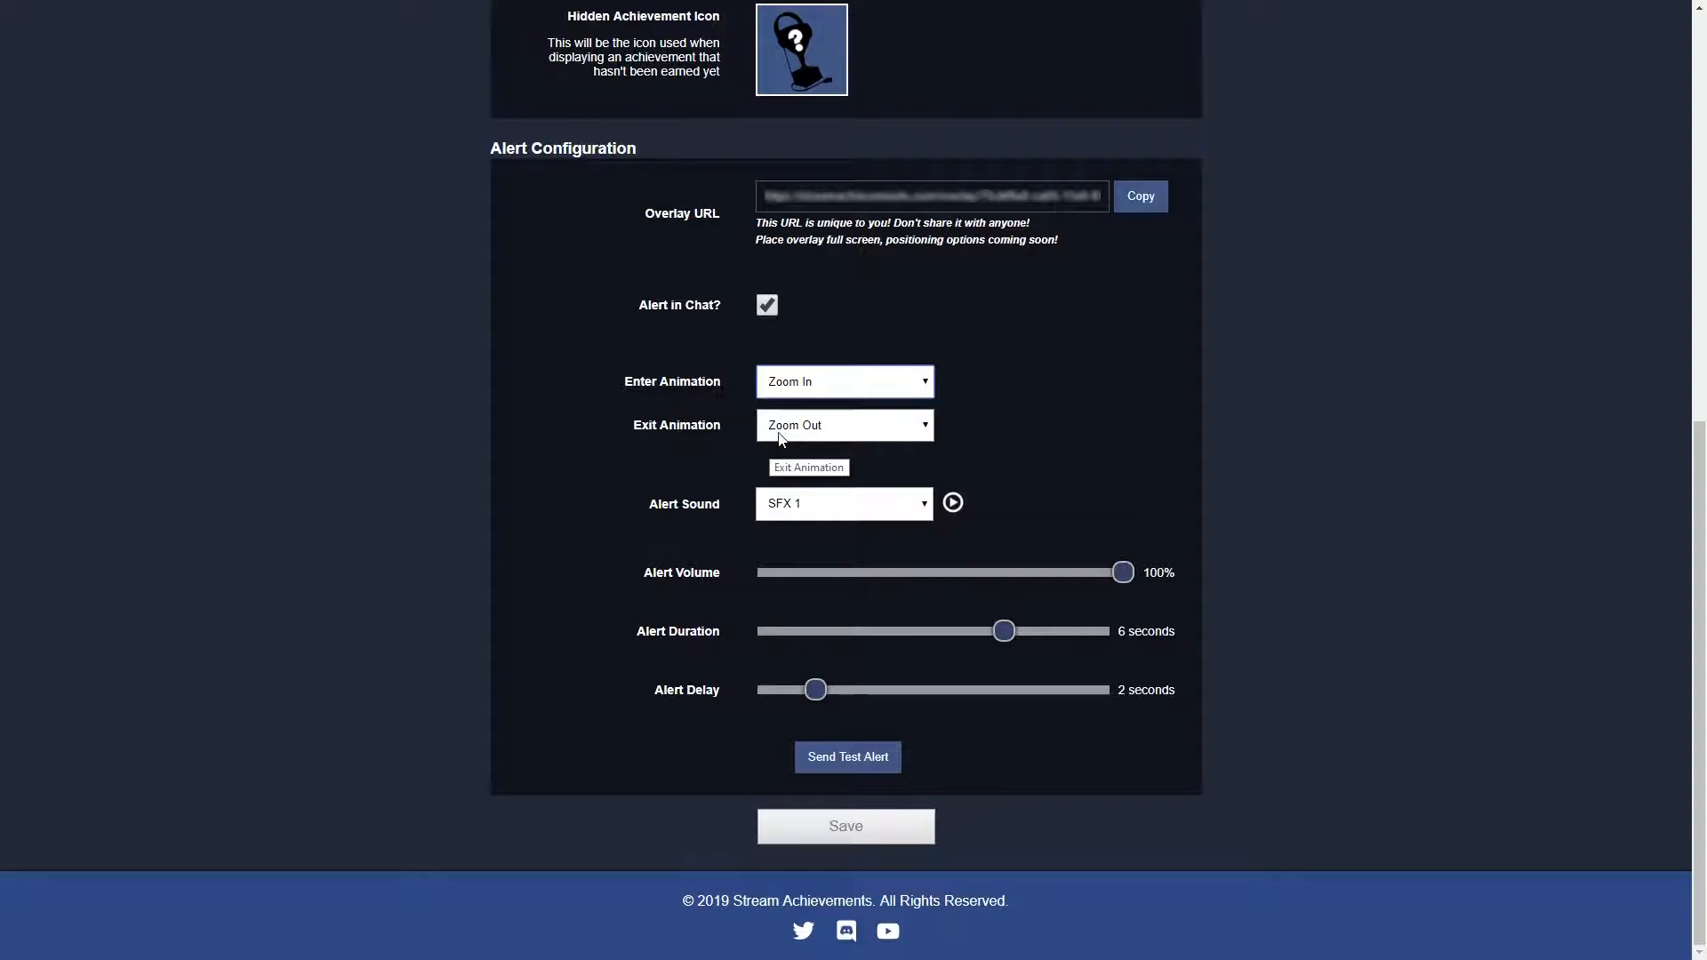
Review the list of alert sounds and play a preview of SFX 1
click(825, 507)
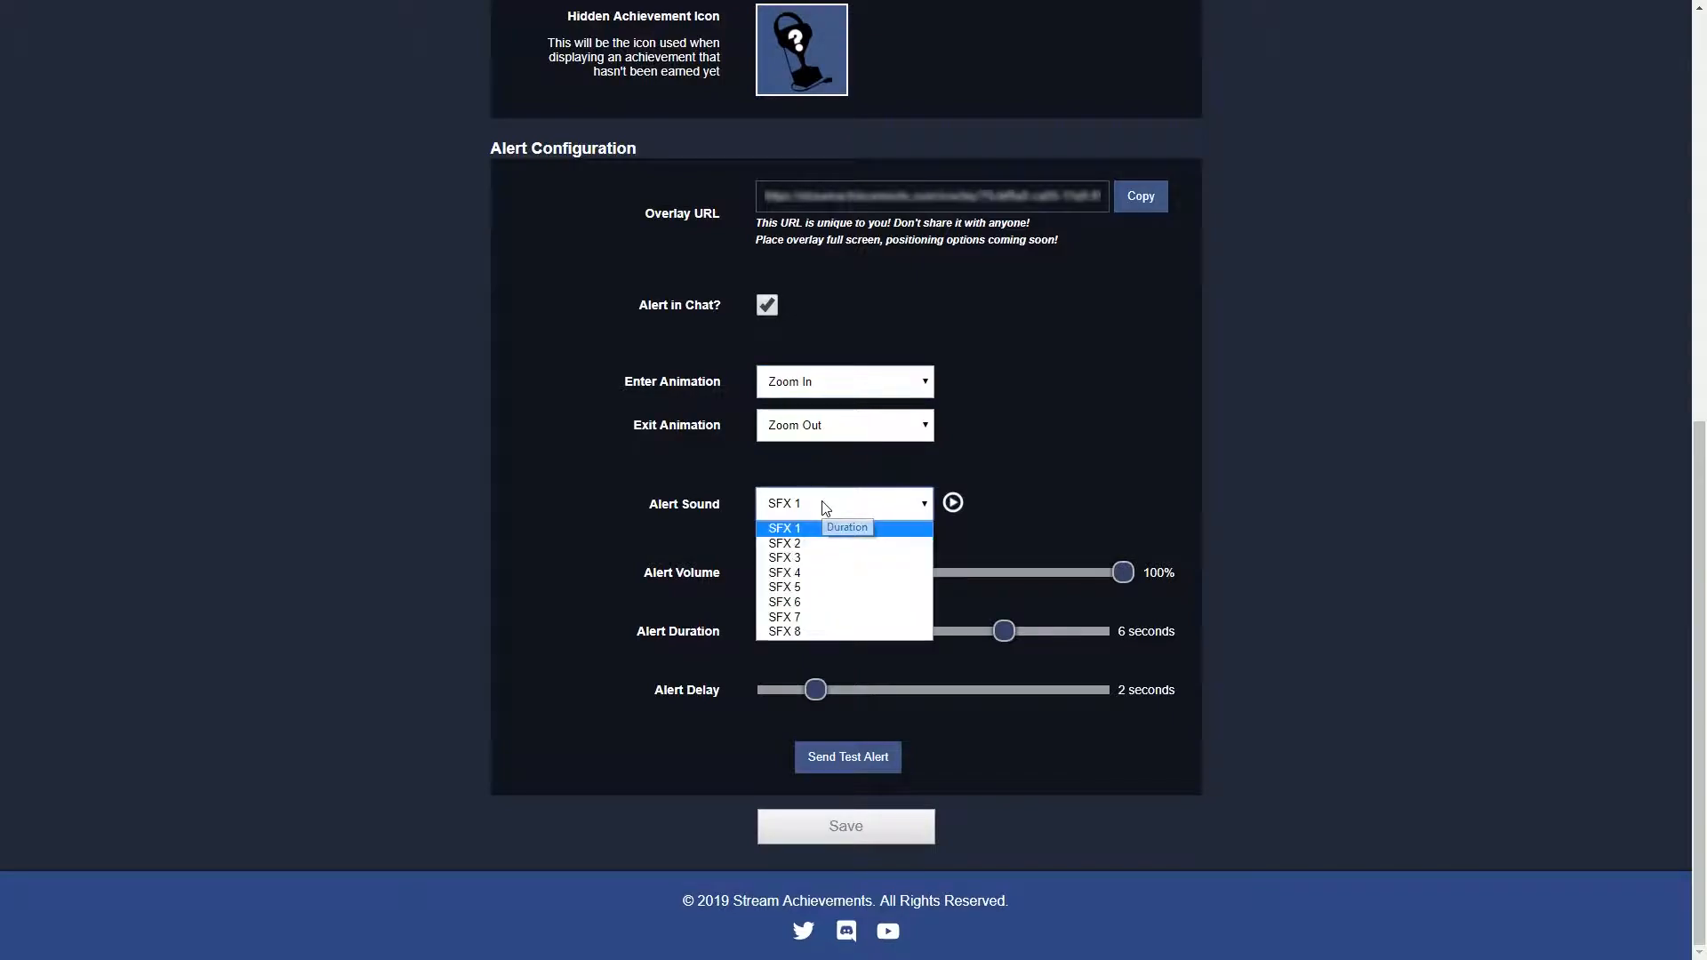
click(819, 652)
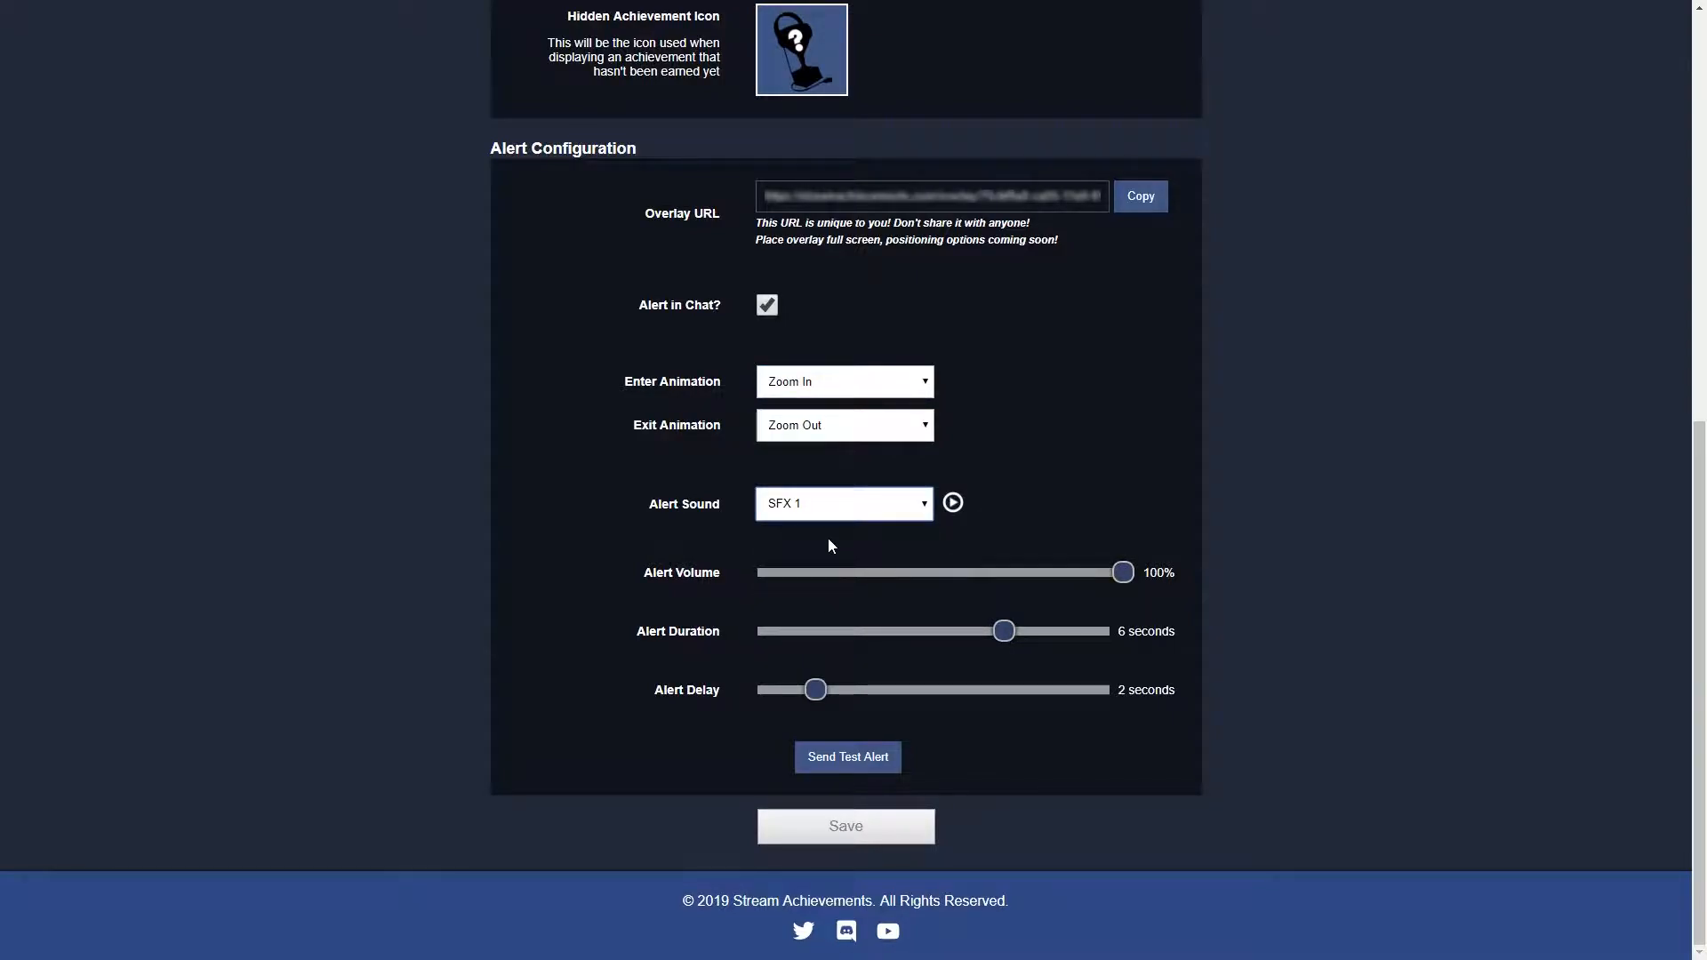
click(955, 504)
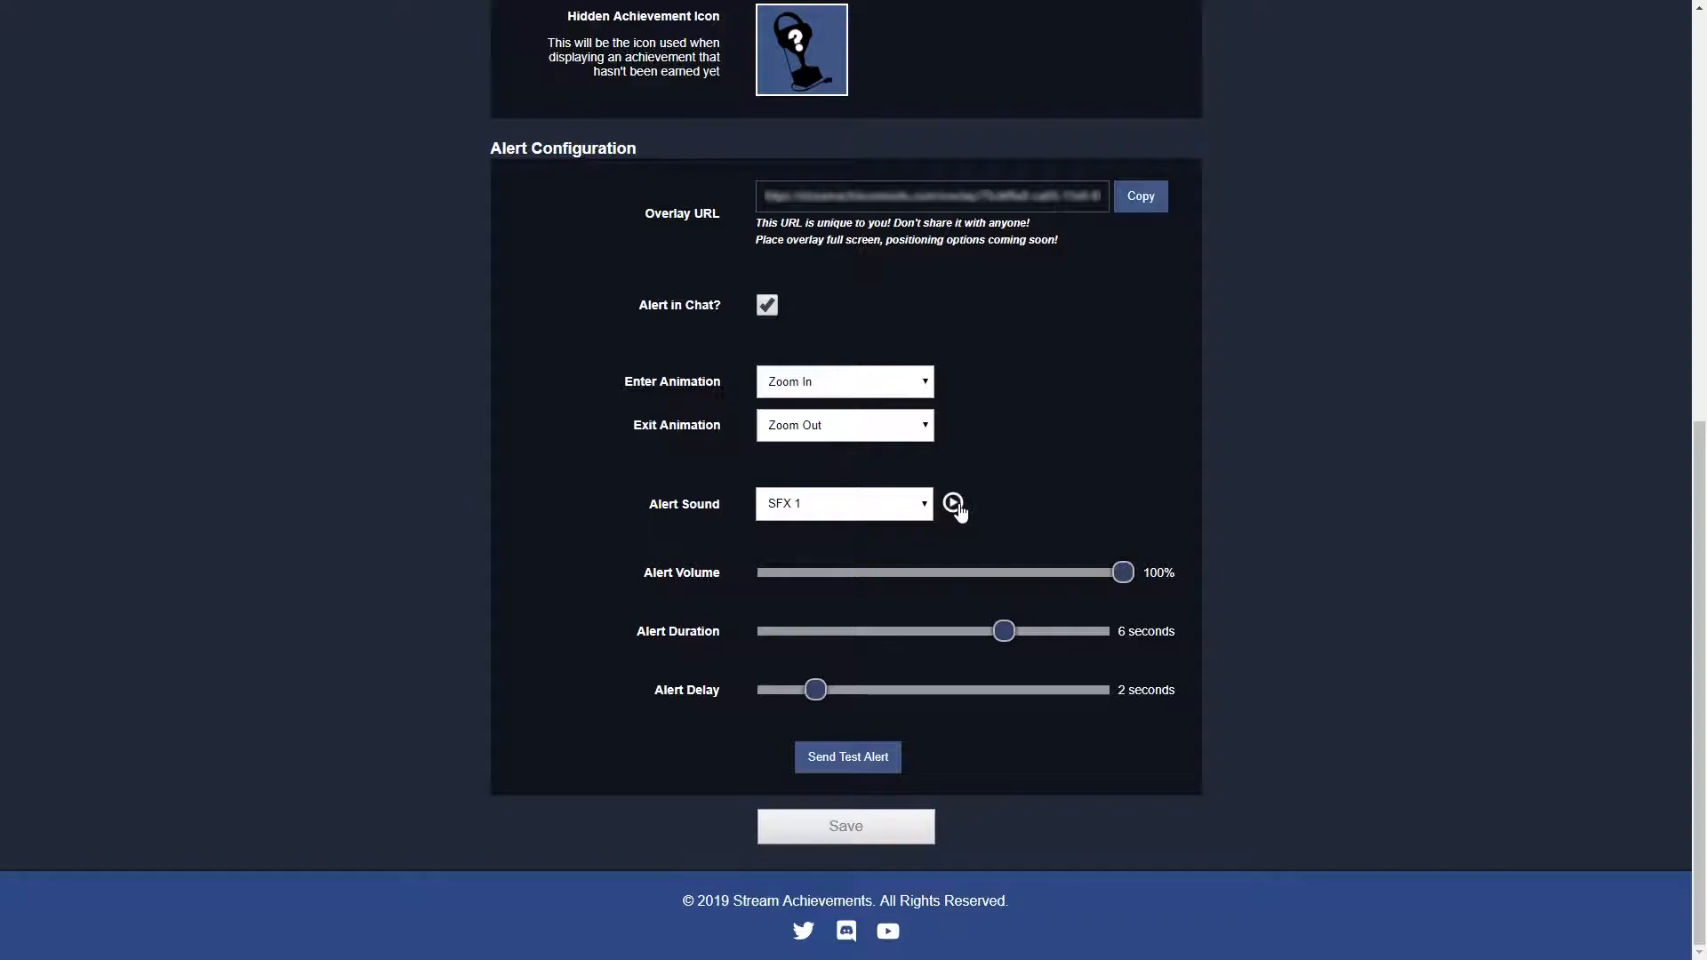
Try SFX 2 as the alert sound, preview it, and restore SFX 1
click(876, 504)
click(856, 536)
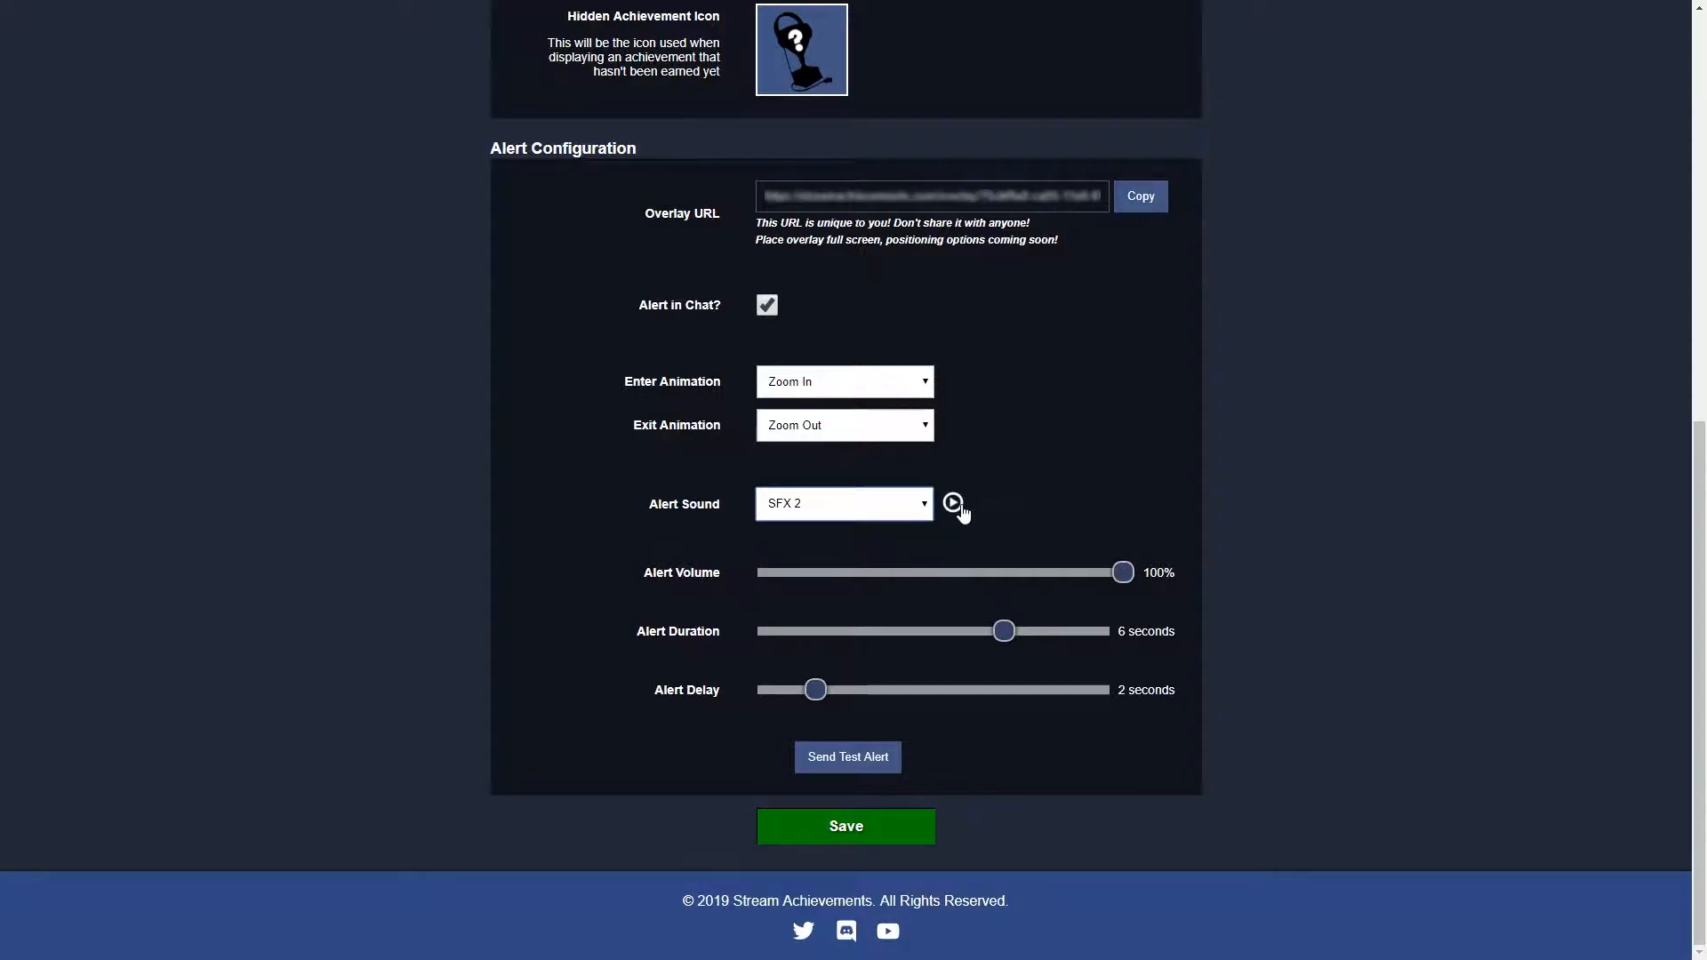
click(960, 504)
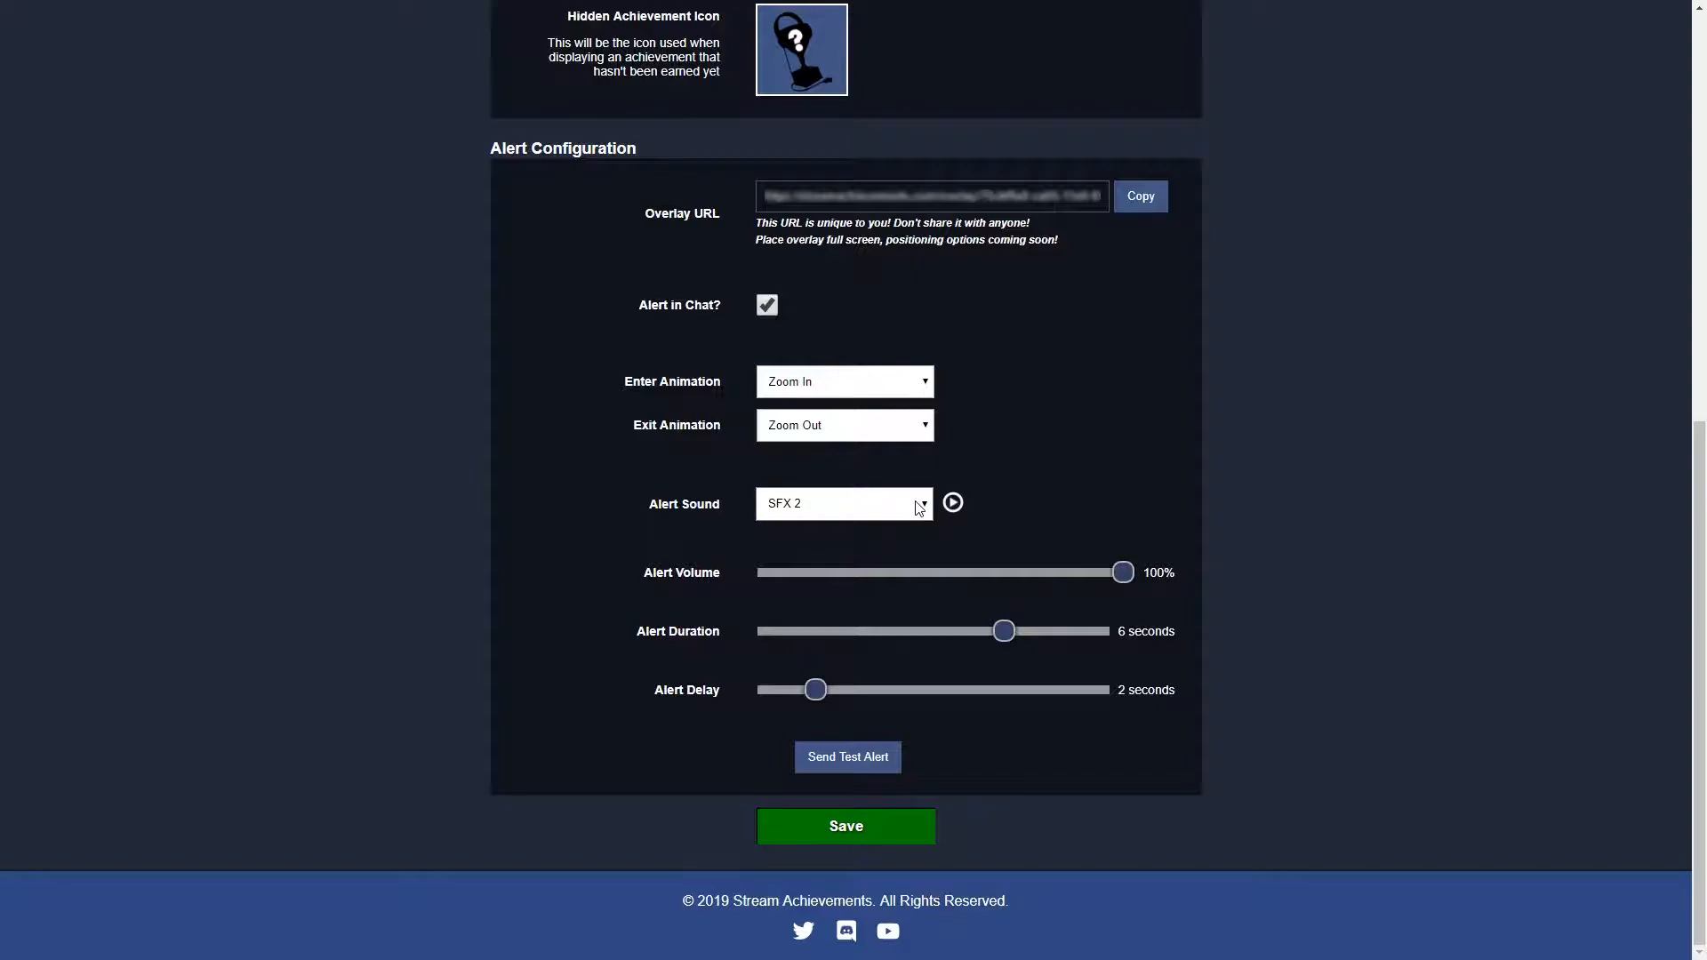
click(915, 516)
click(900, 534)
click(866, 511)
click(871, 544)
click(853, 514)
click(839, 529)
Lower the alert volume to 89%
click(1125, 574)
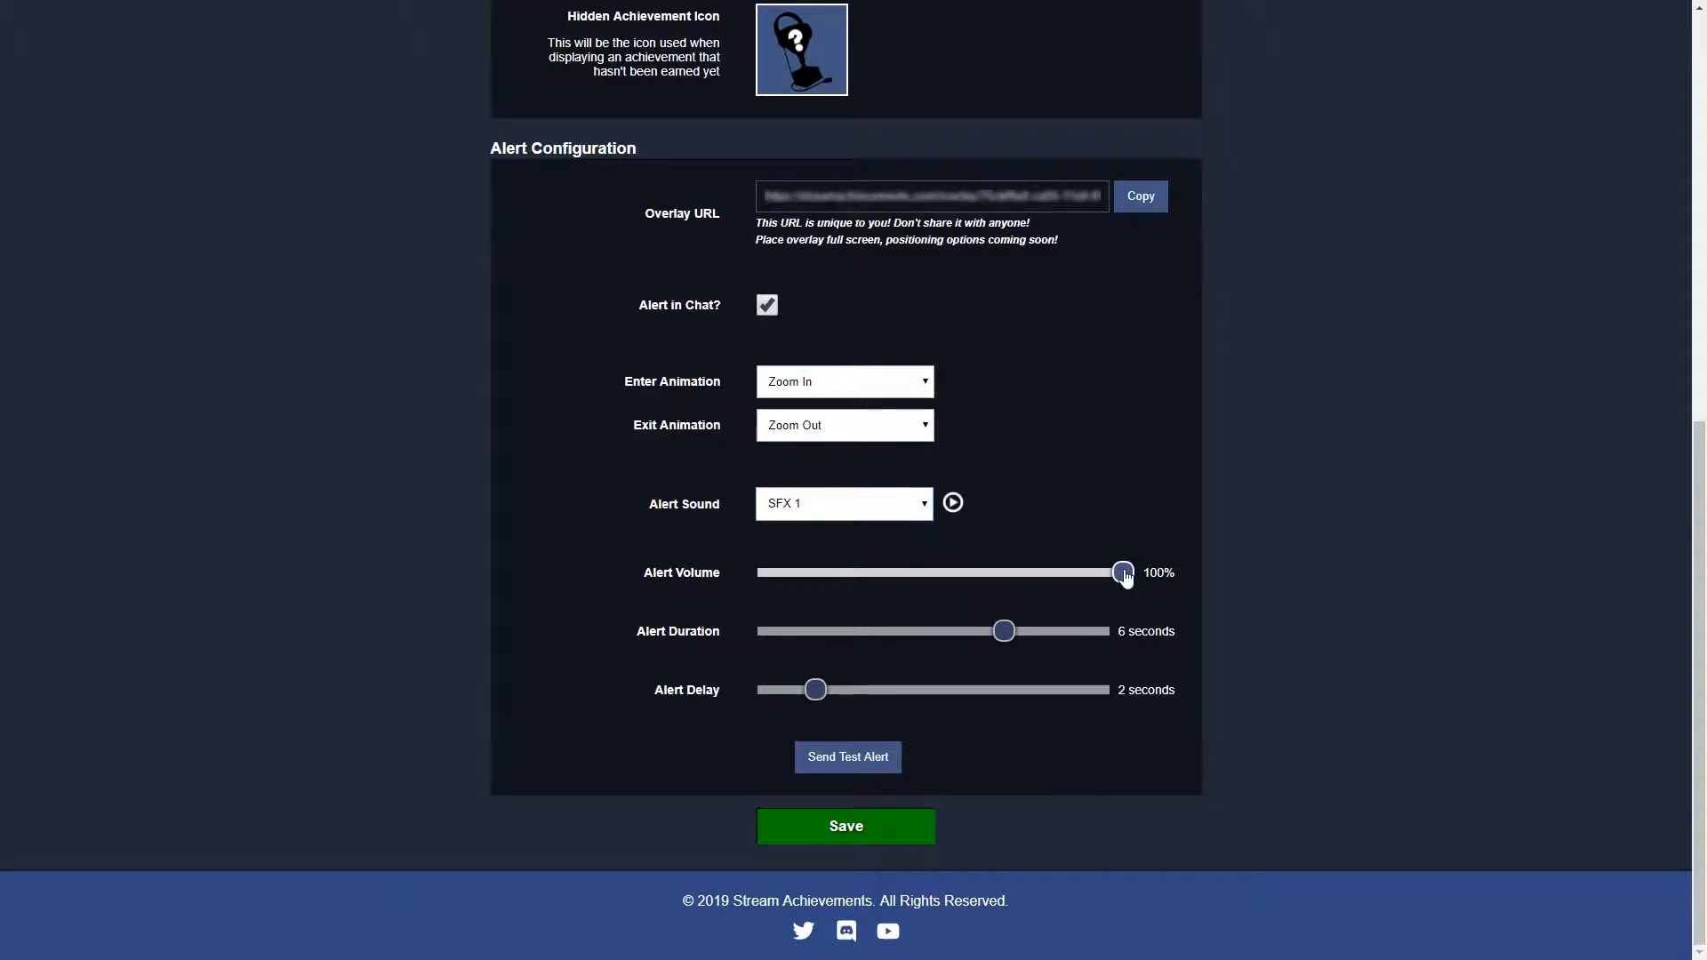
drag(1126, 576, 990, 638)
click(1003, 632)
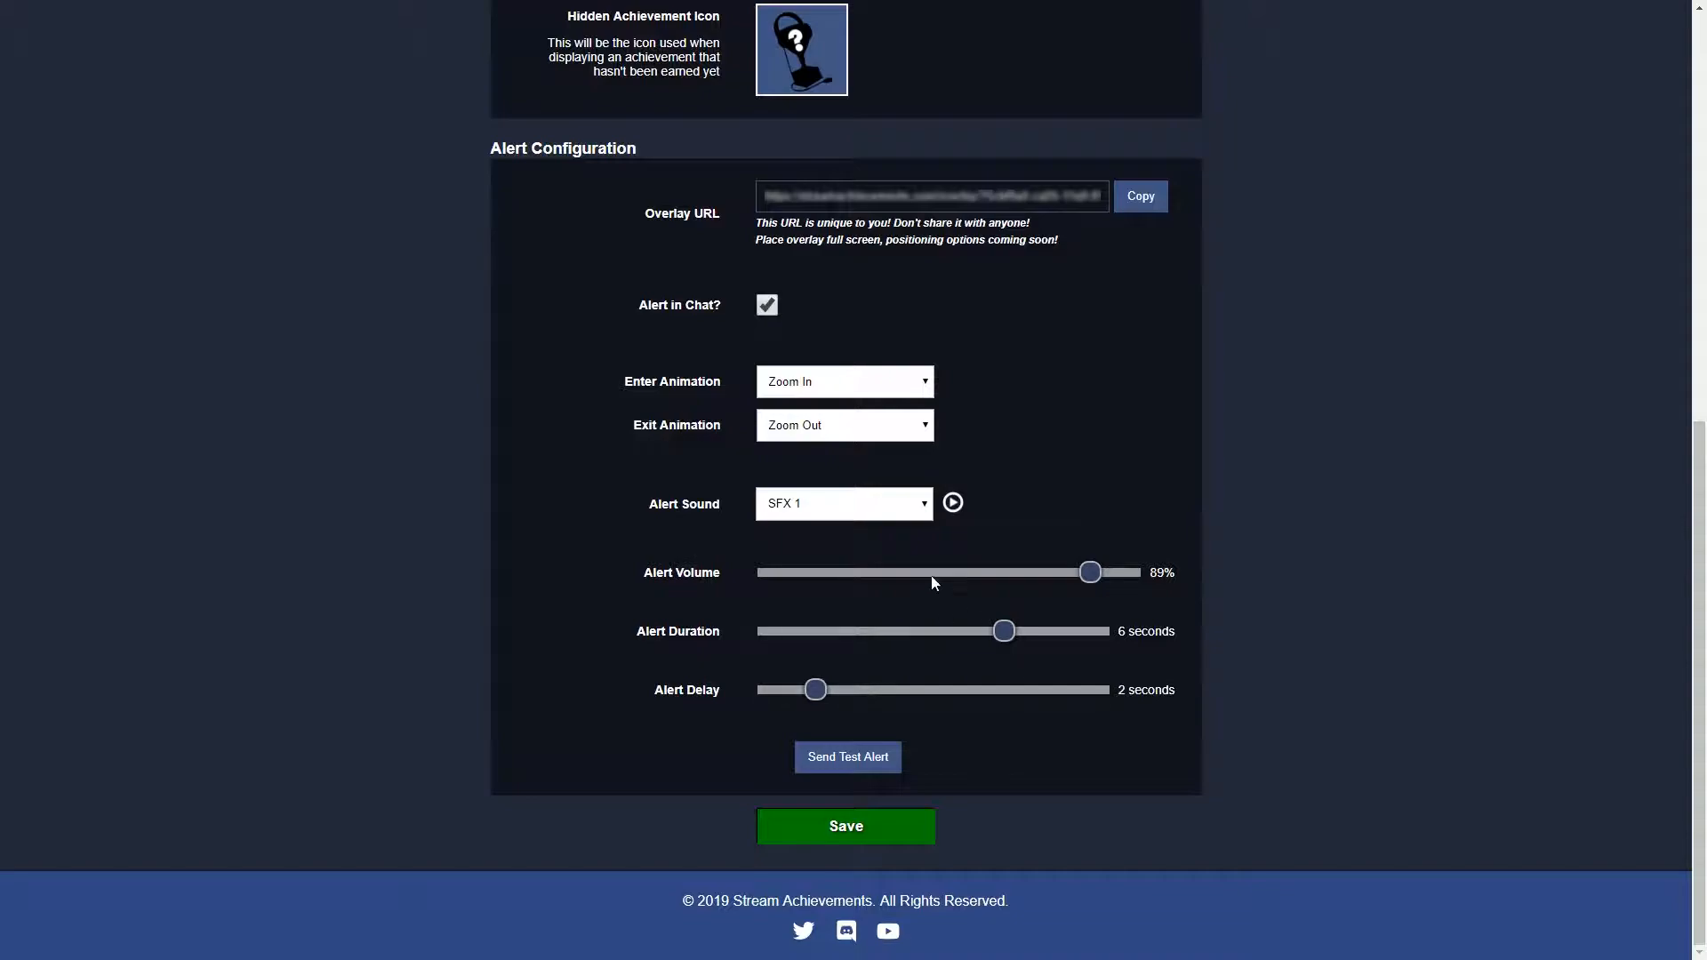
Go to the dashboard's achievements and start creating the first achievement
scroll(983, 297, up, 8)
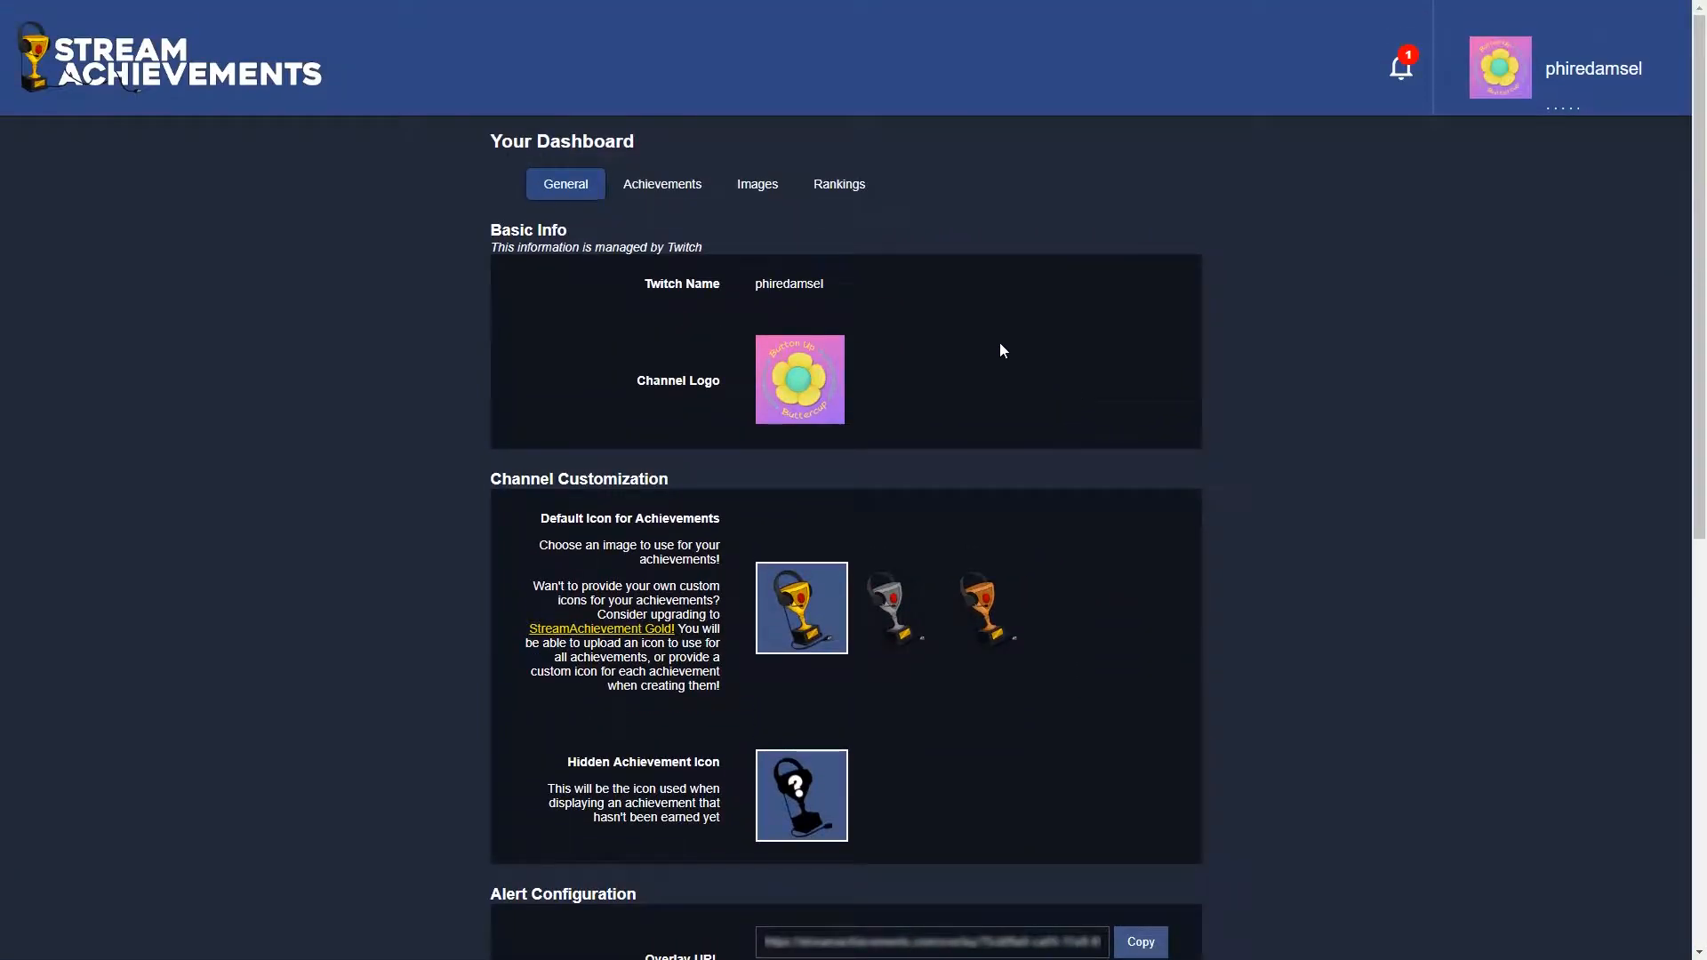
click(700, 186)
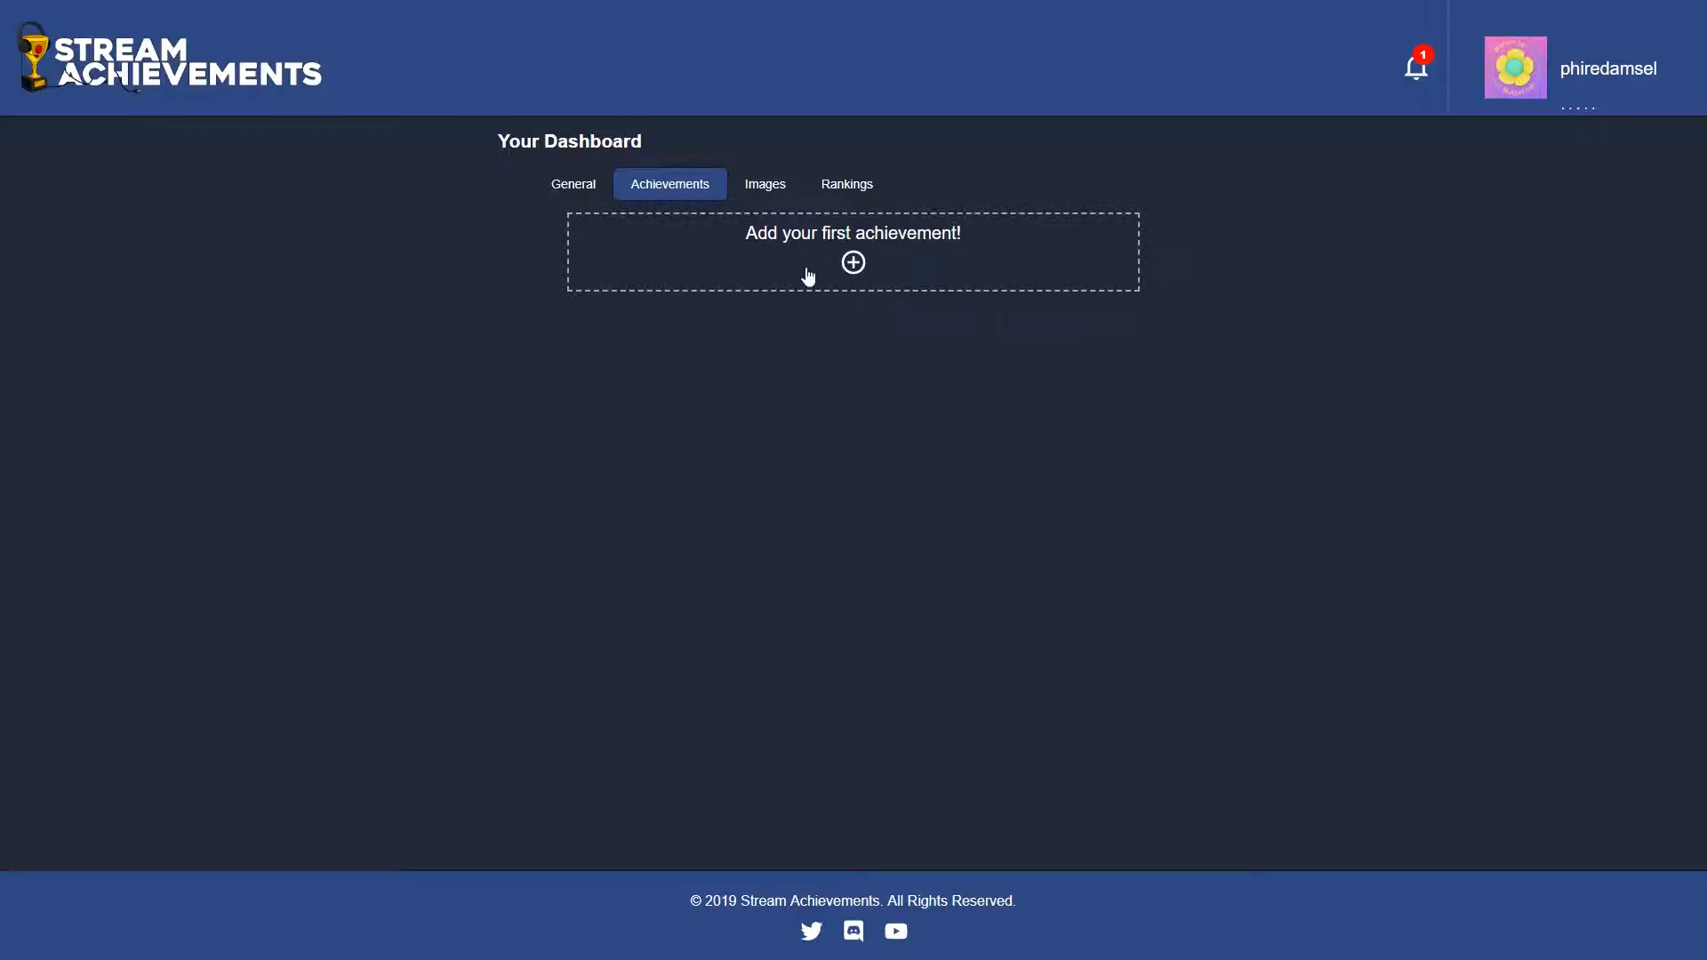
click(907, 260)
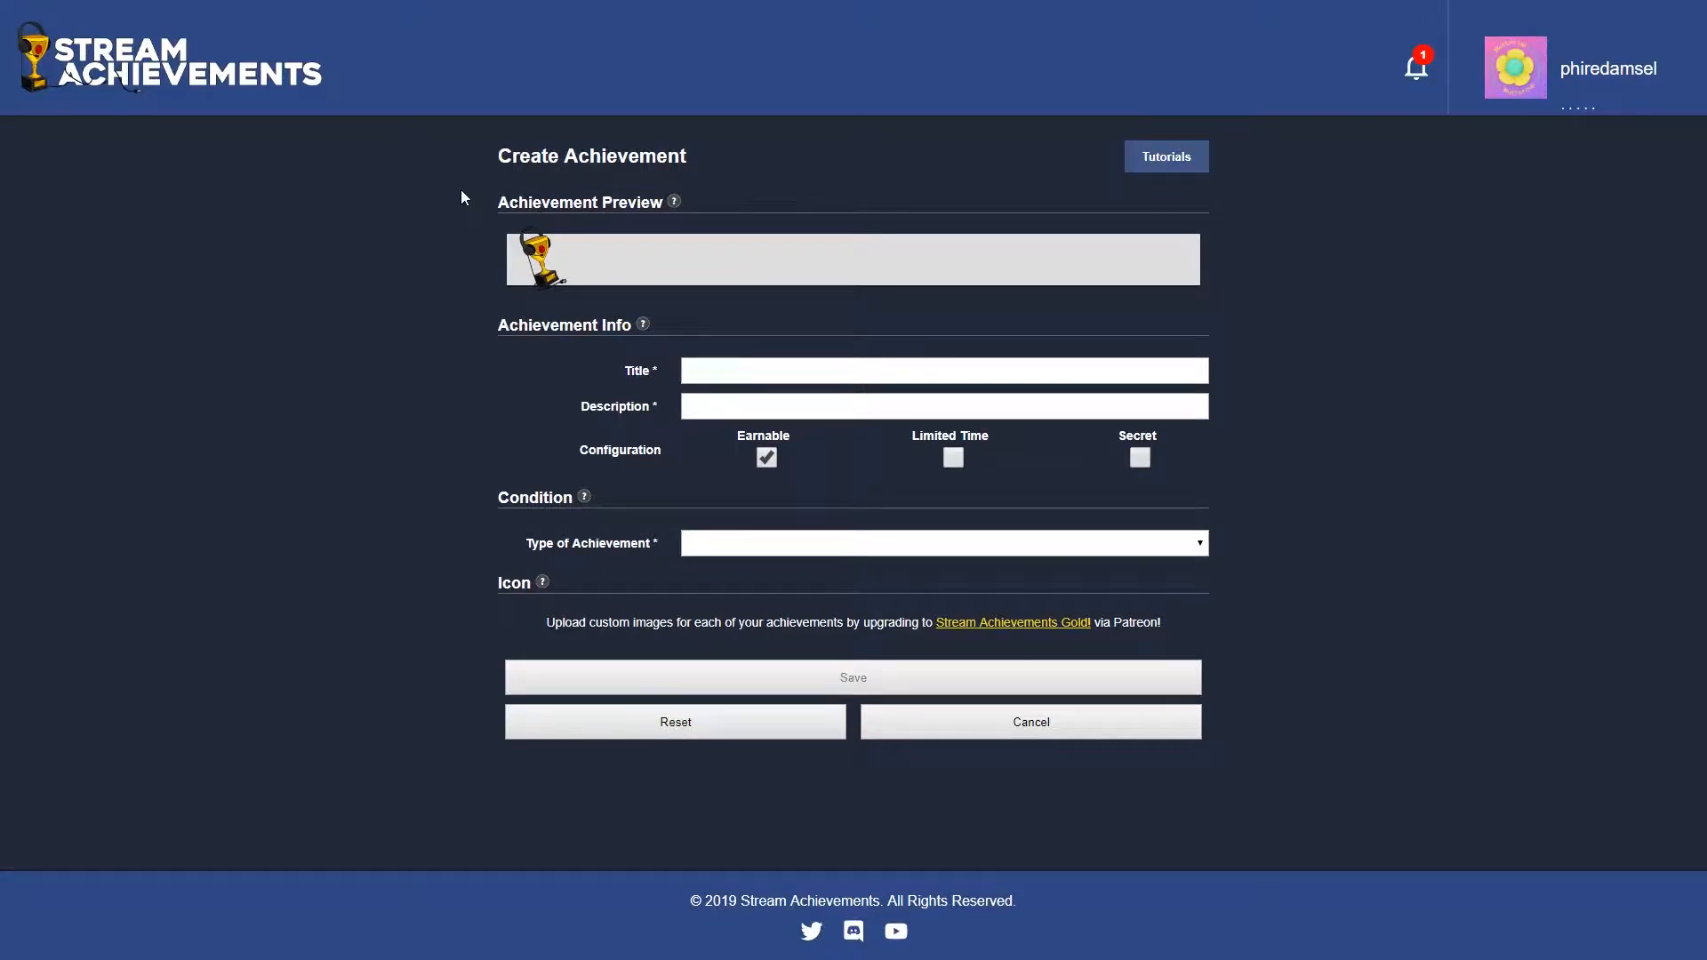
drag(482, 208, 664, 204)
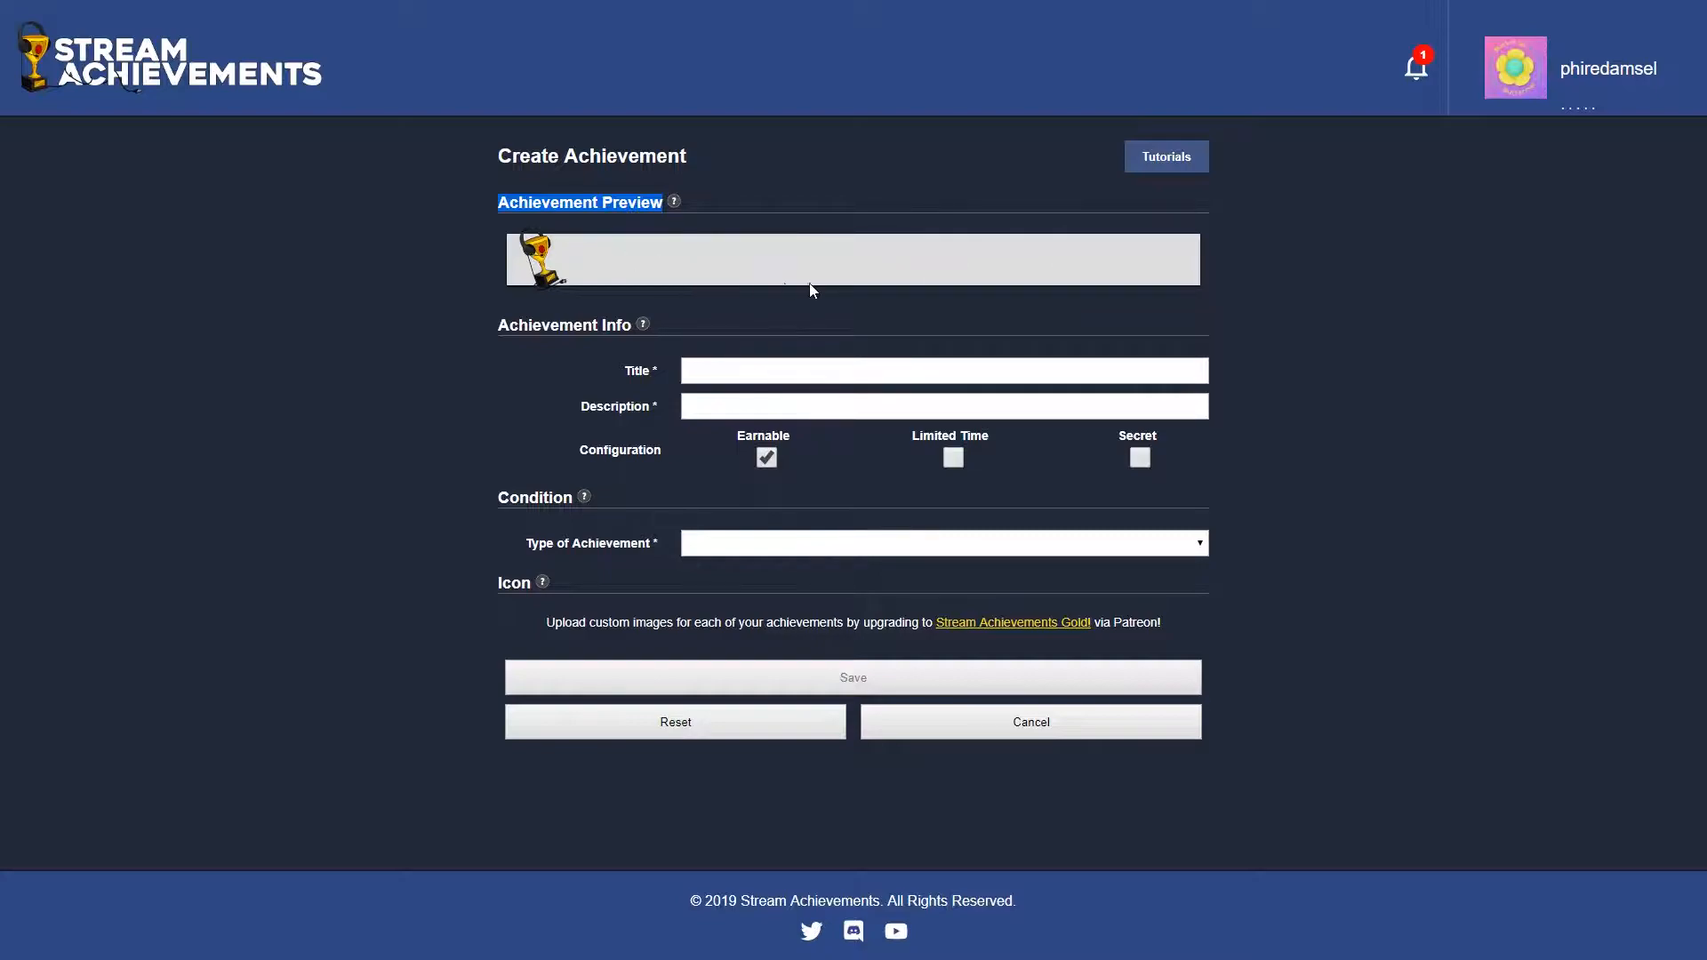
right_click(552, 278)
click(712, 247)
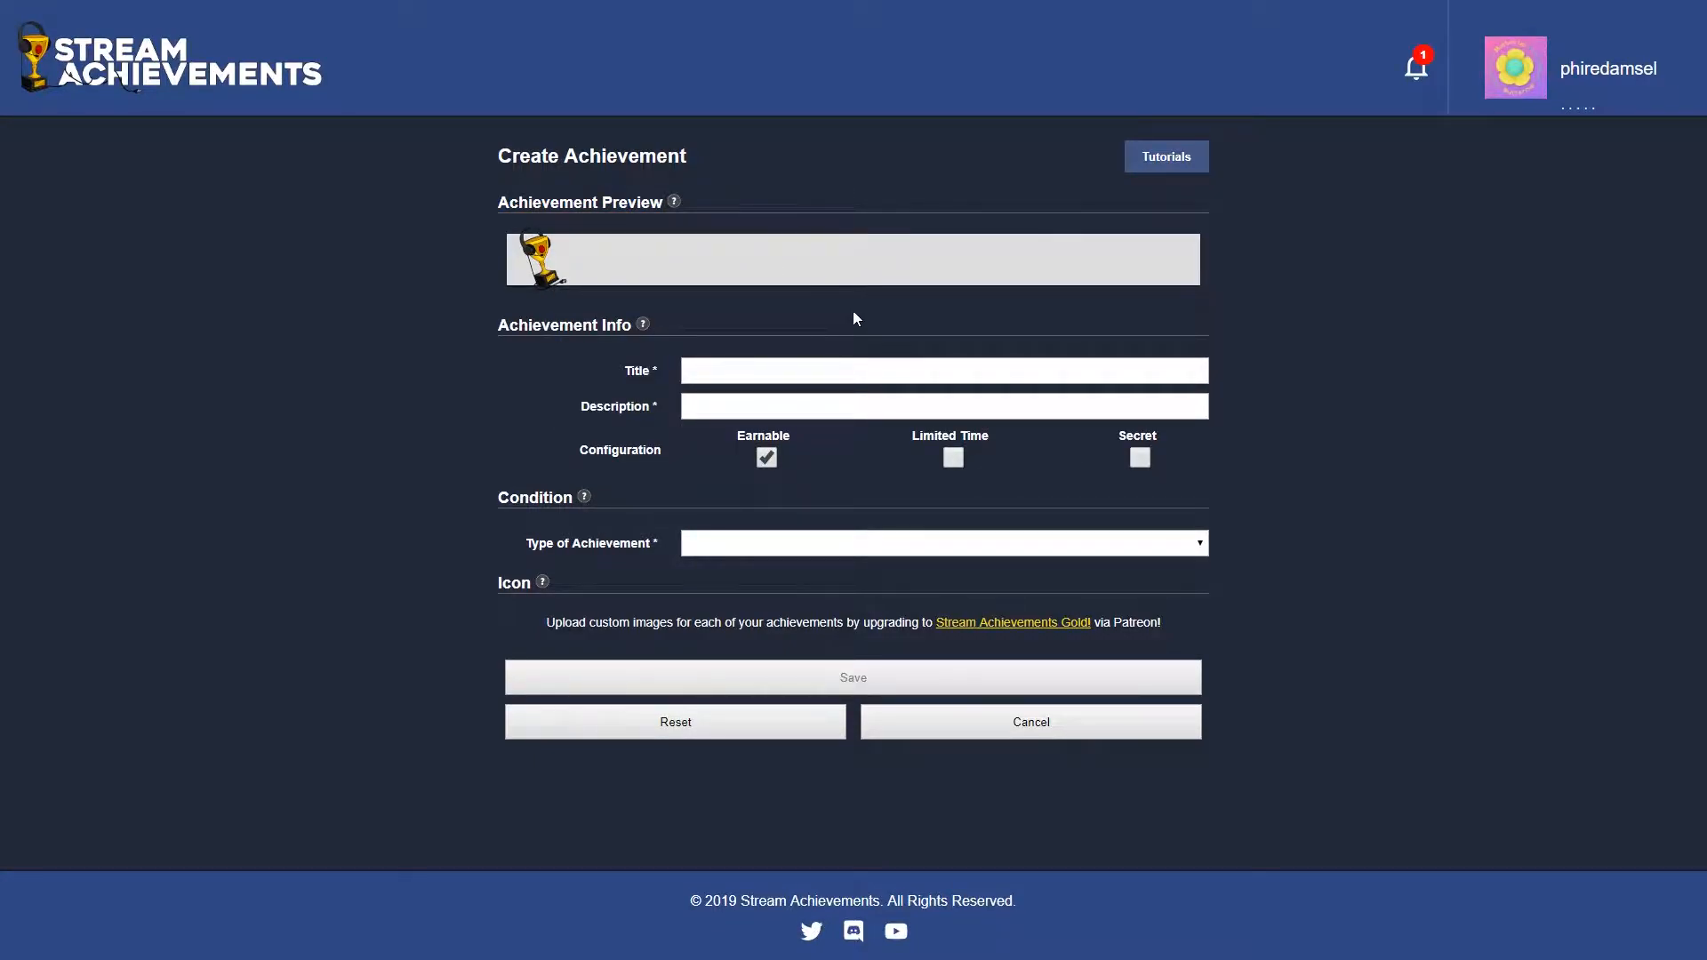
Title the new achievement "Subbing for the First"
click(854, 365)
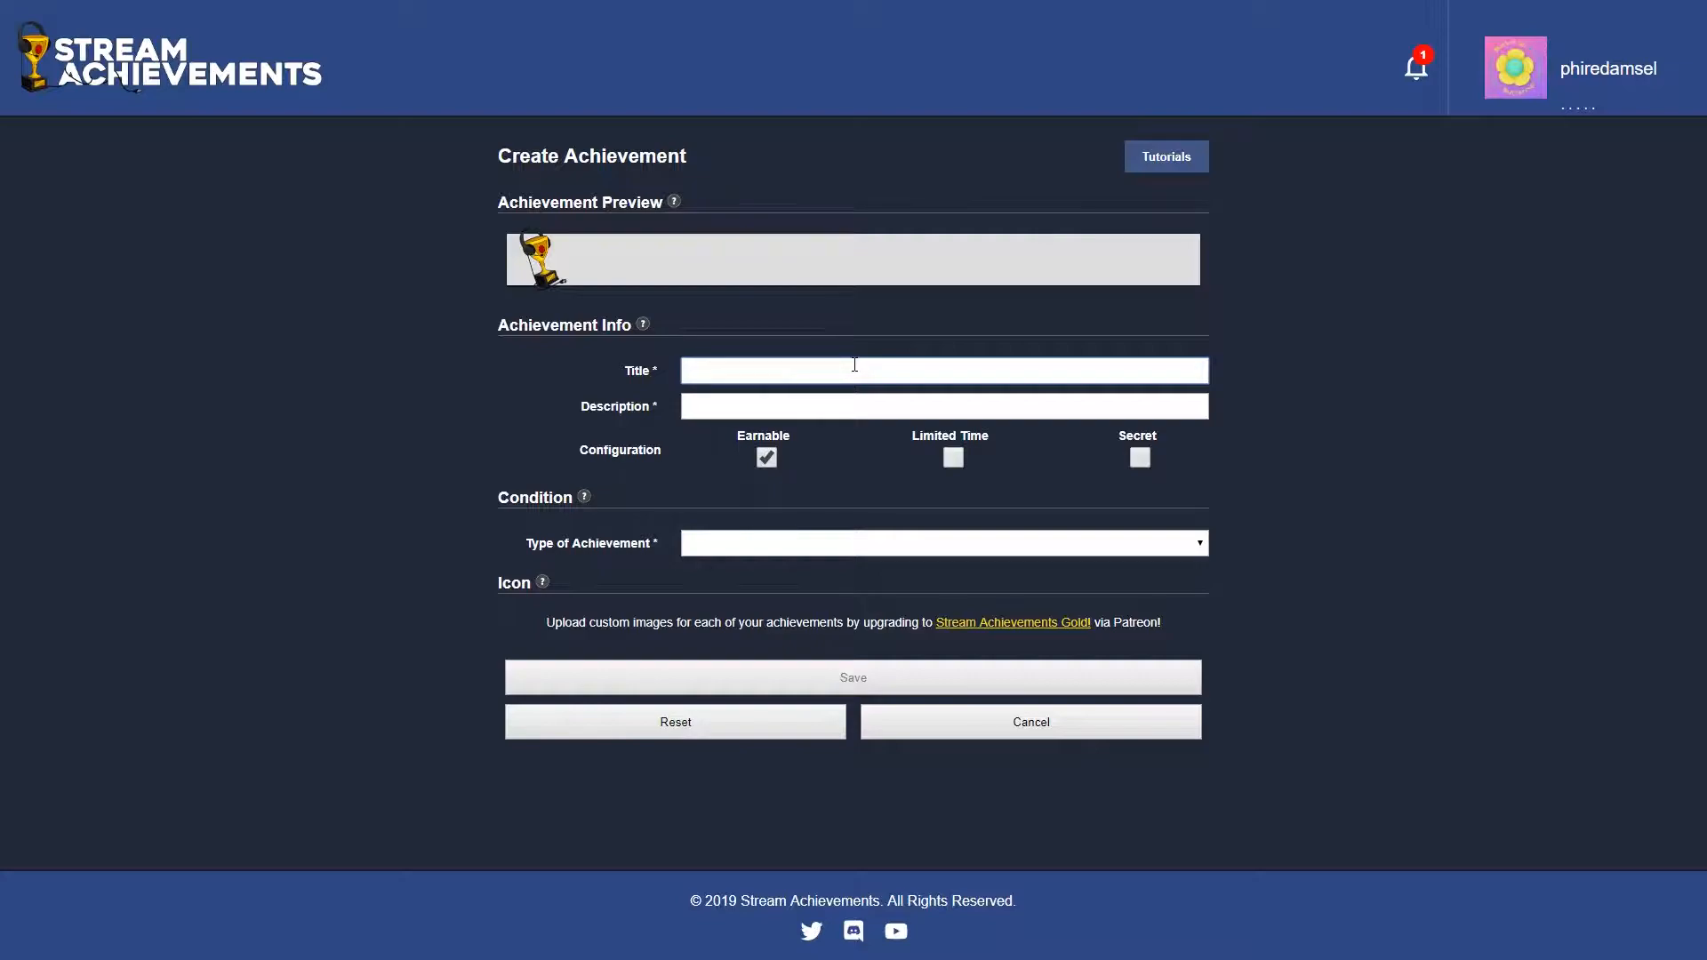
text(Subbing for the first time)
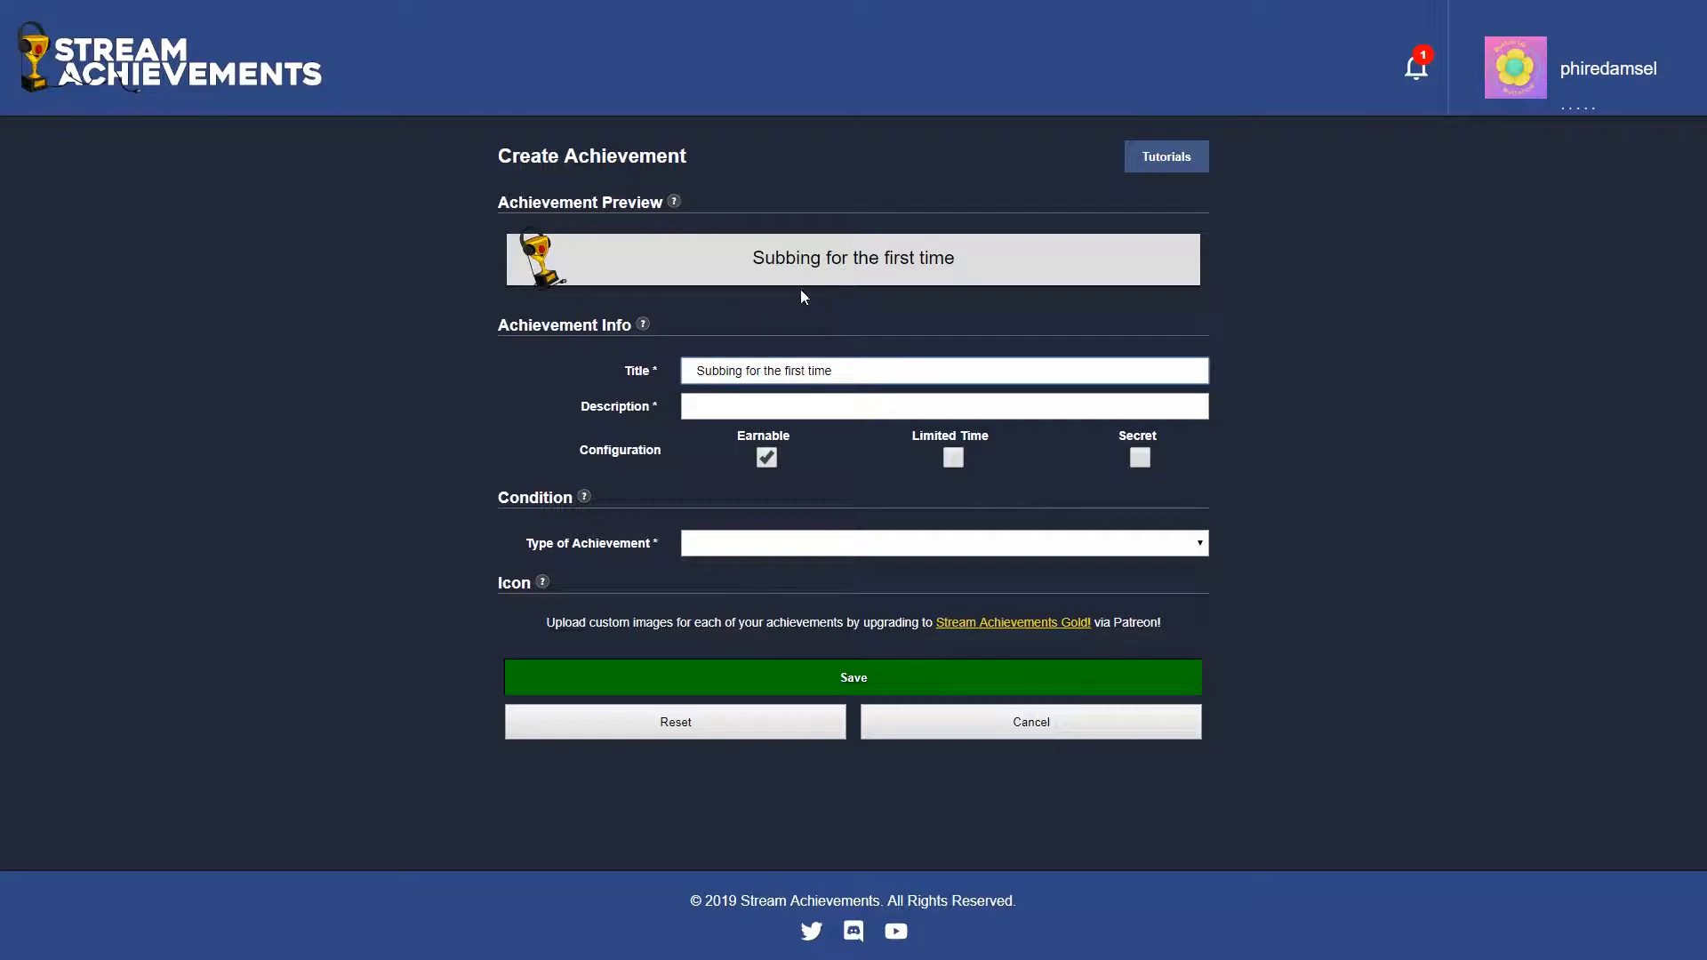
key(BackSpace)
key(BackSpace)
key(BackSpace)
key(BackSpace)
key(BackSpace)
key(BackSpace)
key(BackSpace)
key(BackSpace)
key(BackSpace)
key(BackSpace)
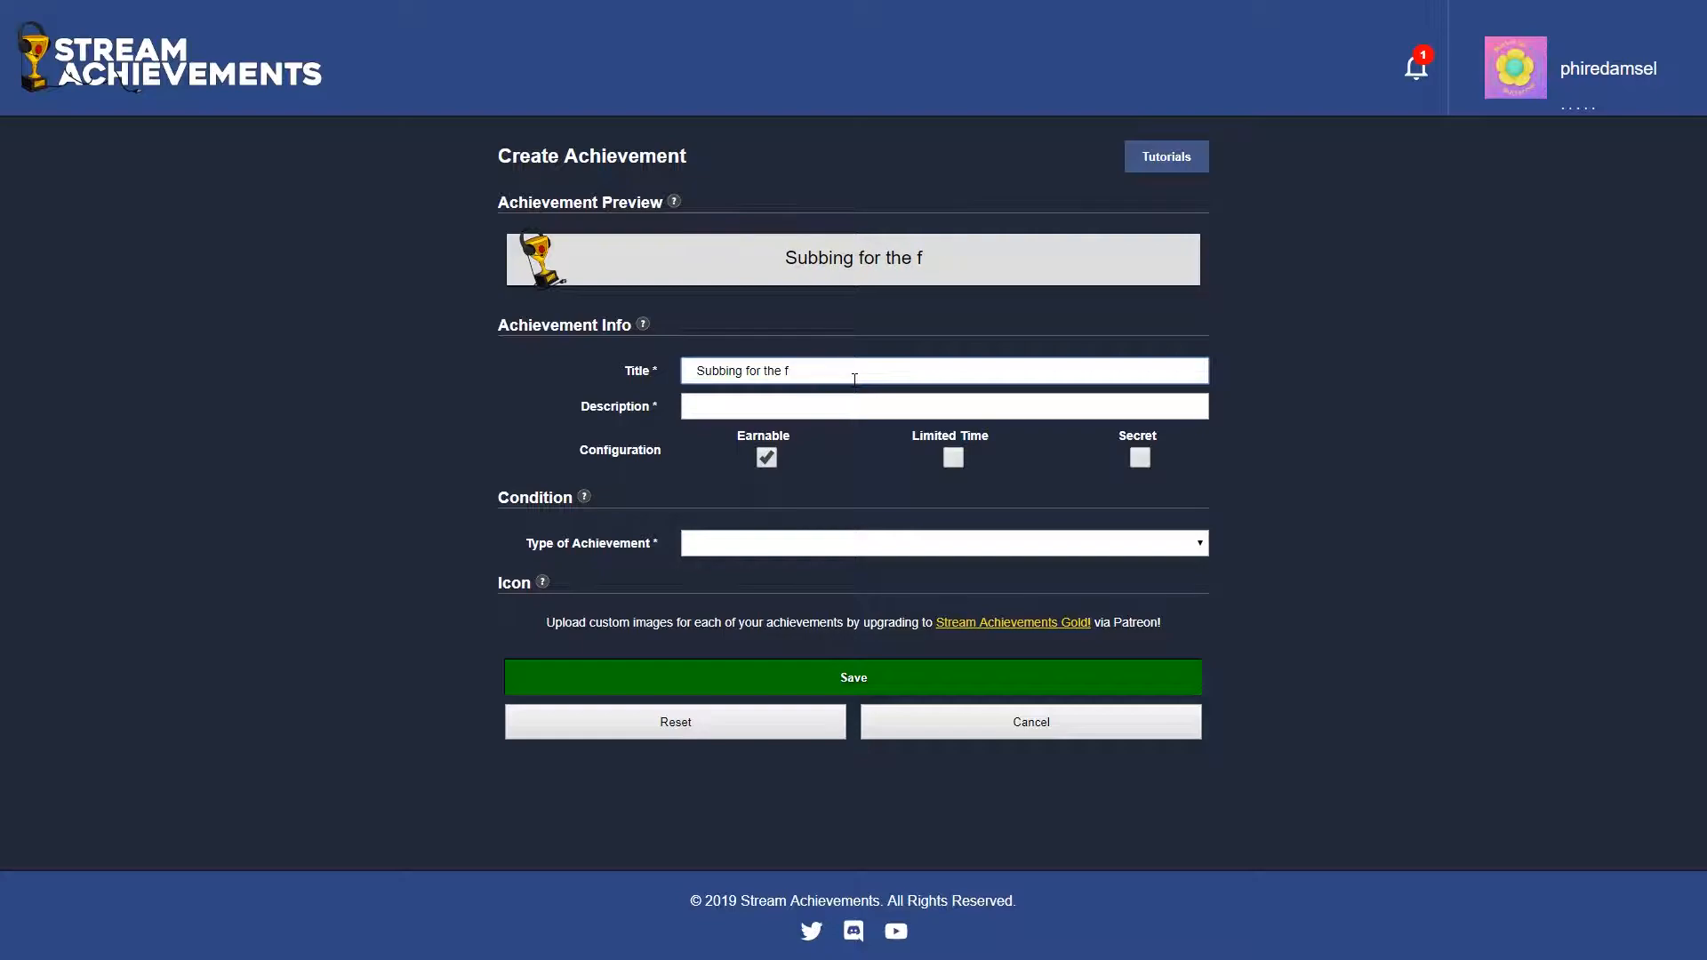
text(First)
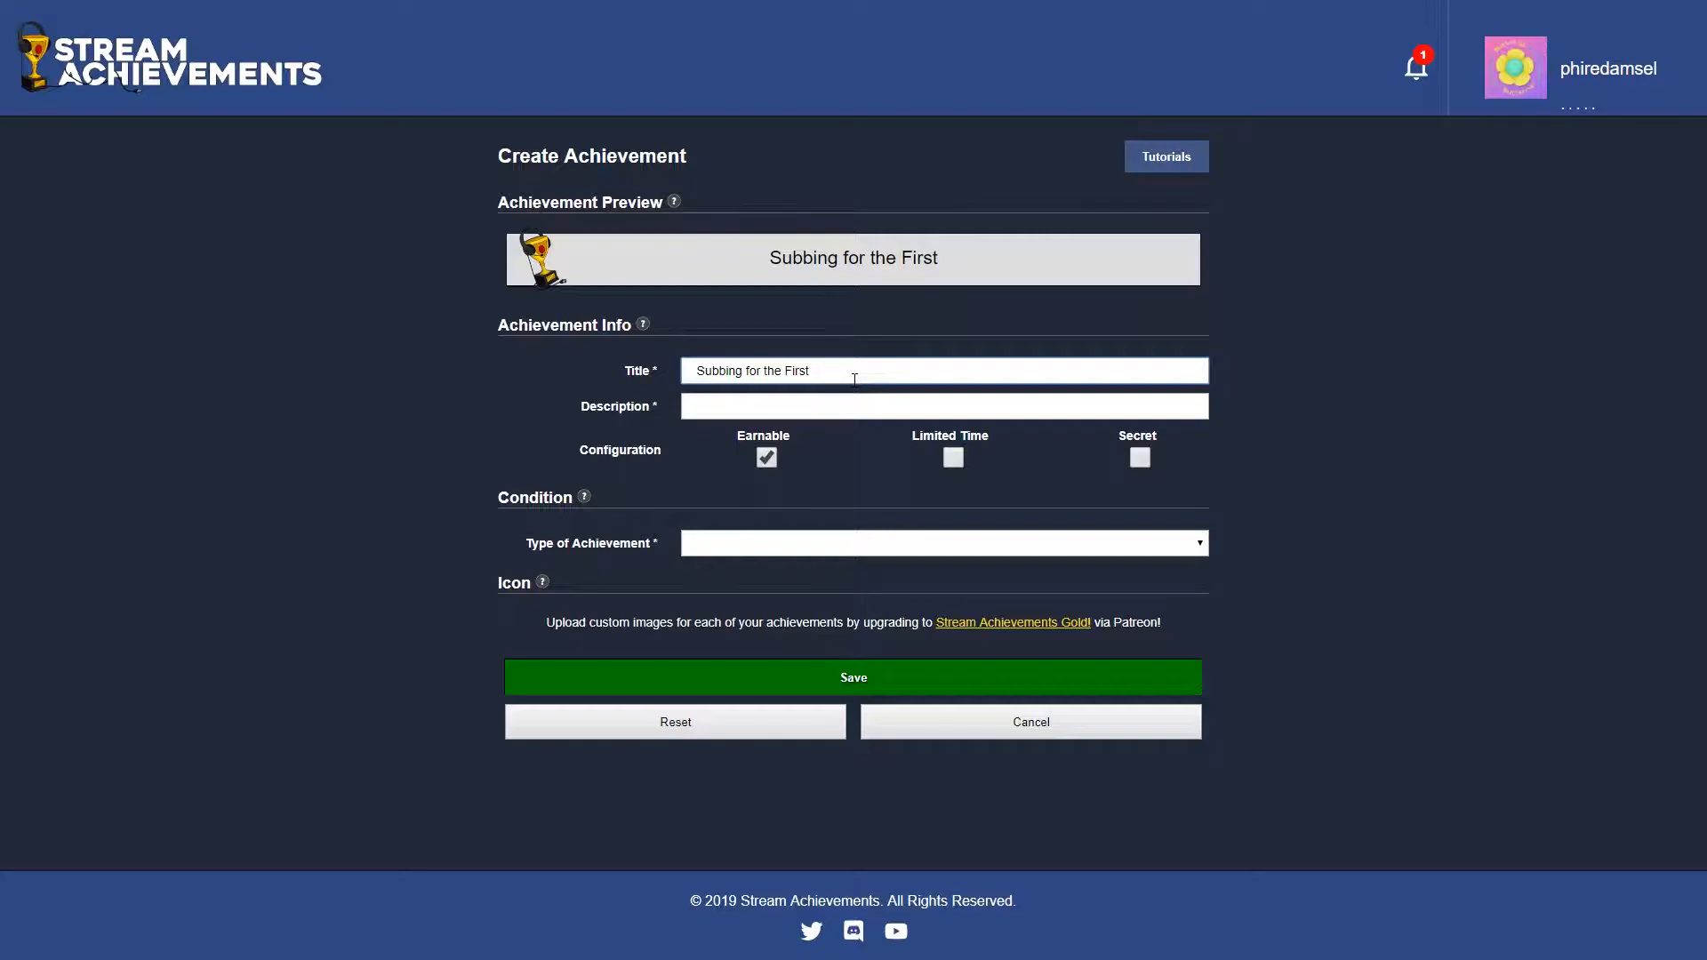
Describe the achievement as "Became a sub to my channel"
key(Tab)
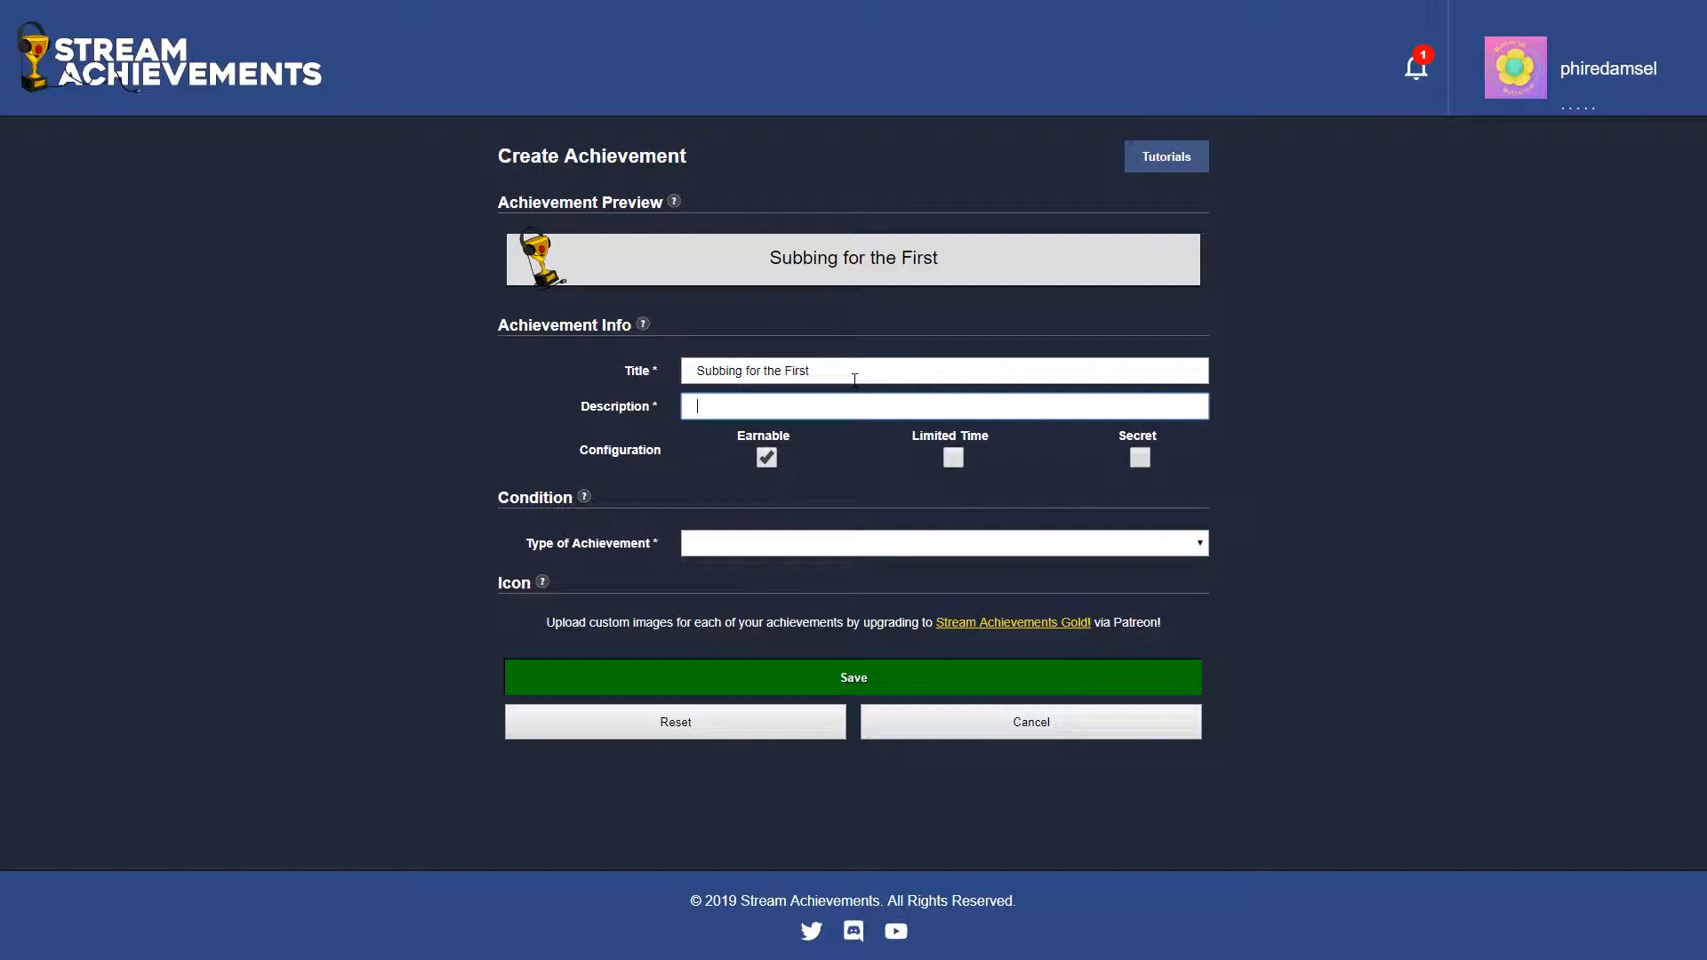
text(Becam)
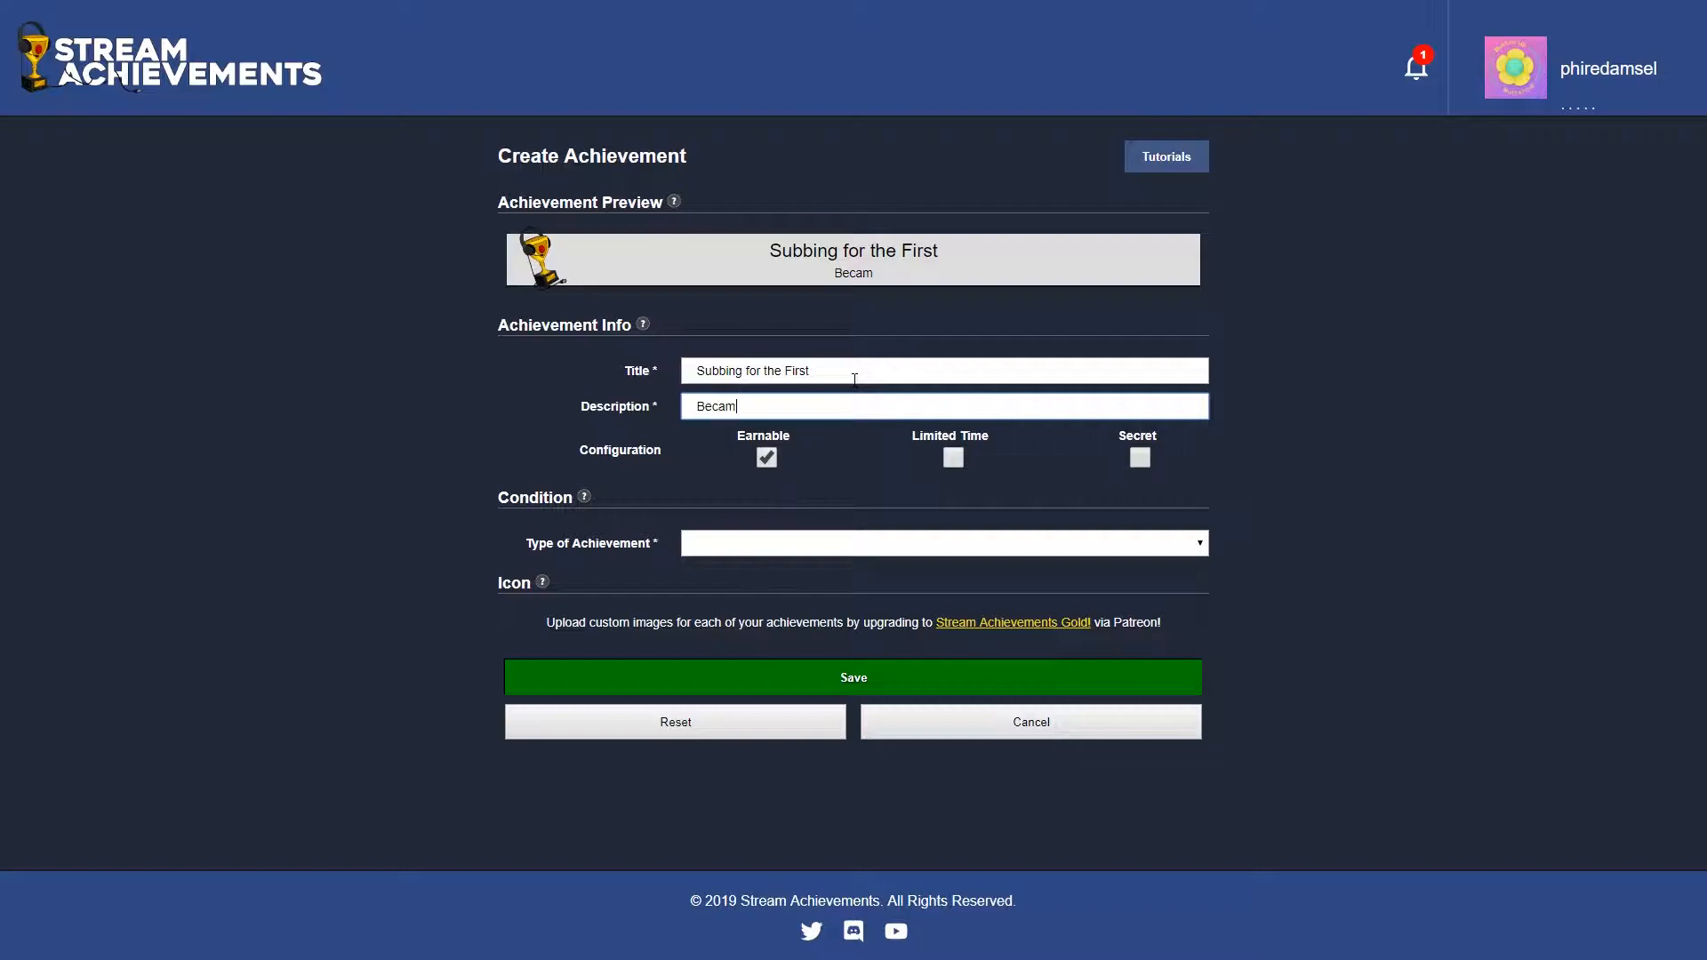
text(e a sub to my channel)
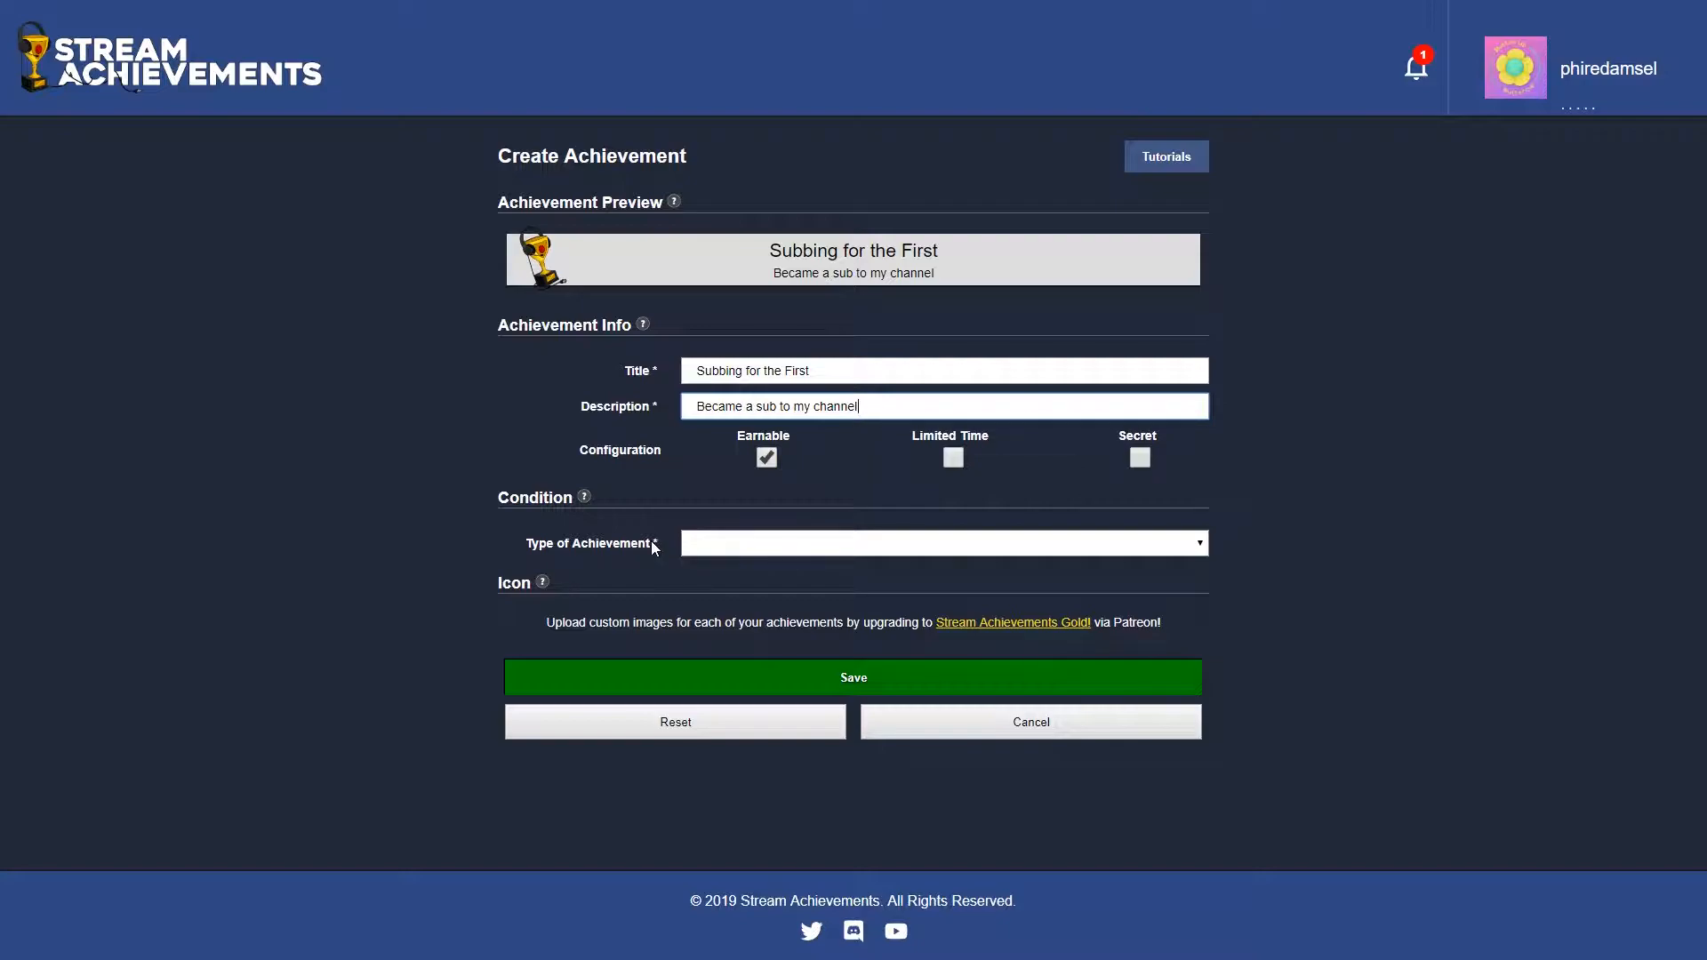
Look over the available achievement types without choosing one
click(740, 547)
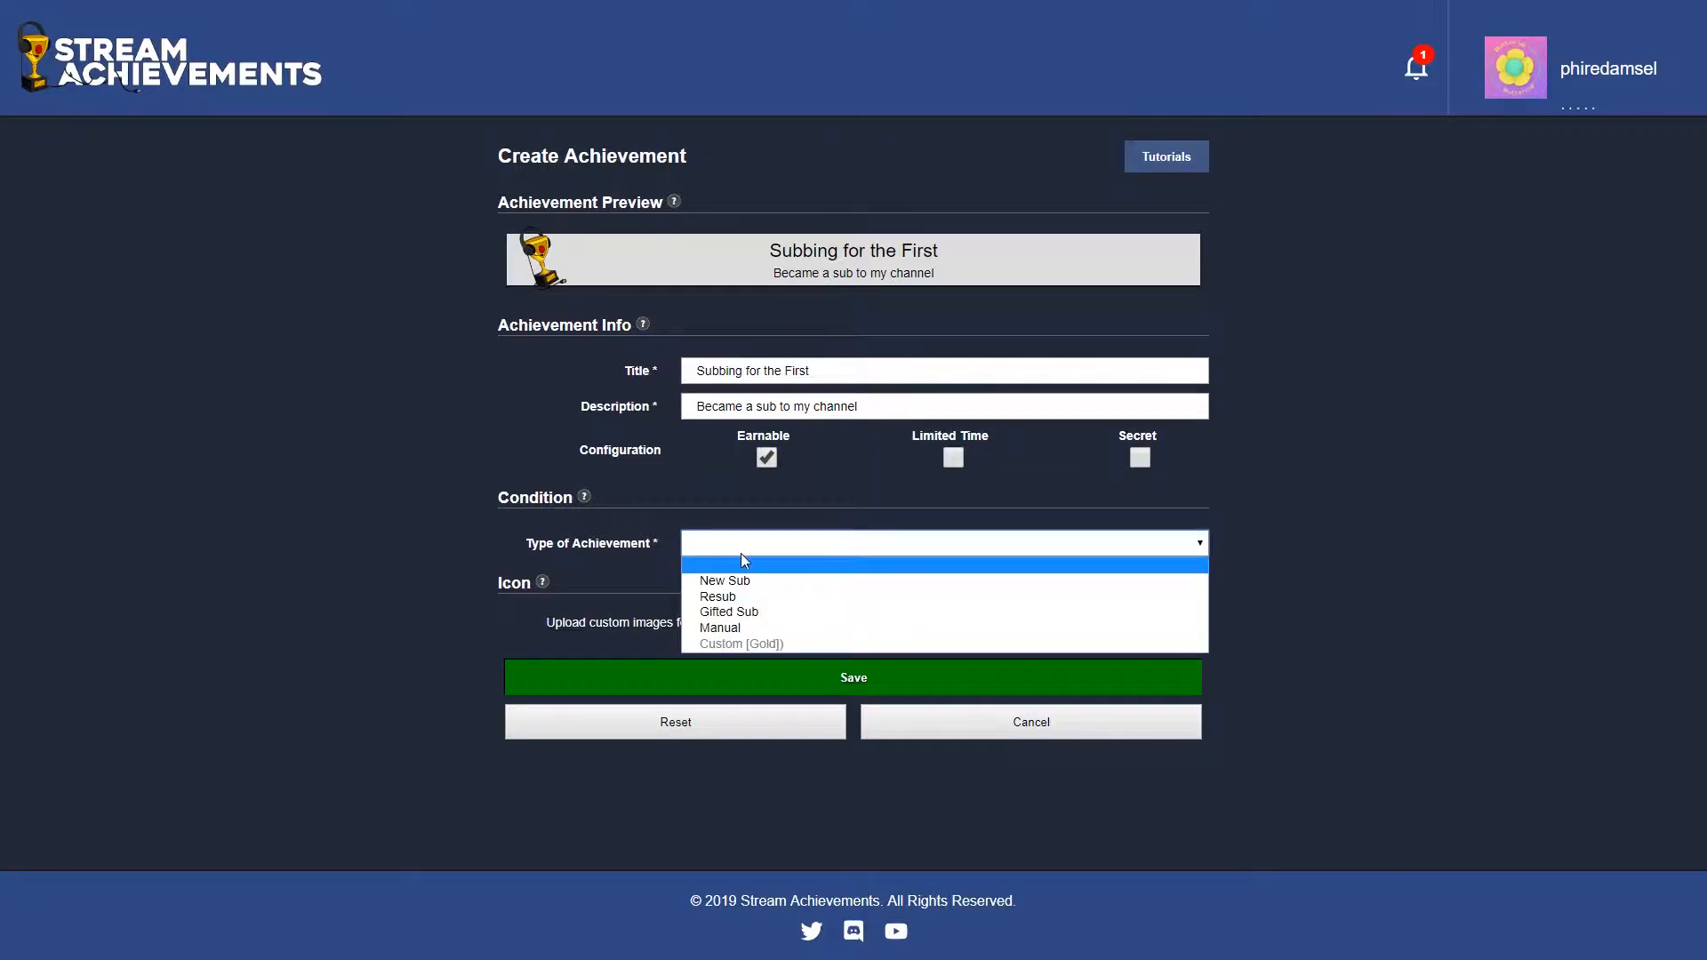
key(Escape)
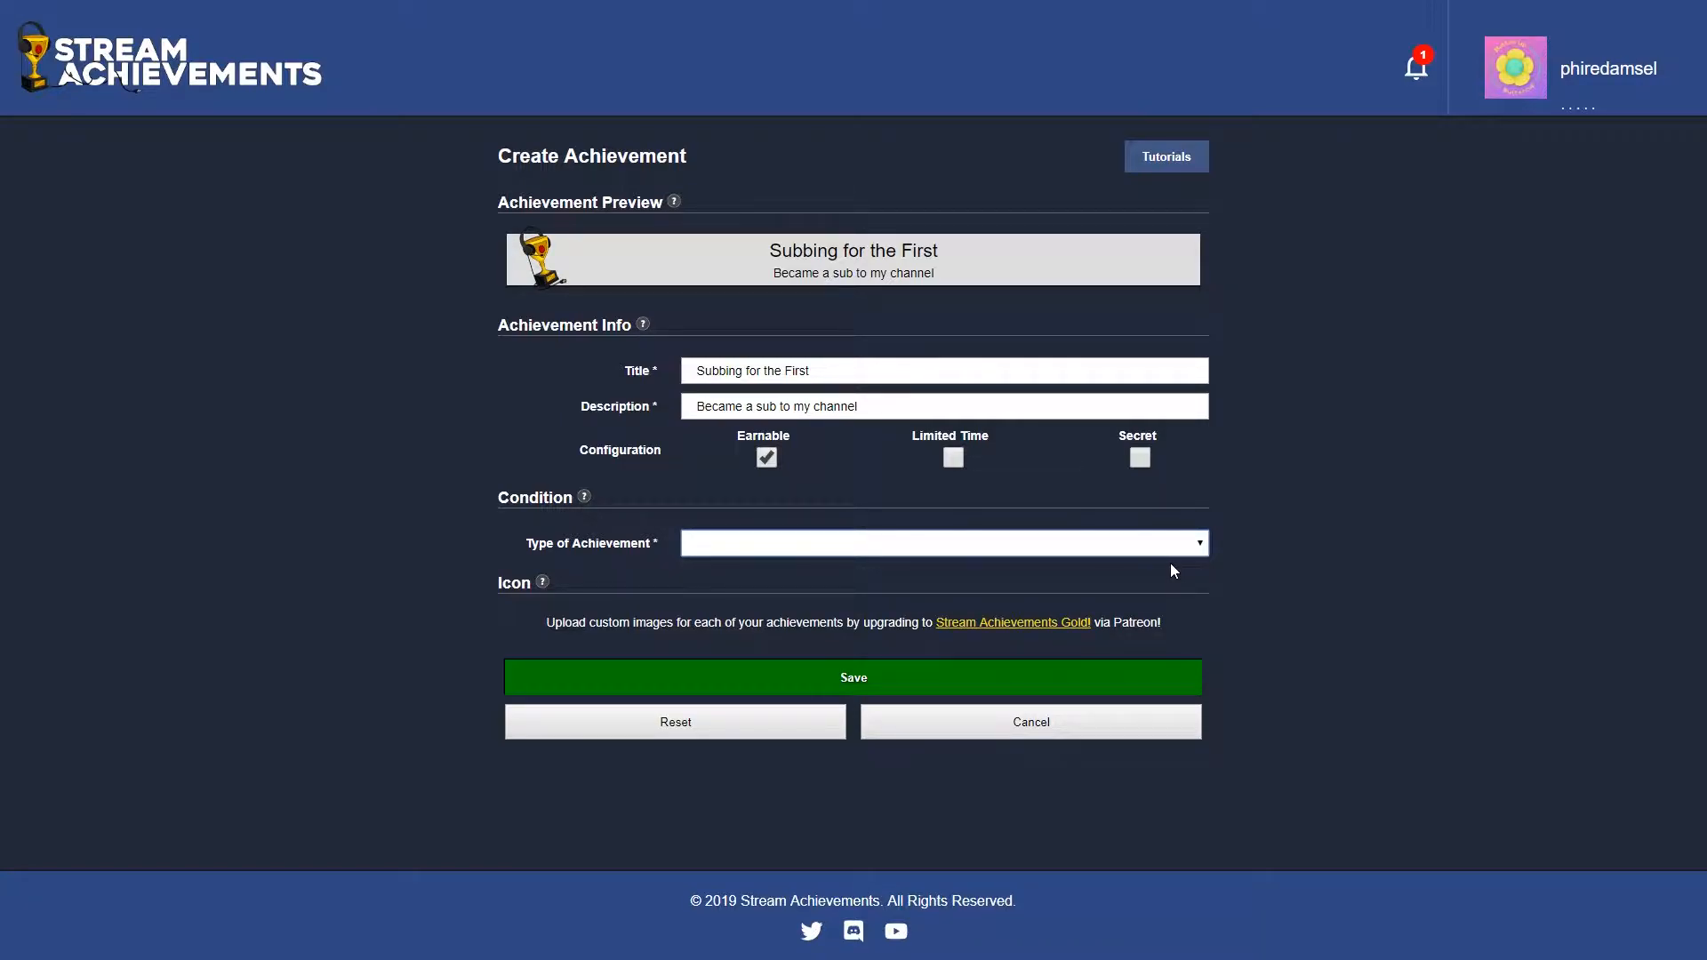
Set the achievement's type to New Sub and save the achievement
click(1104, 550)
click(1104, 551)
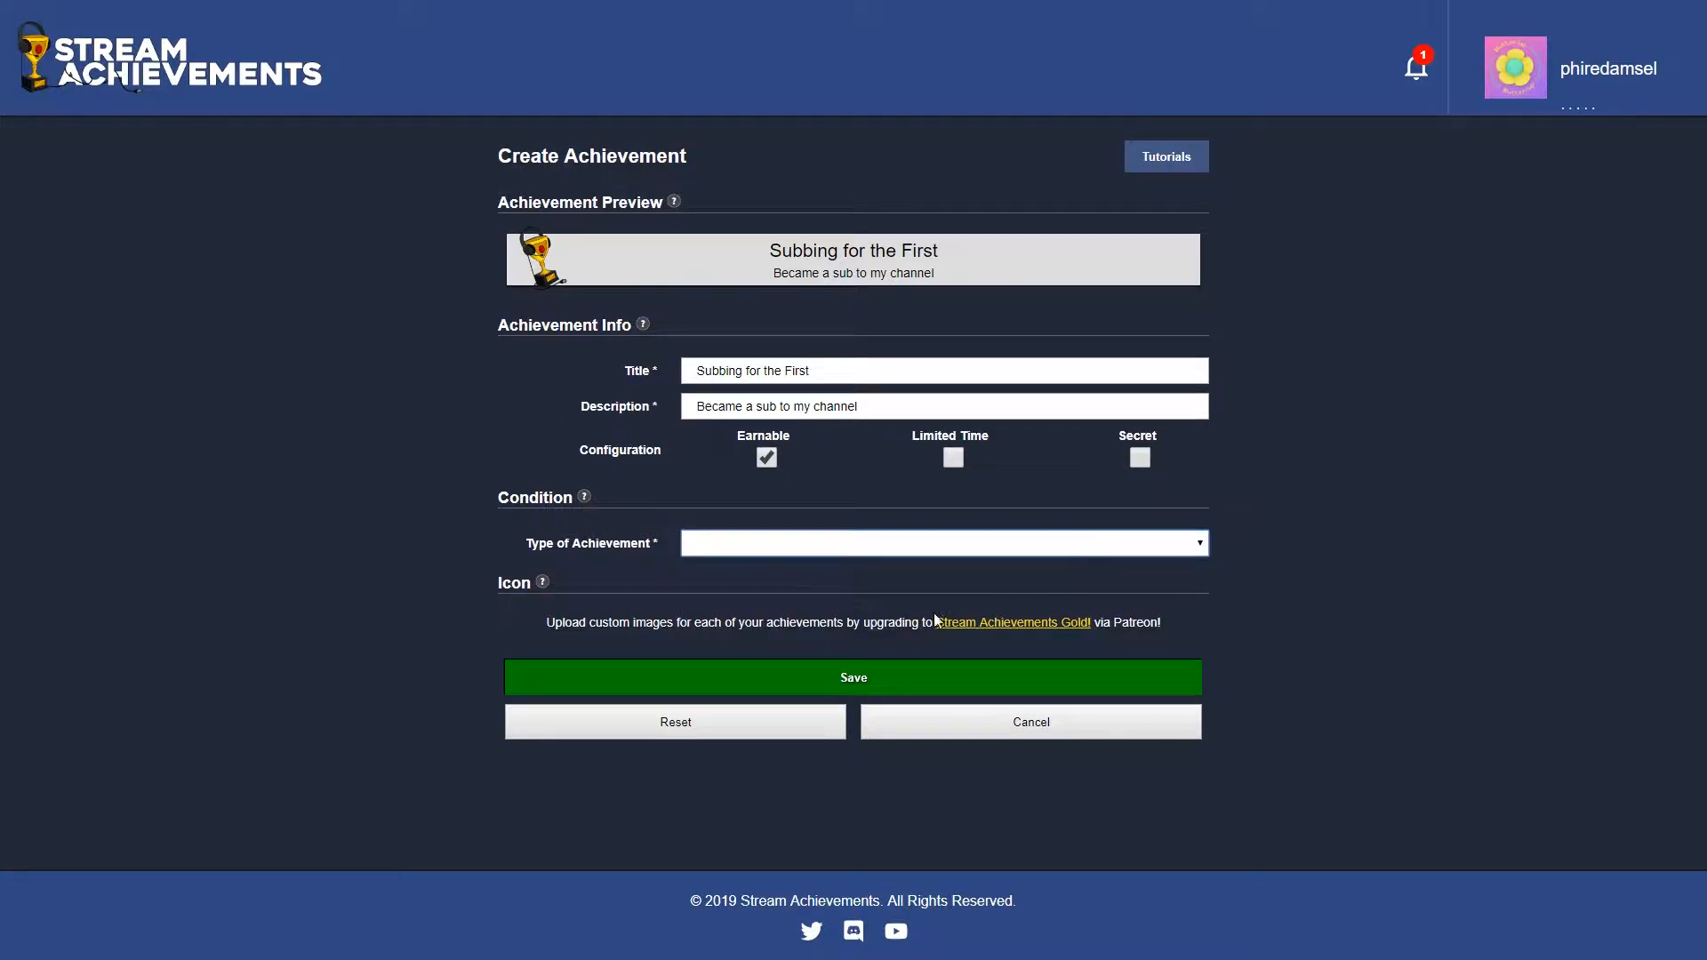
click(946, 553)
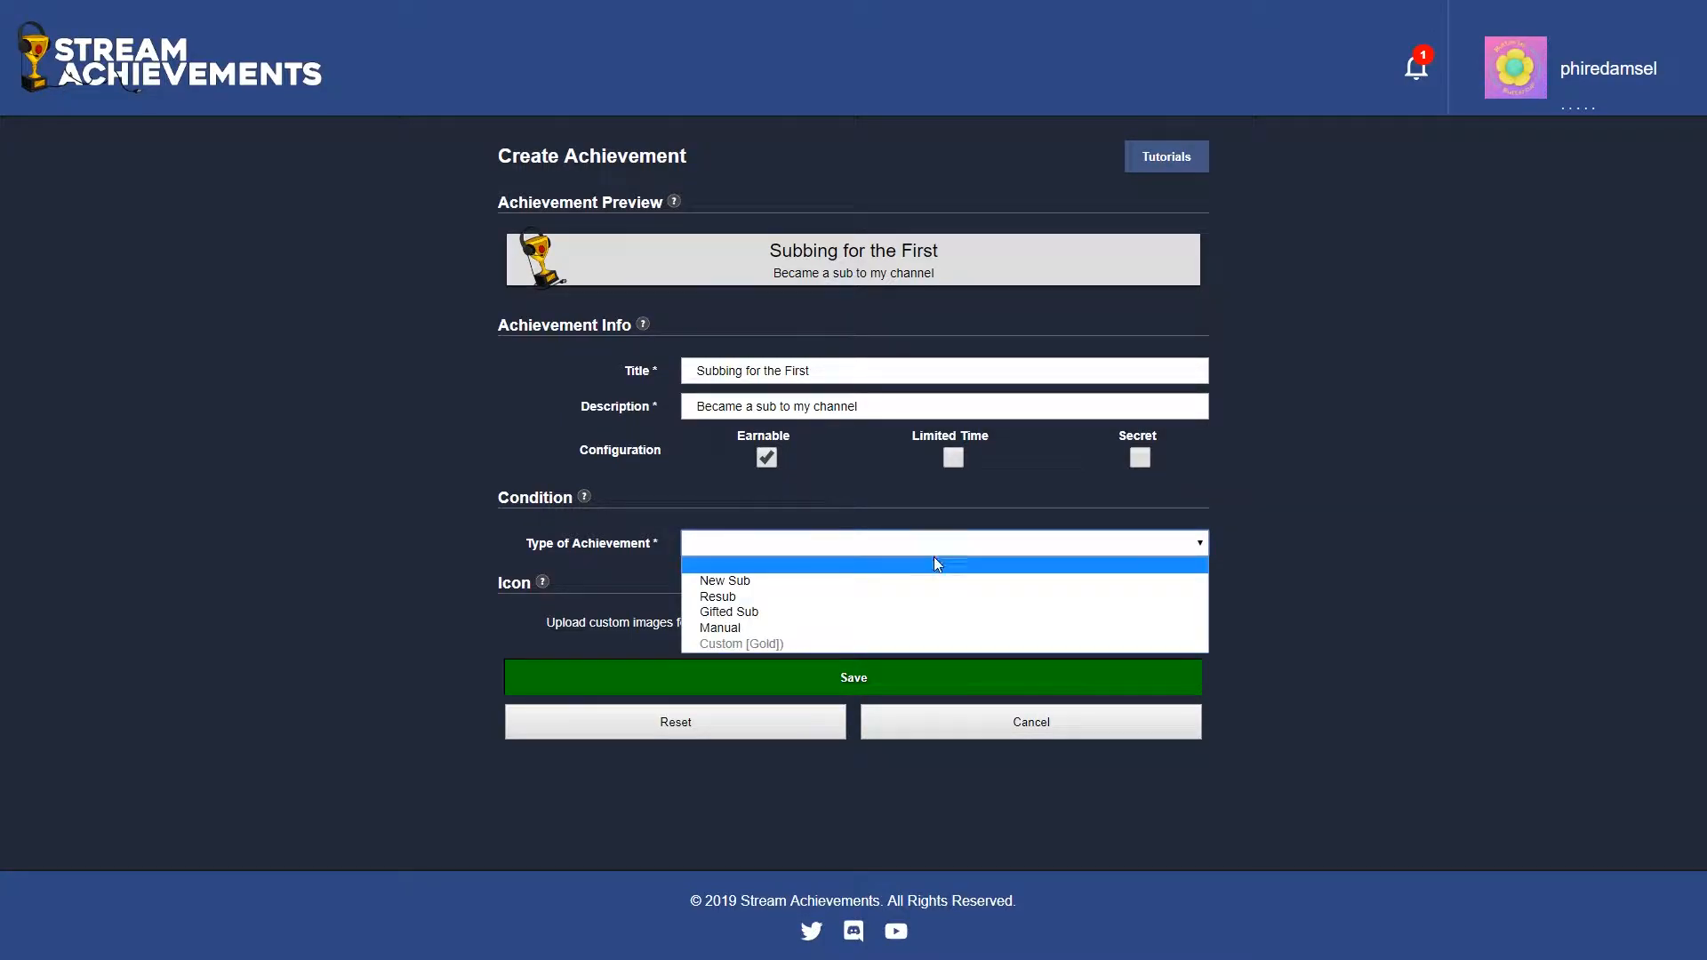
click(772, 647)
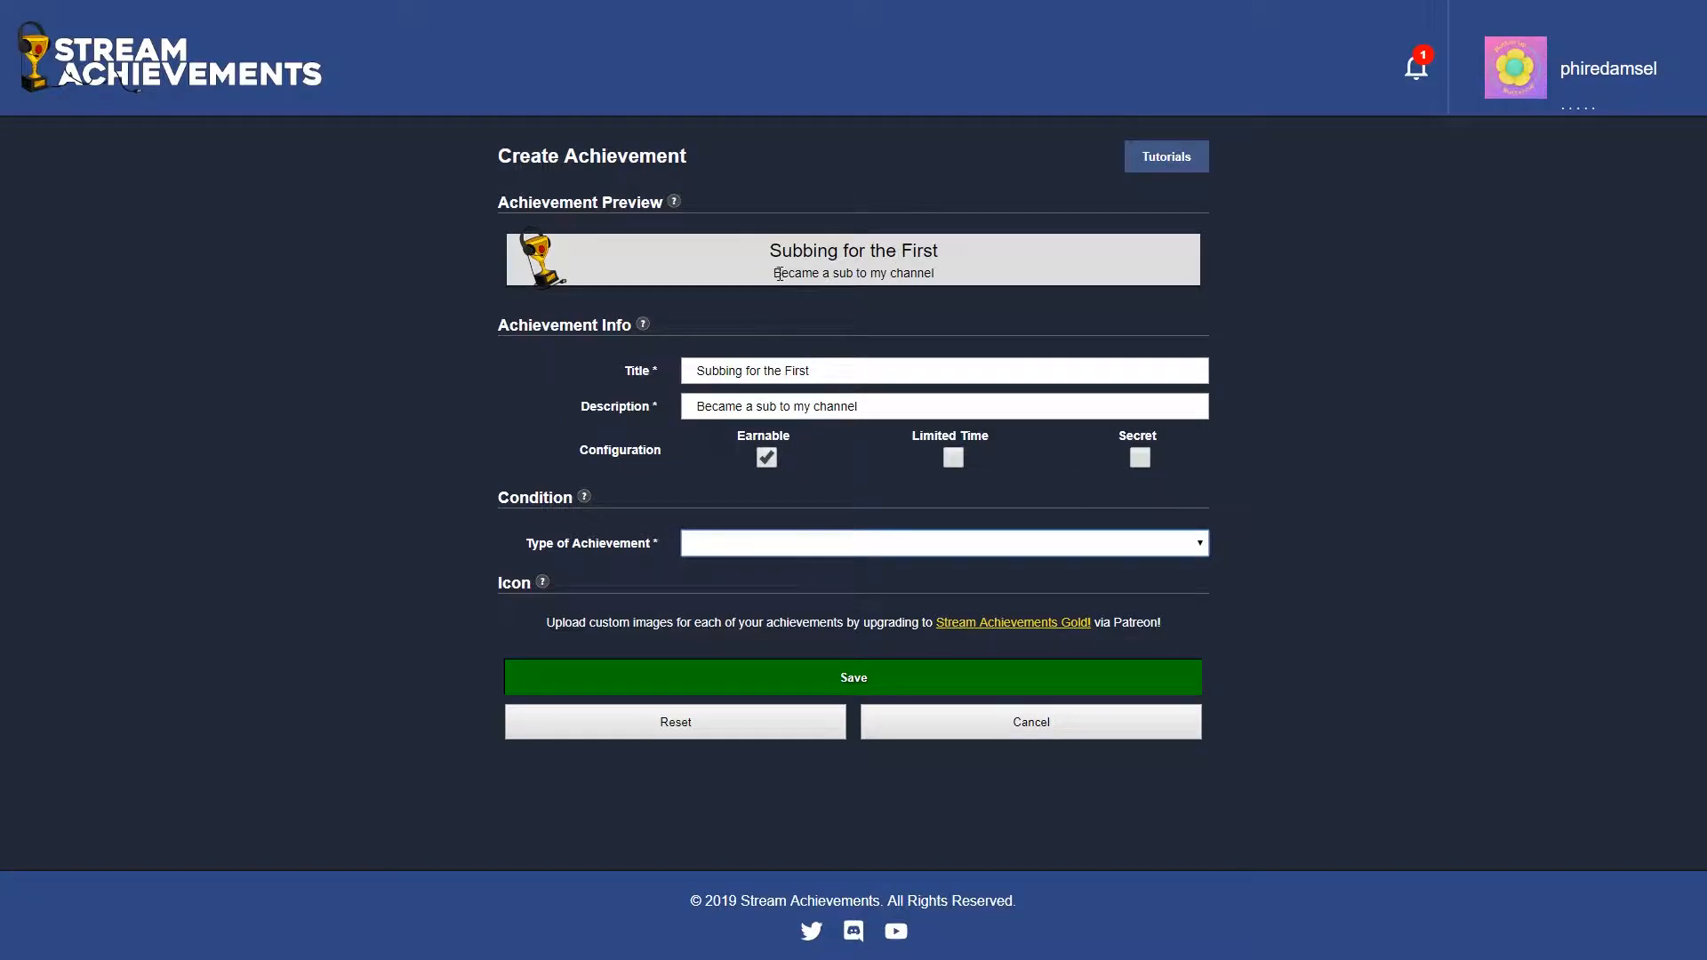
click(861, 544)
click(801, 583)
click(870, 679)
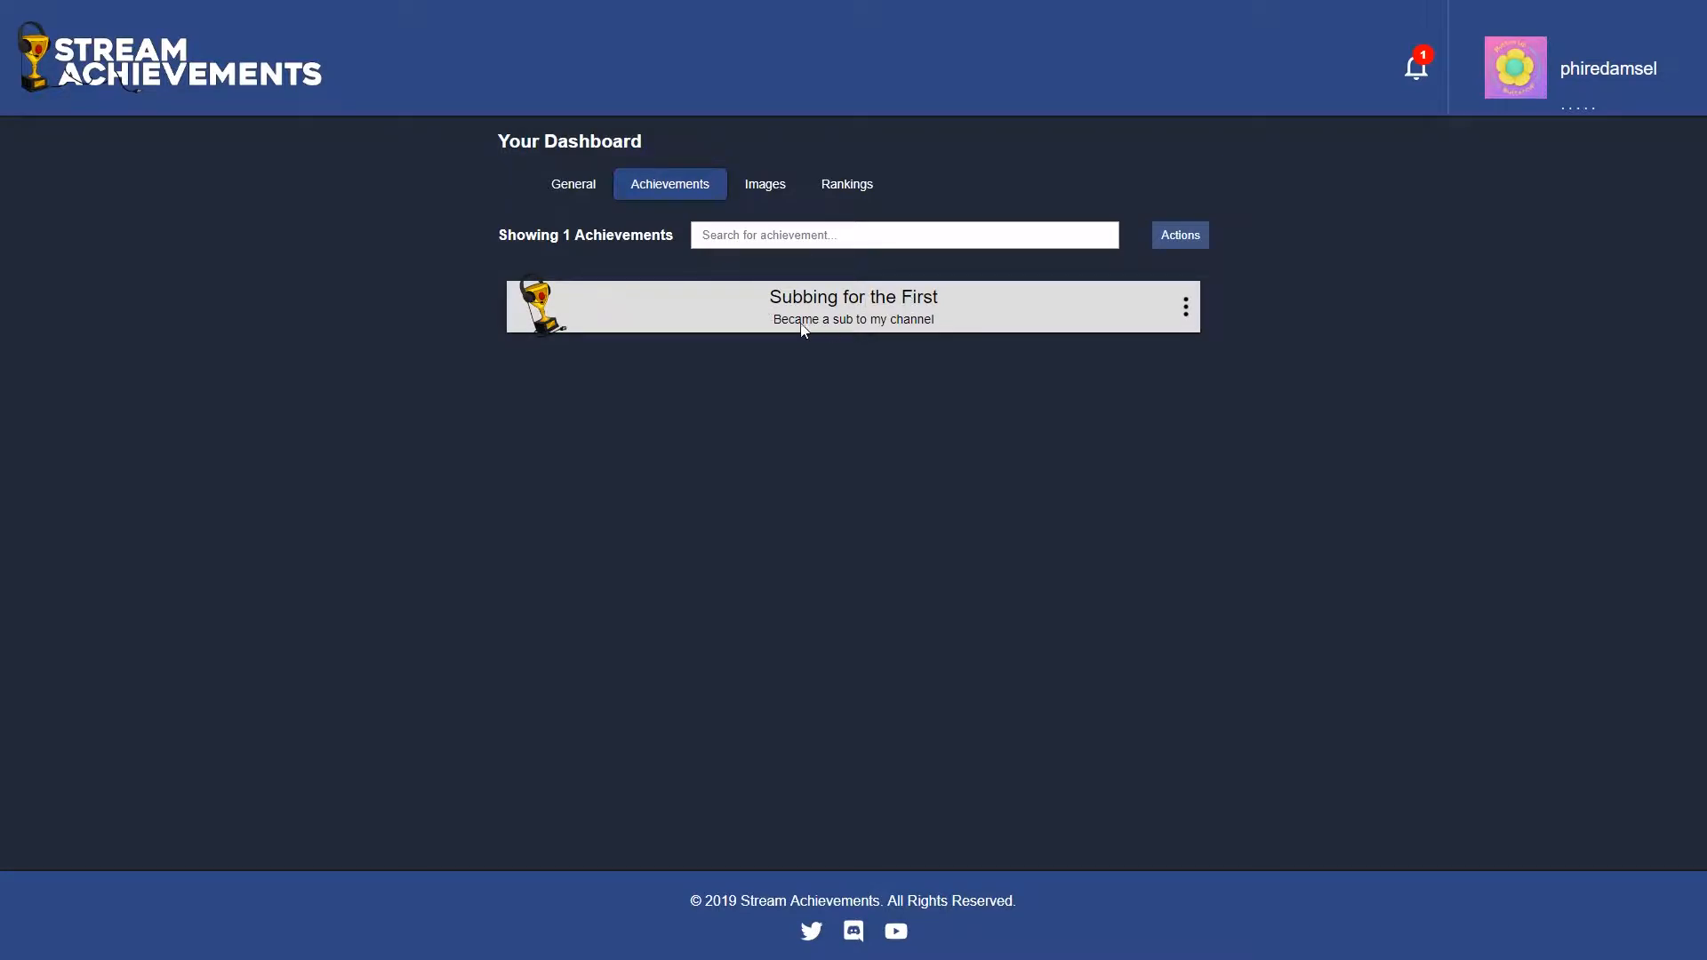
Reveal the available actions for "Subbing for the First" and start creating another achievement
click(1192, 311)
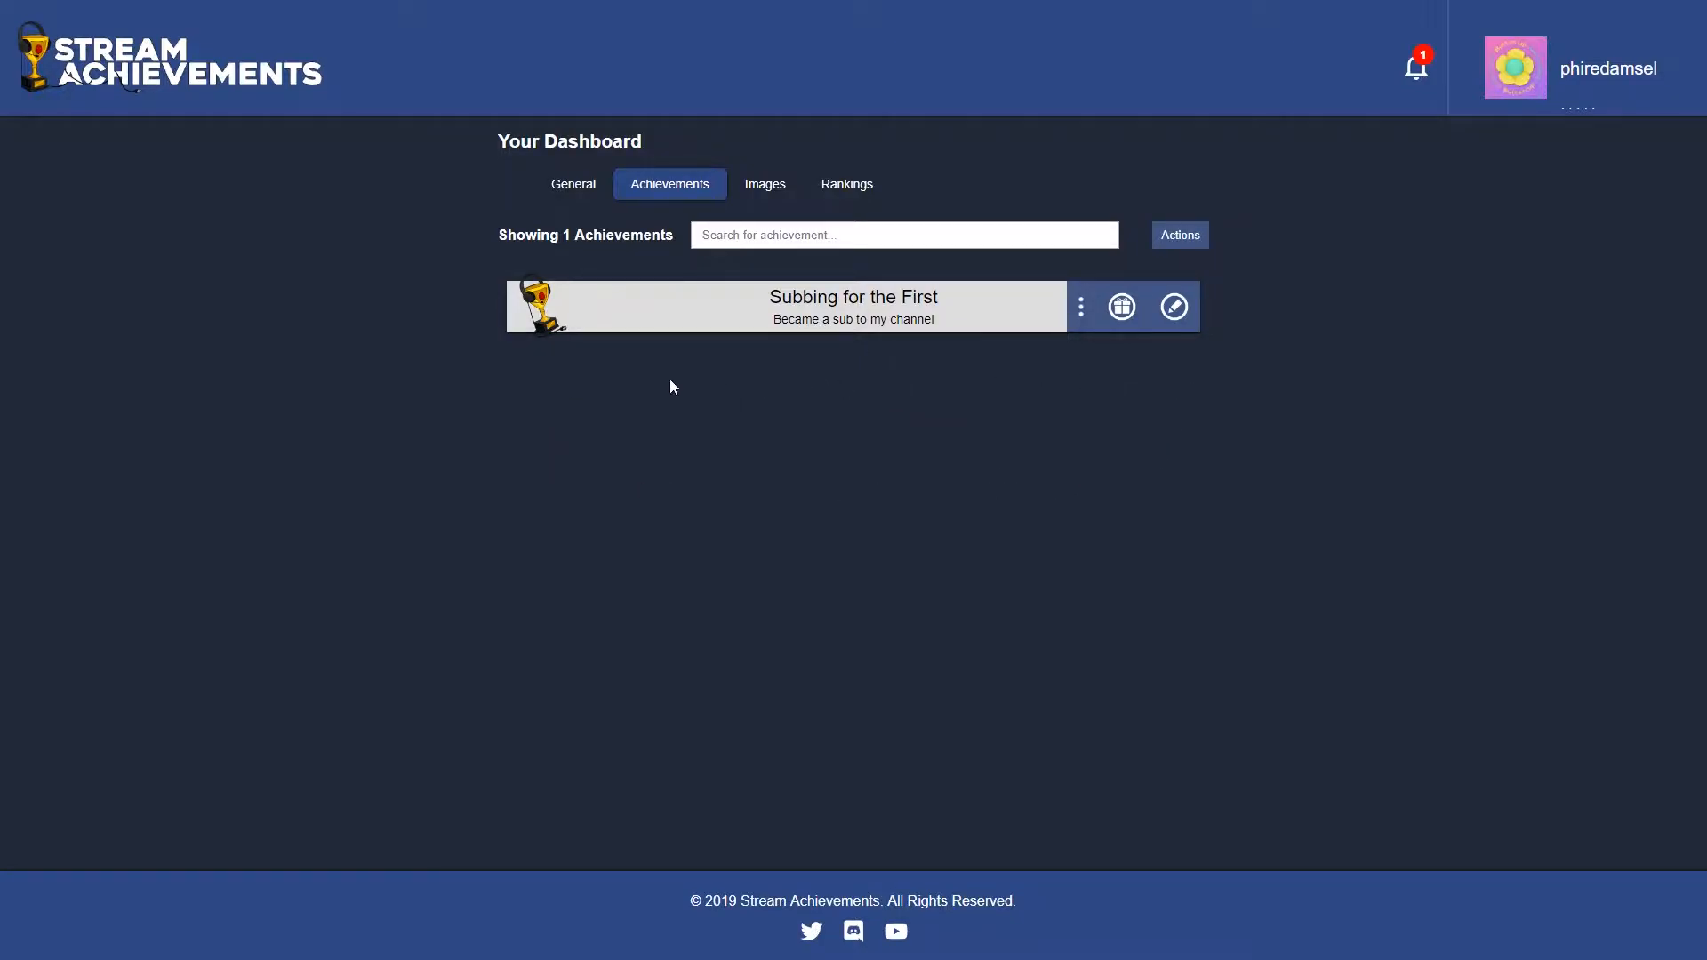
click(1187, 245)
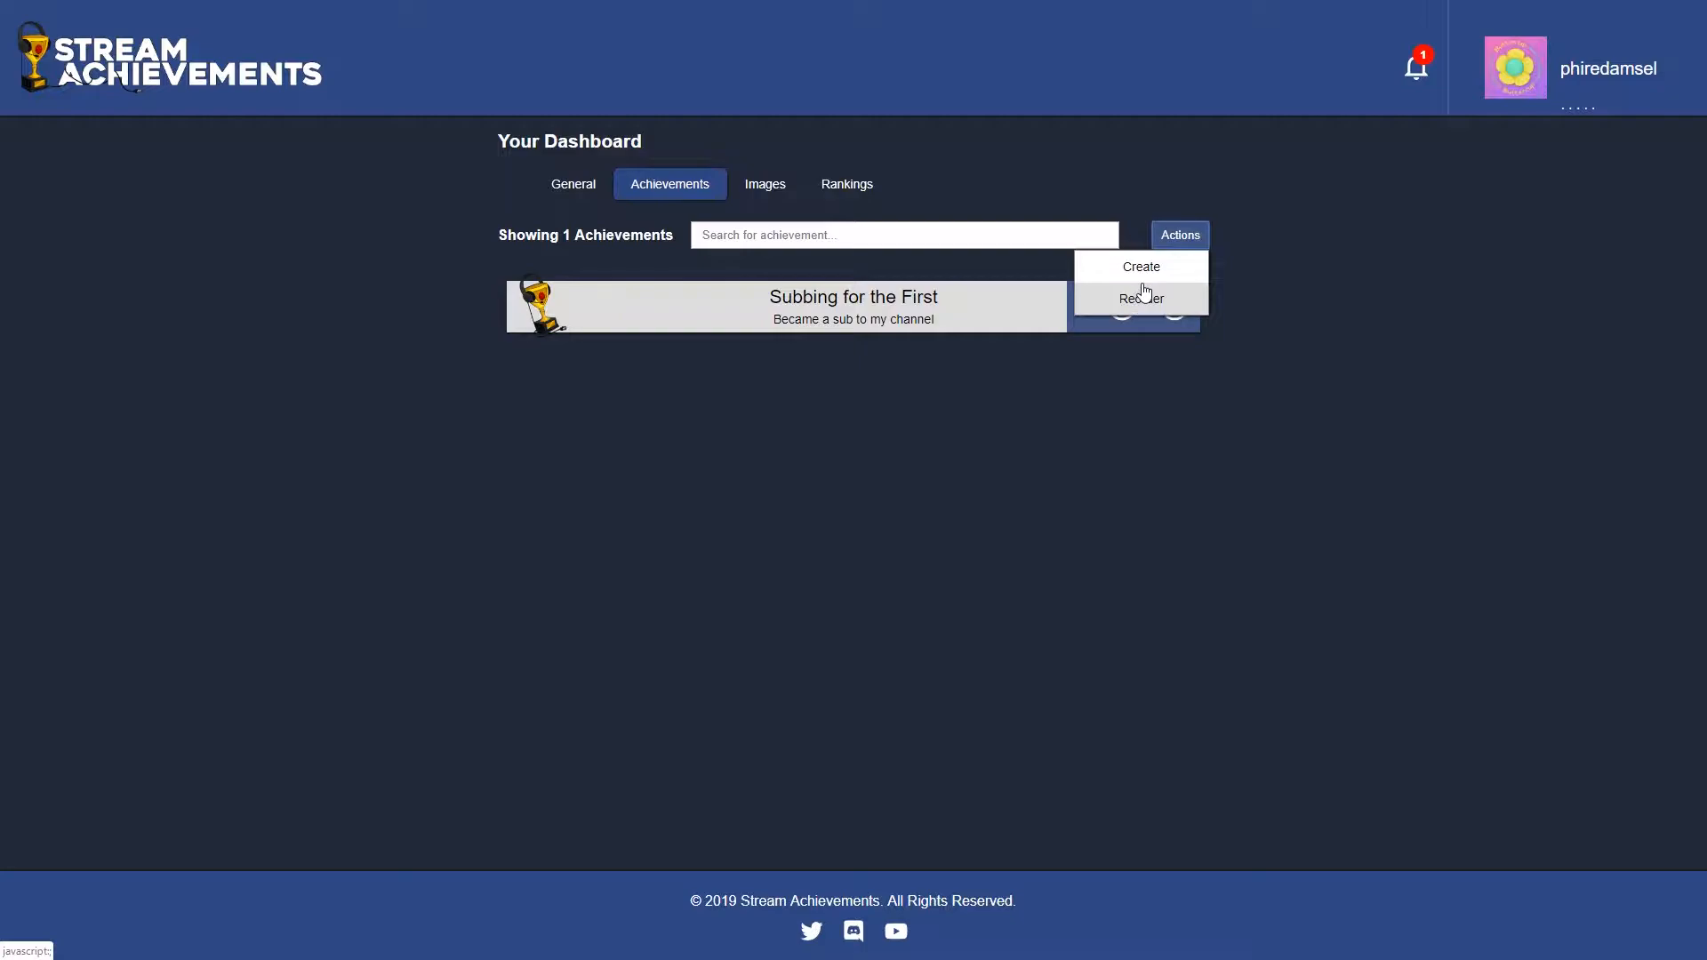
click(1151, 276)
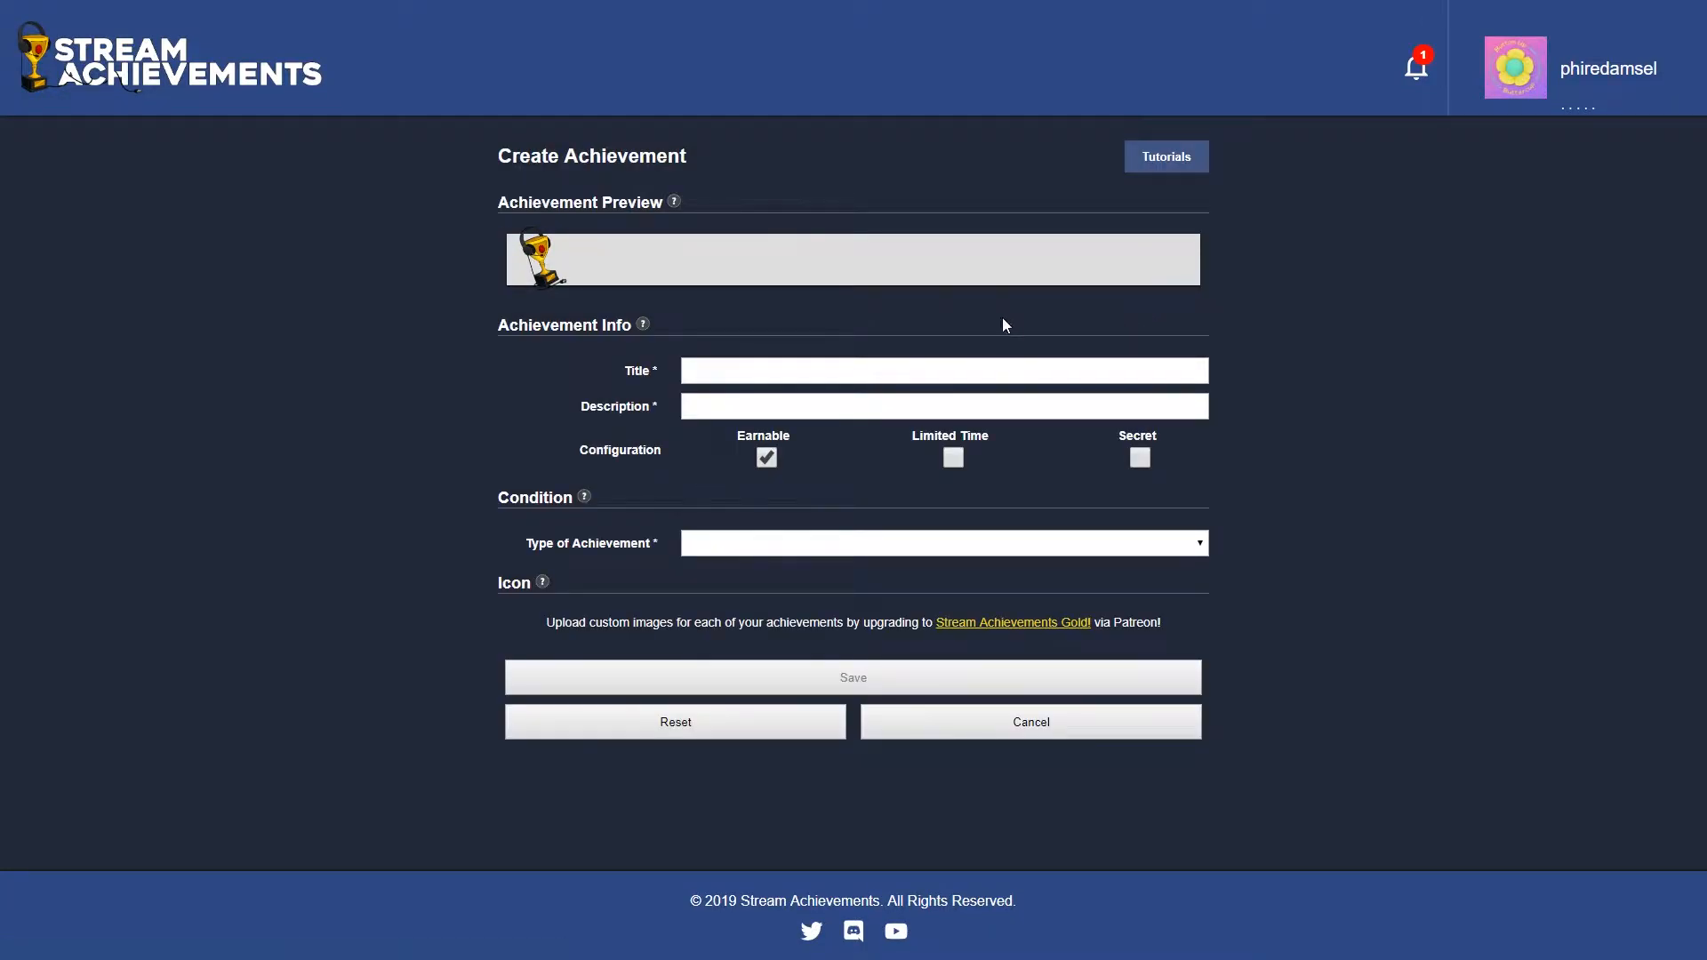
Title the new achievement "3 Months Resub"
click(764, 369)
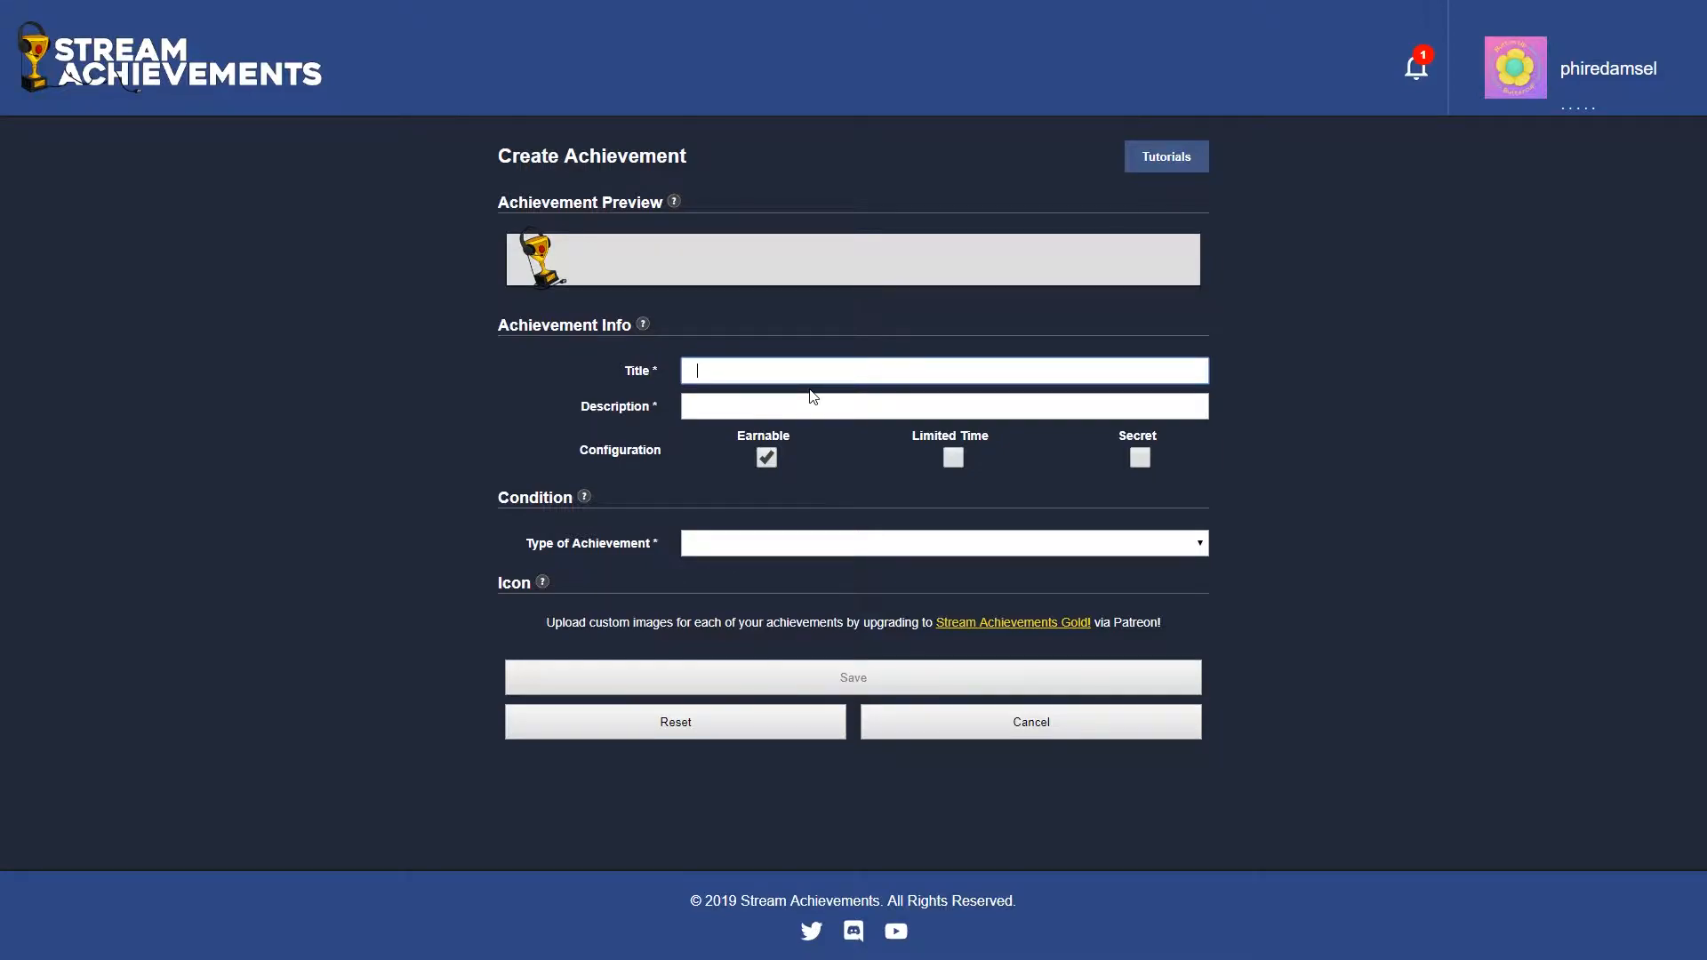
text(You're)
key(BackSpace)
key(BackSpace)
key(BackSpace)
key(BackSpace)
key(BackSpace)
text(3)
key(BackSpace)
key(BackSpace)
text(3 Months Resub)
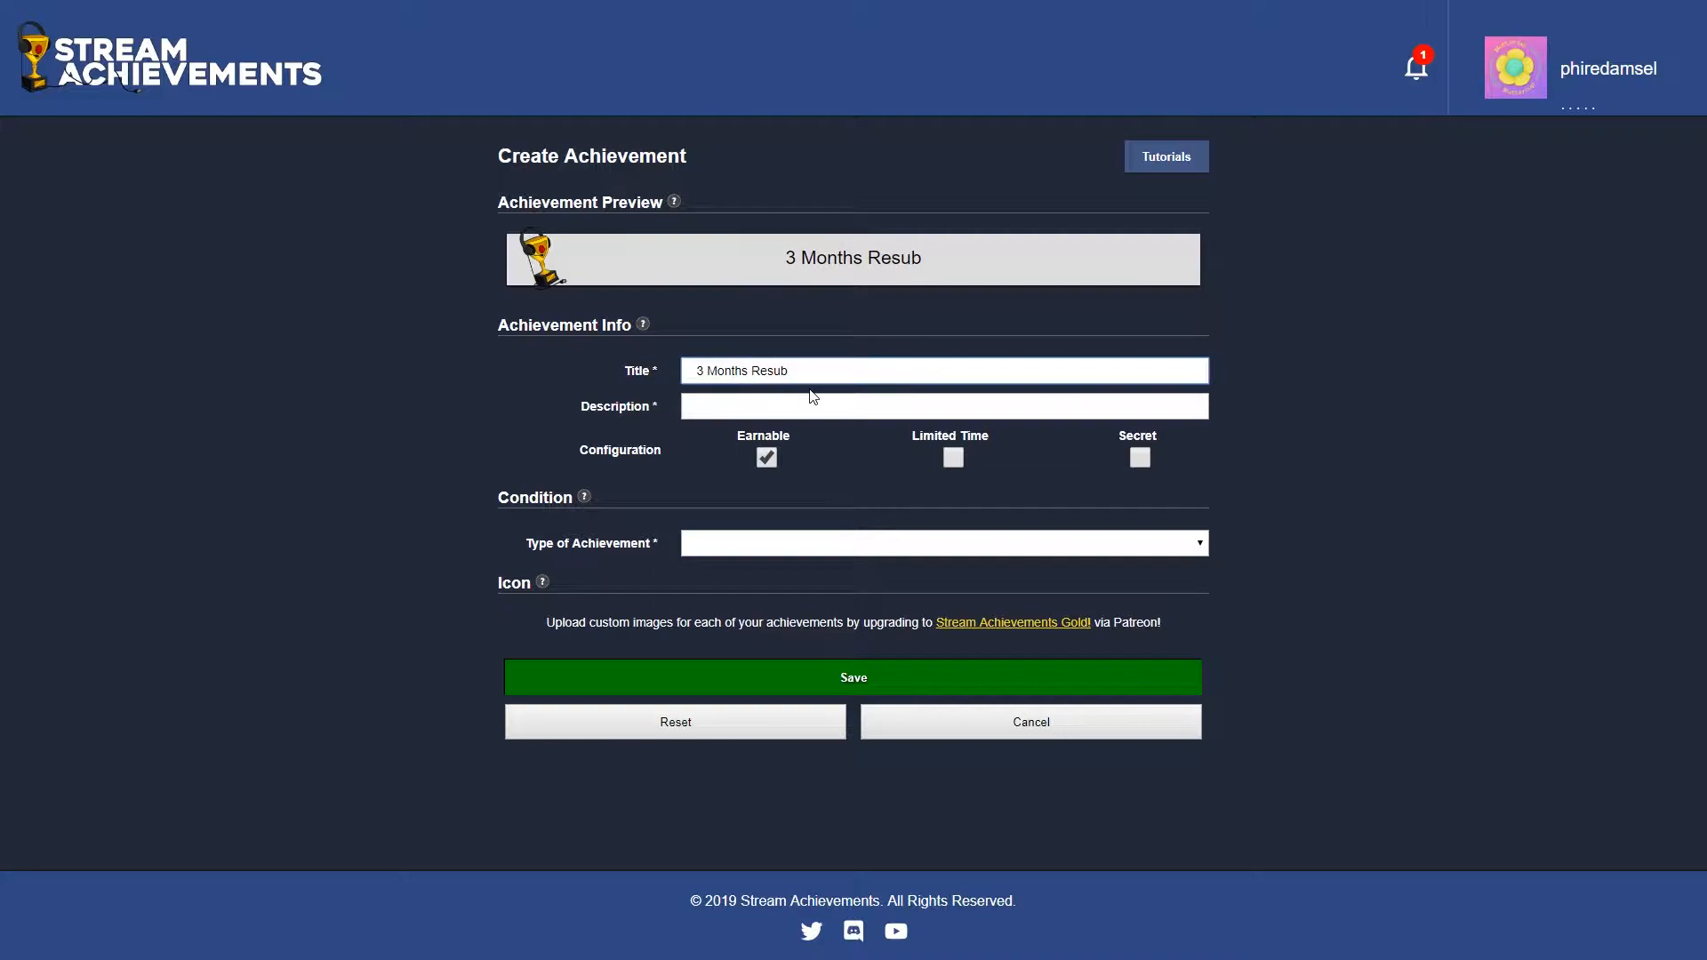
Describe the achievement as "You have been subbed for 3 months"
click(801, 412)
text(Yo)
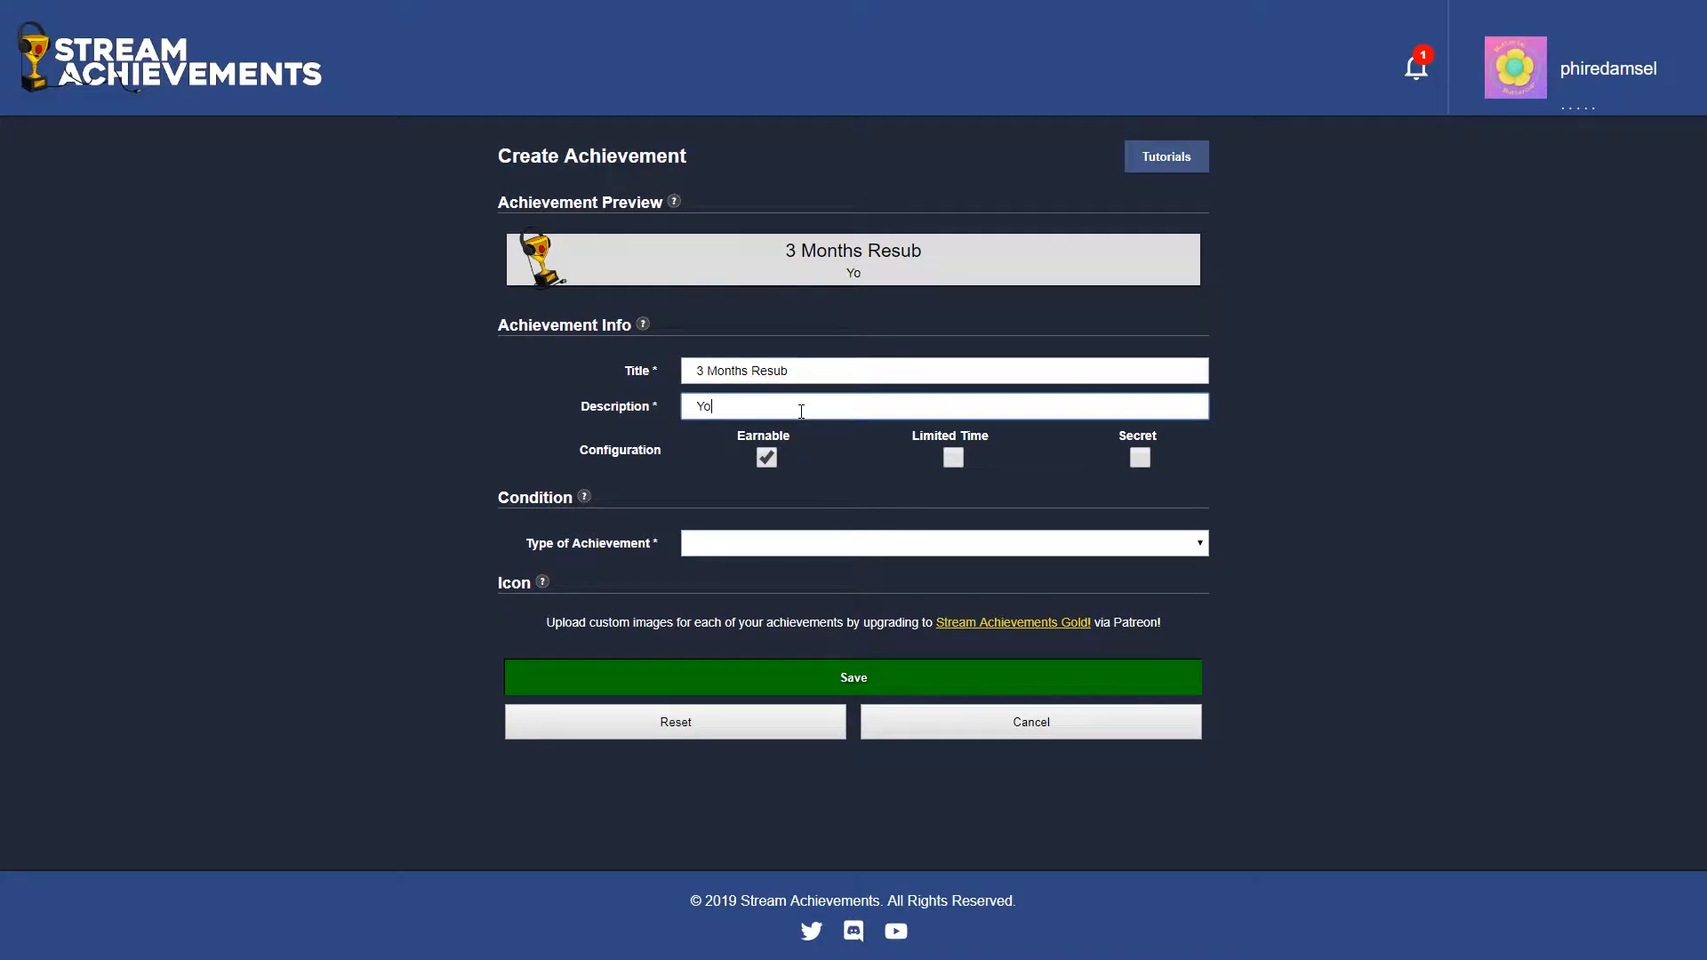
text(u have been subbed for 3 month)
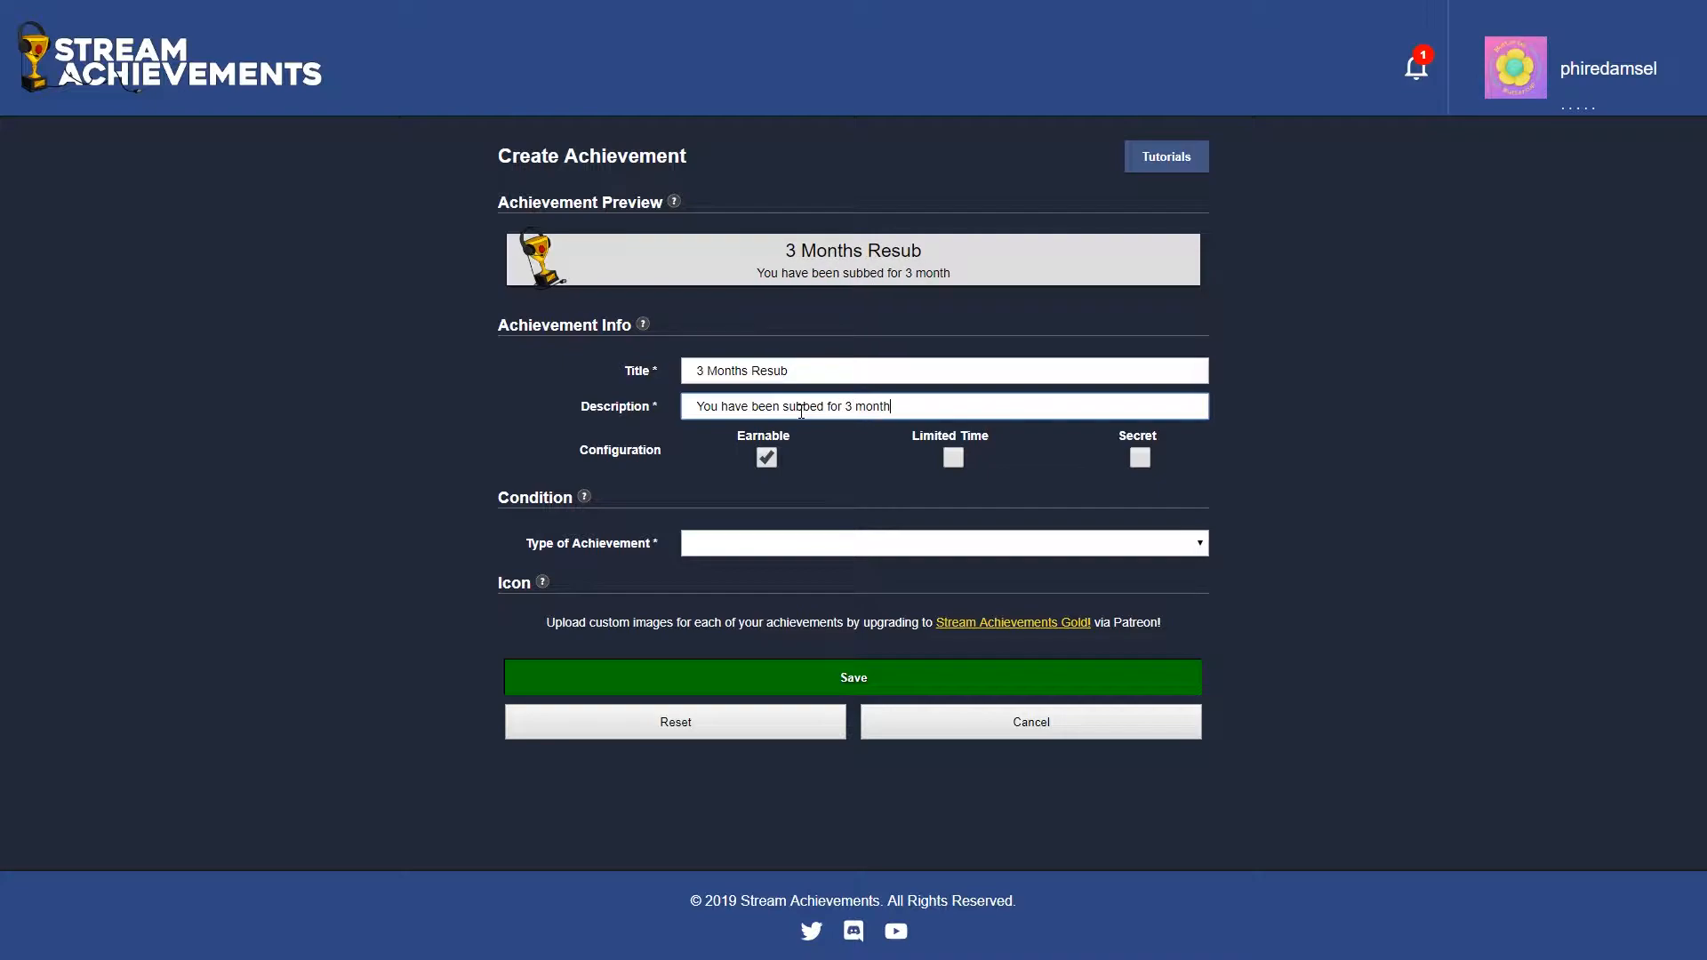
text(s)
Set the type of the "3 Months Resub" achievement to Resub
click(850, 543)
click(804, 576)
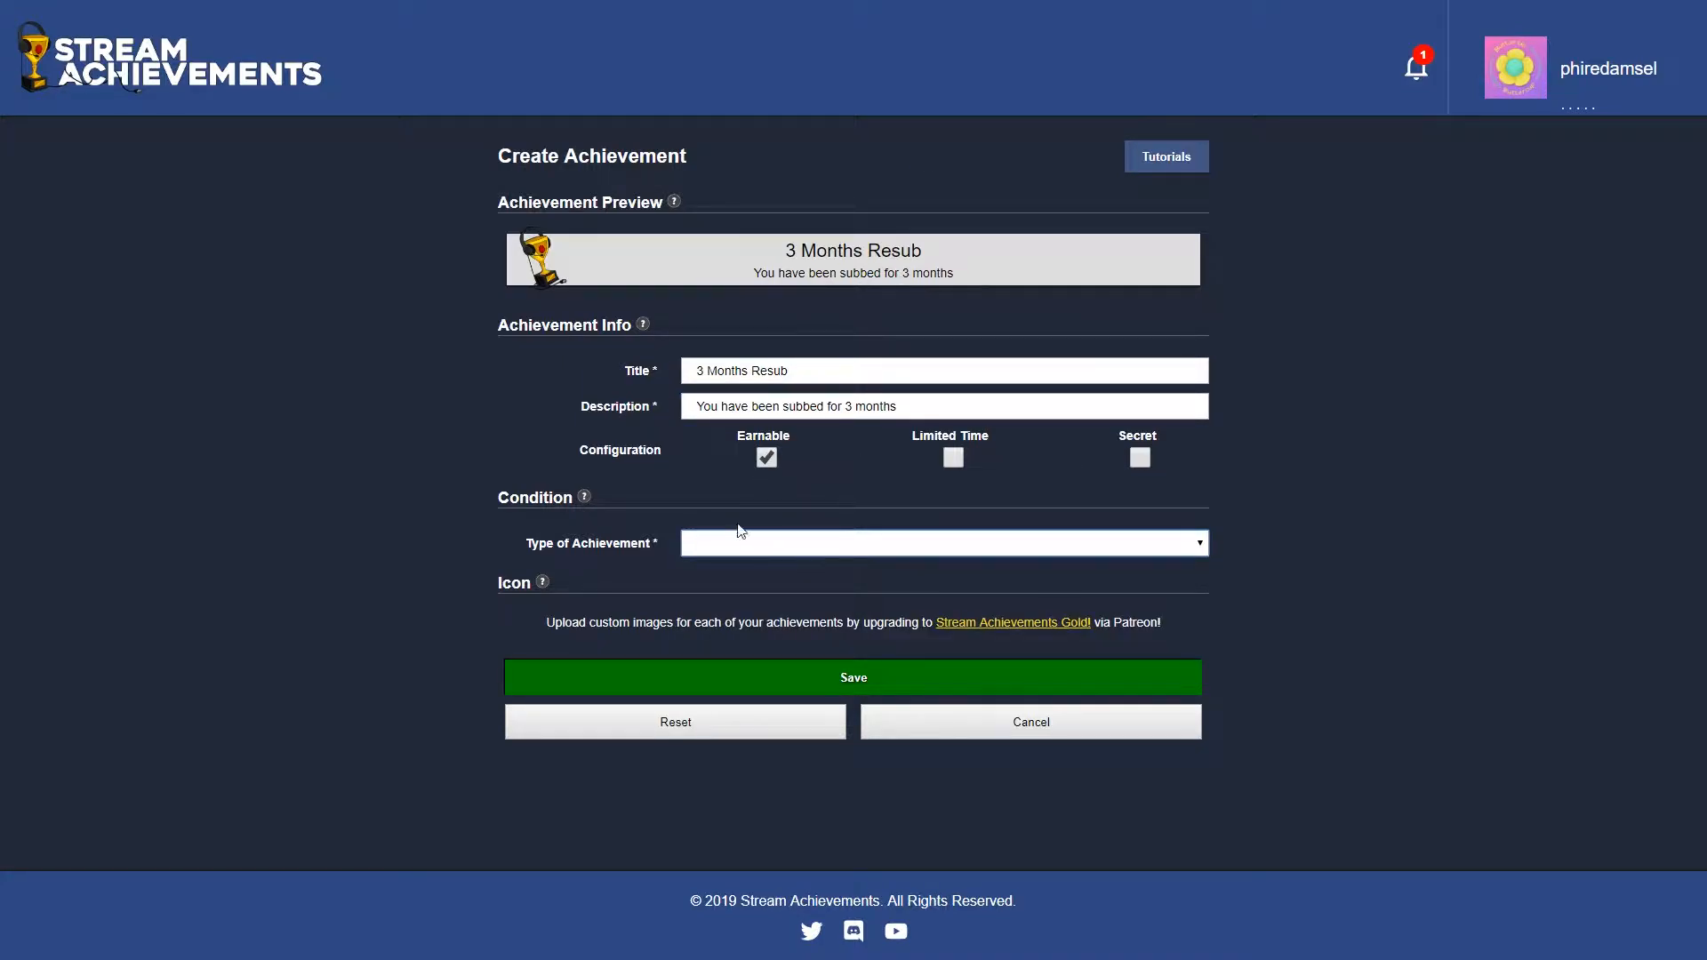
click(760, 548)
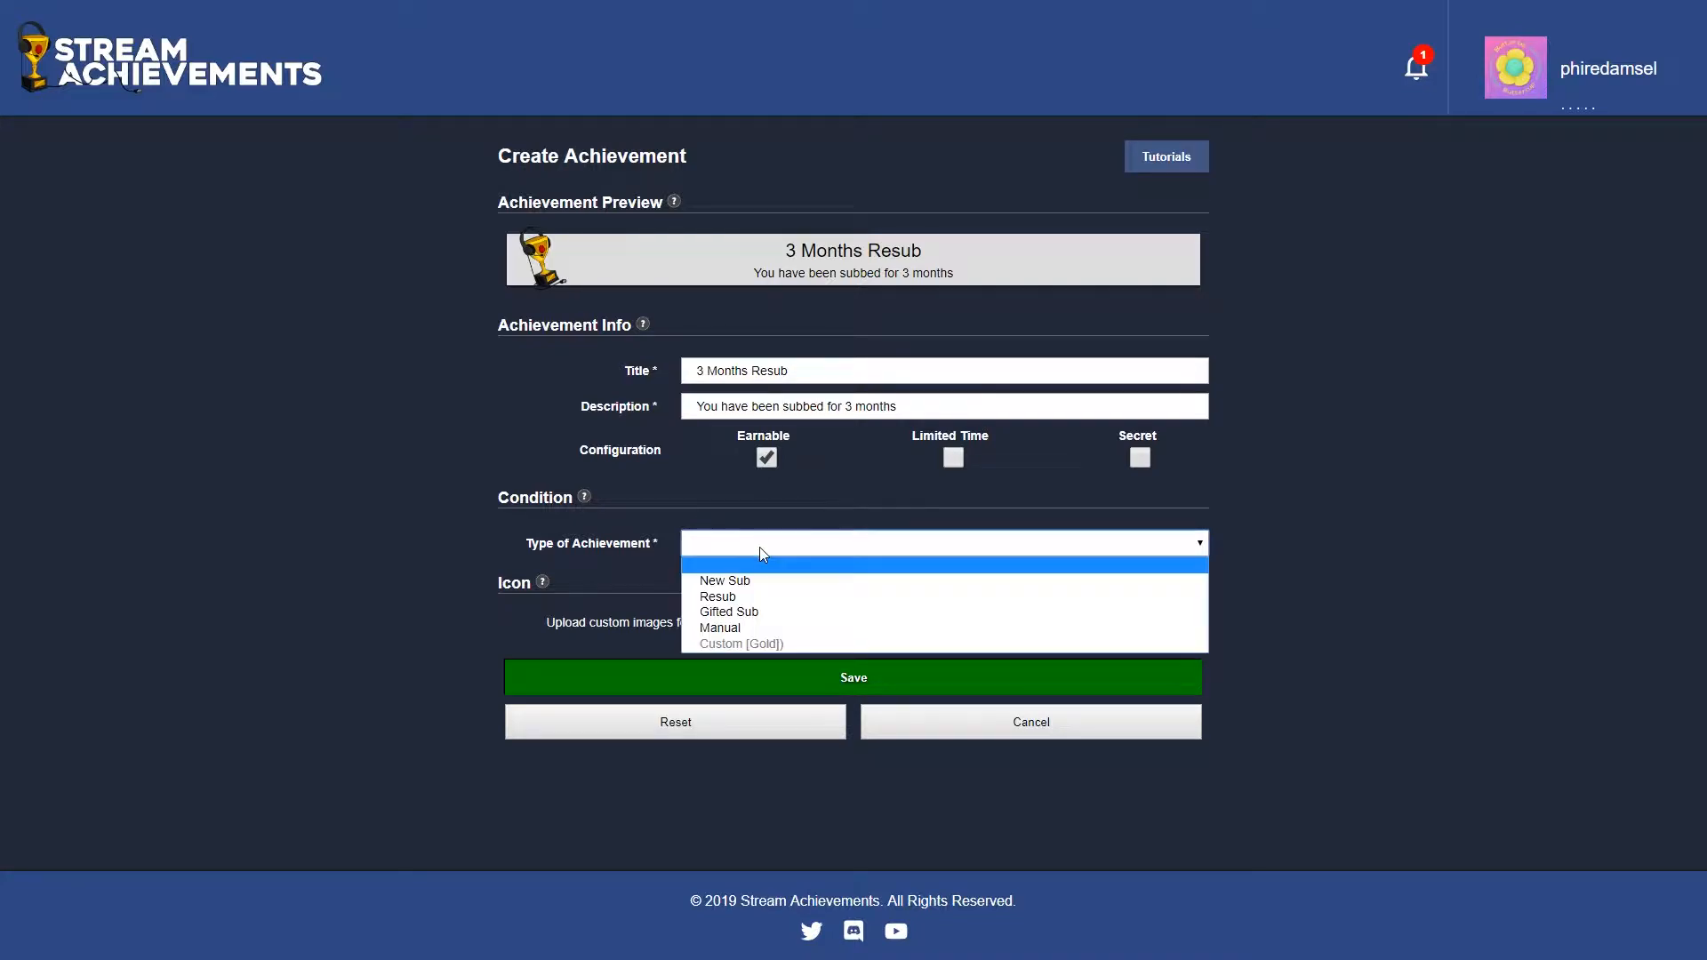
click(745, 594)
key(g)
key(r)
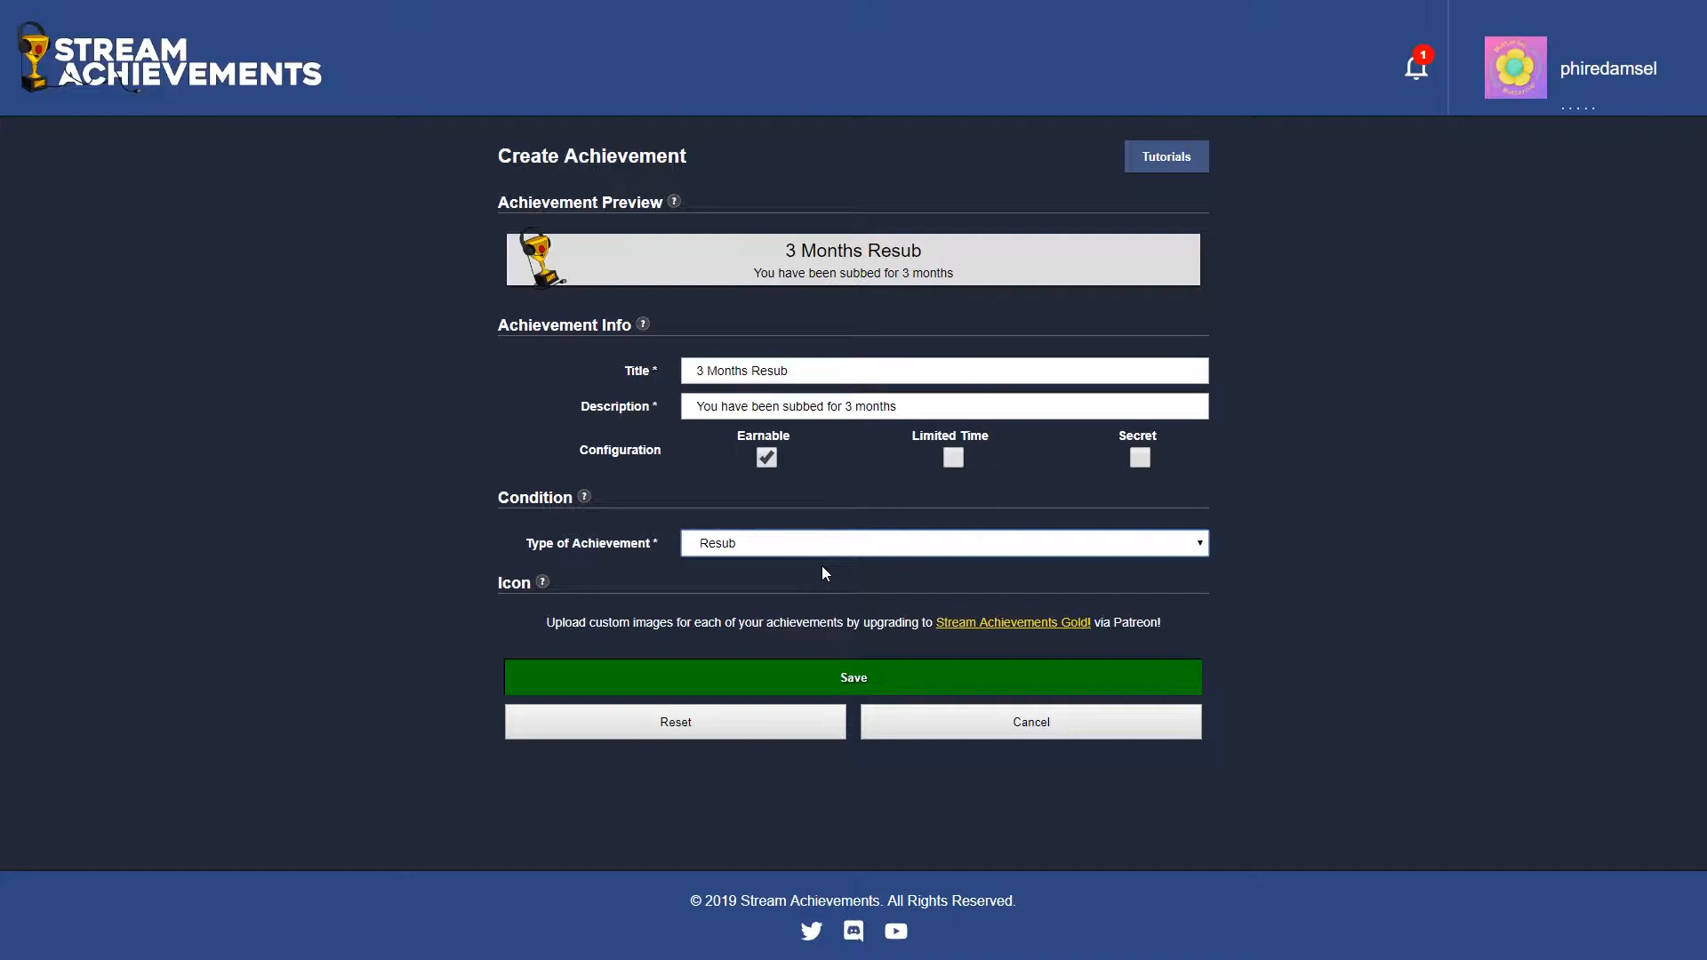
click(767, 554)
click(763, 553)
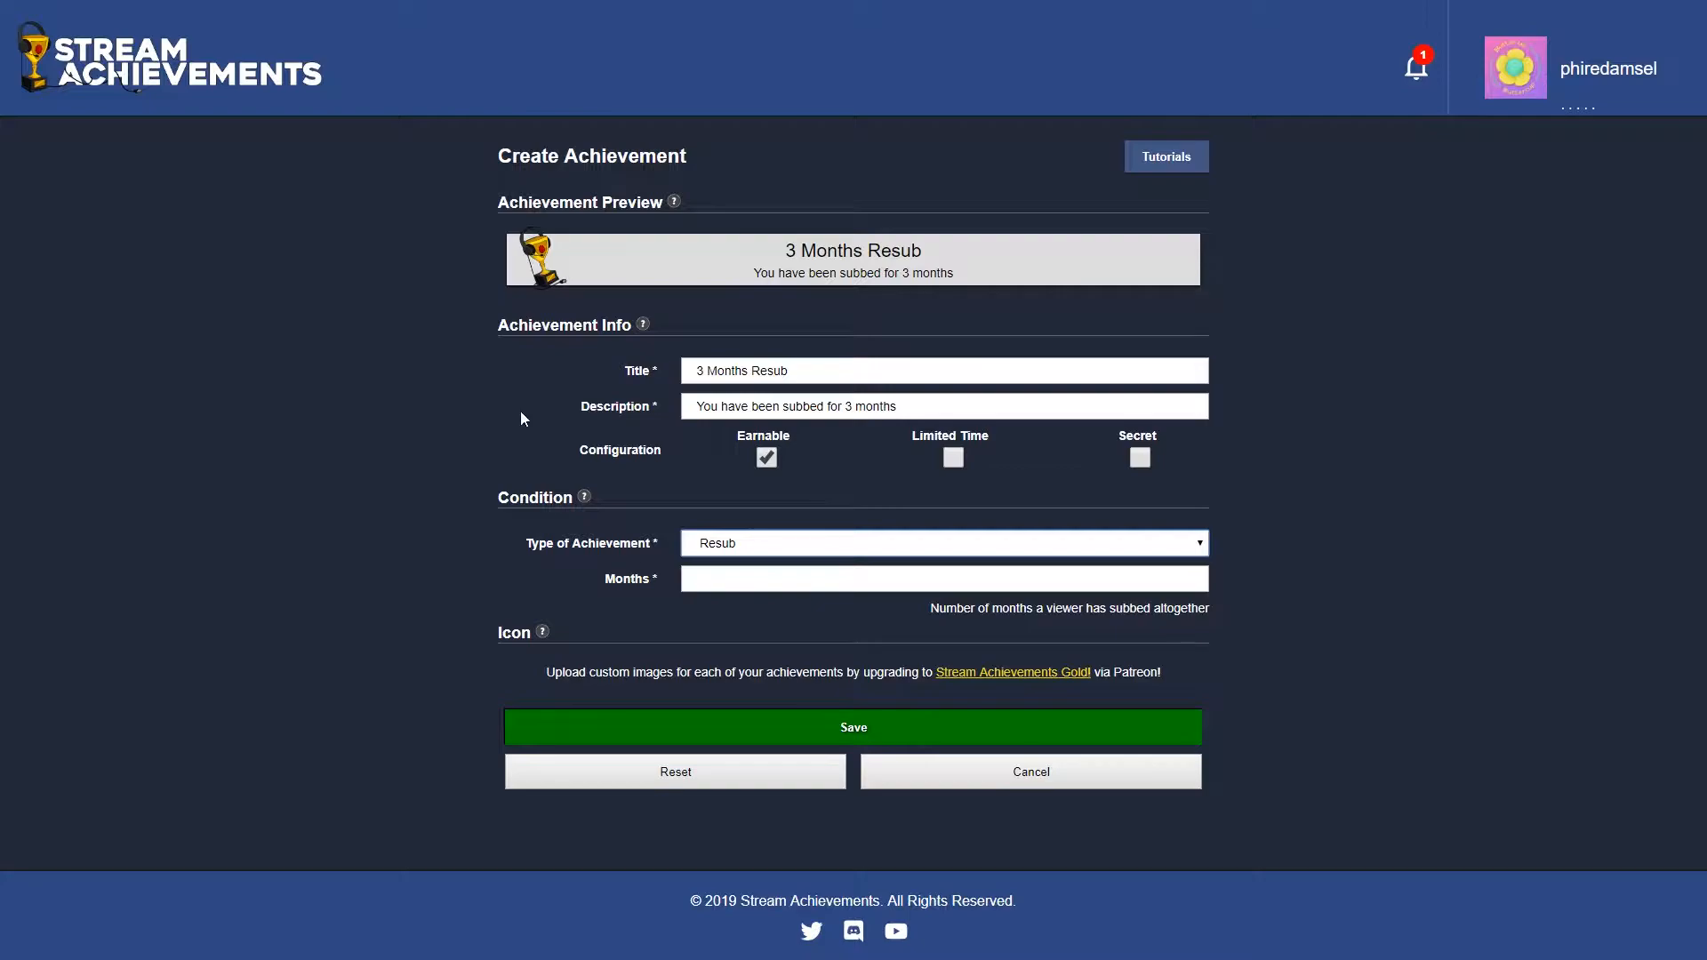
Require 3 months for the resub condition and save the achievement
click(766, 578)
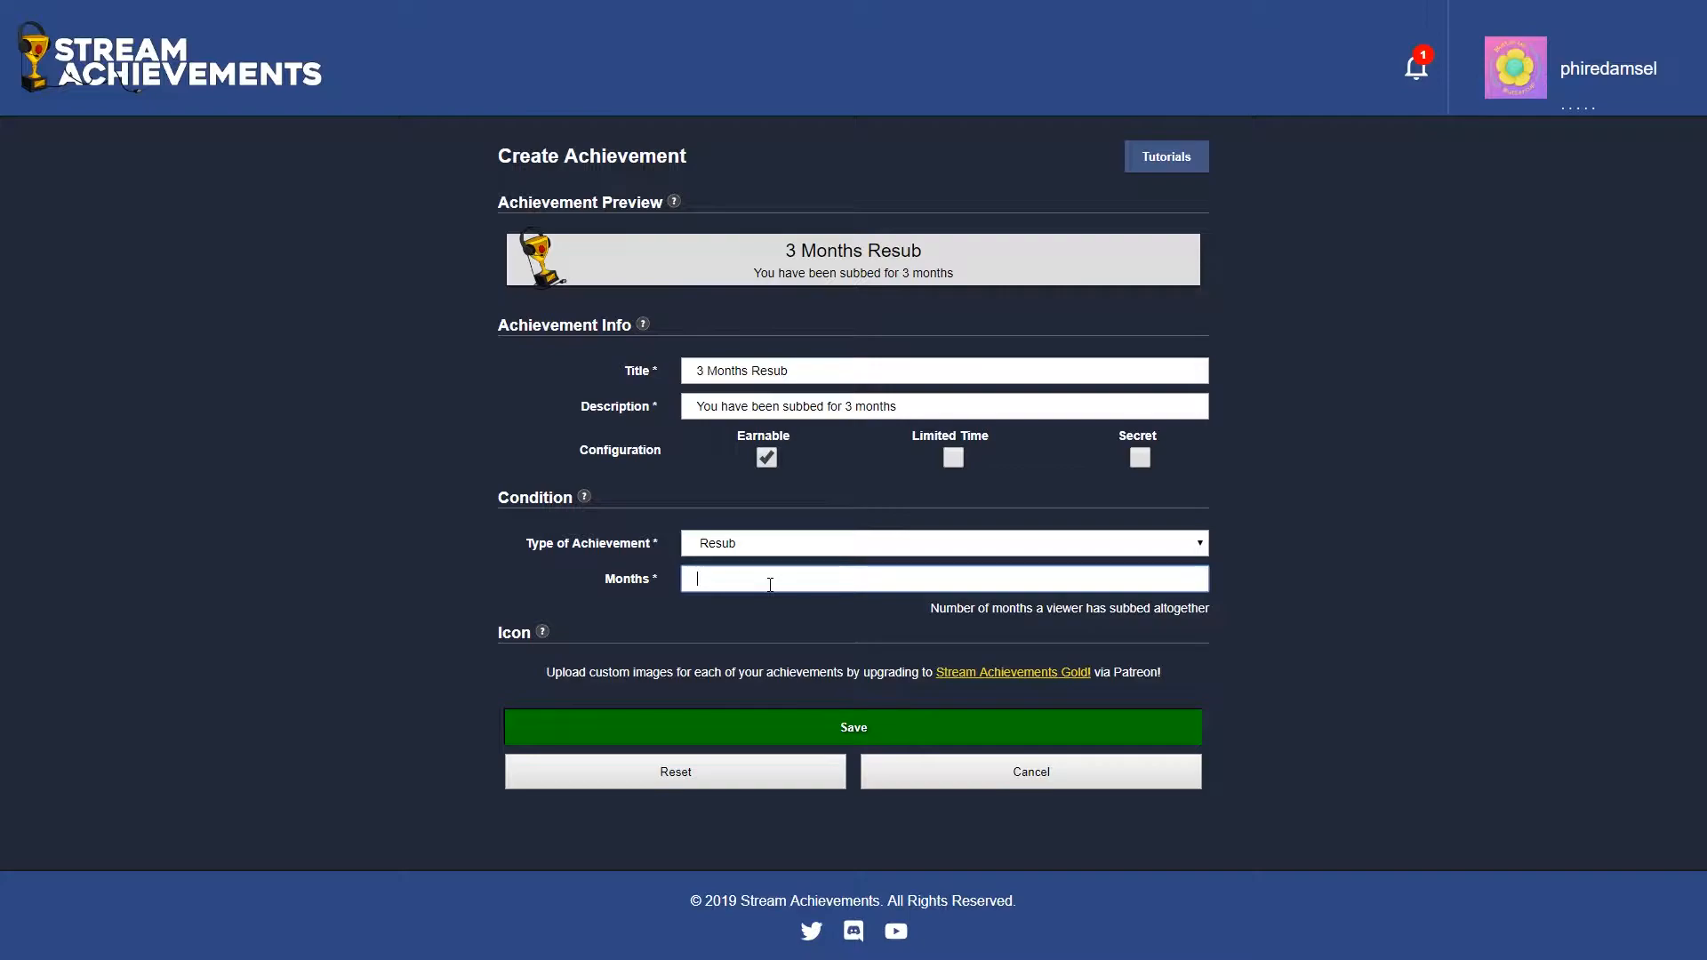
text(3)
click(855, 730)
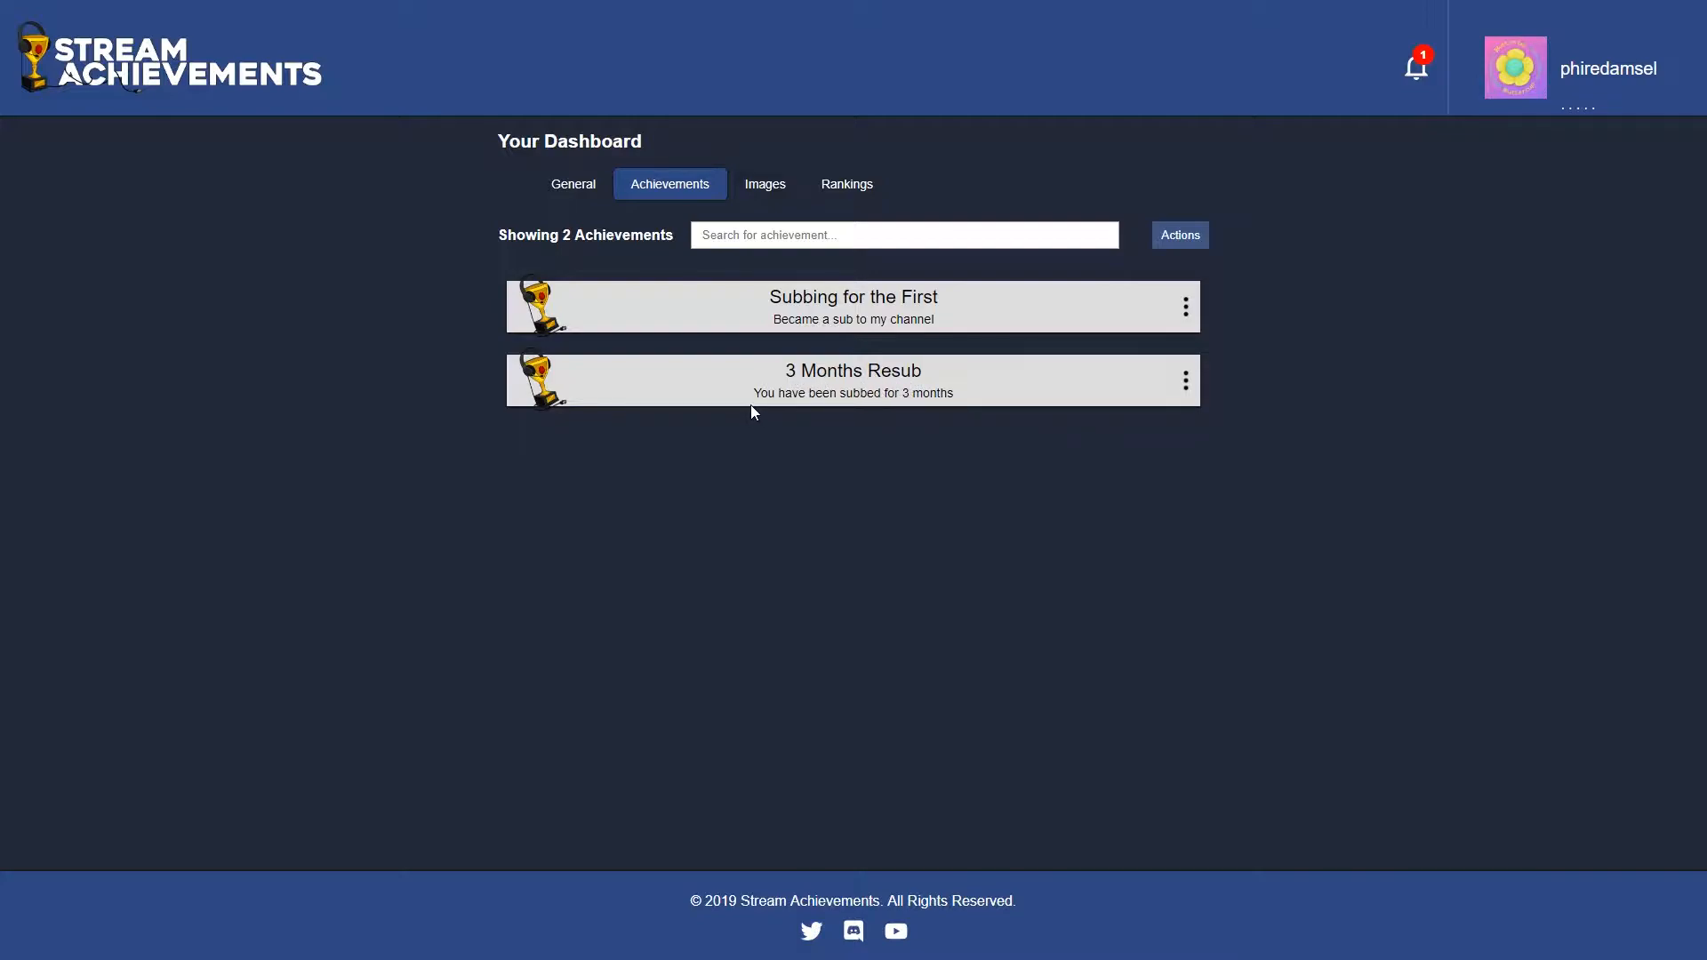
Start creating a third achievement and title it "Happy Present"
click(1187, 234)
click(1155, 267)
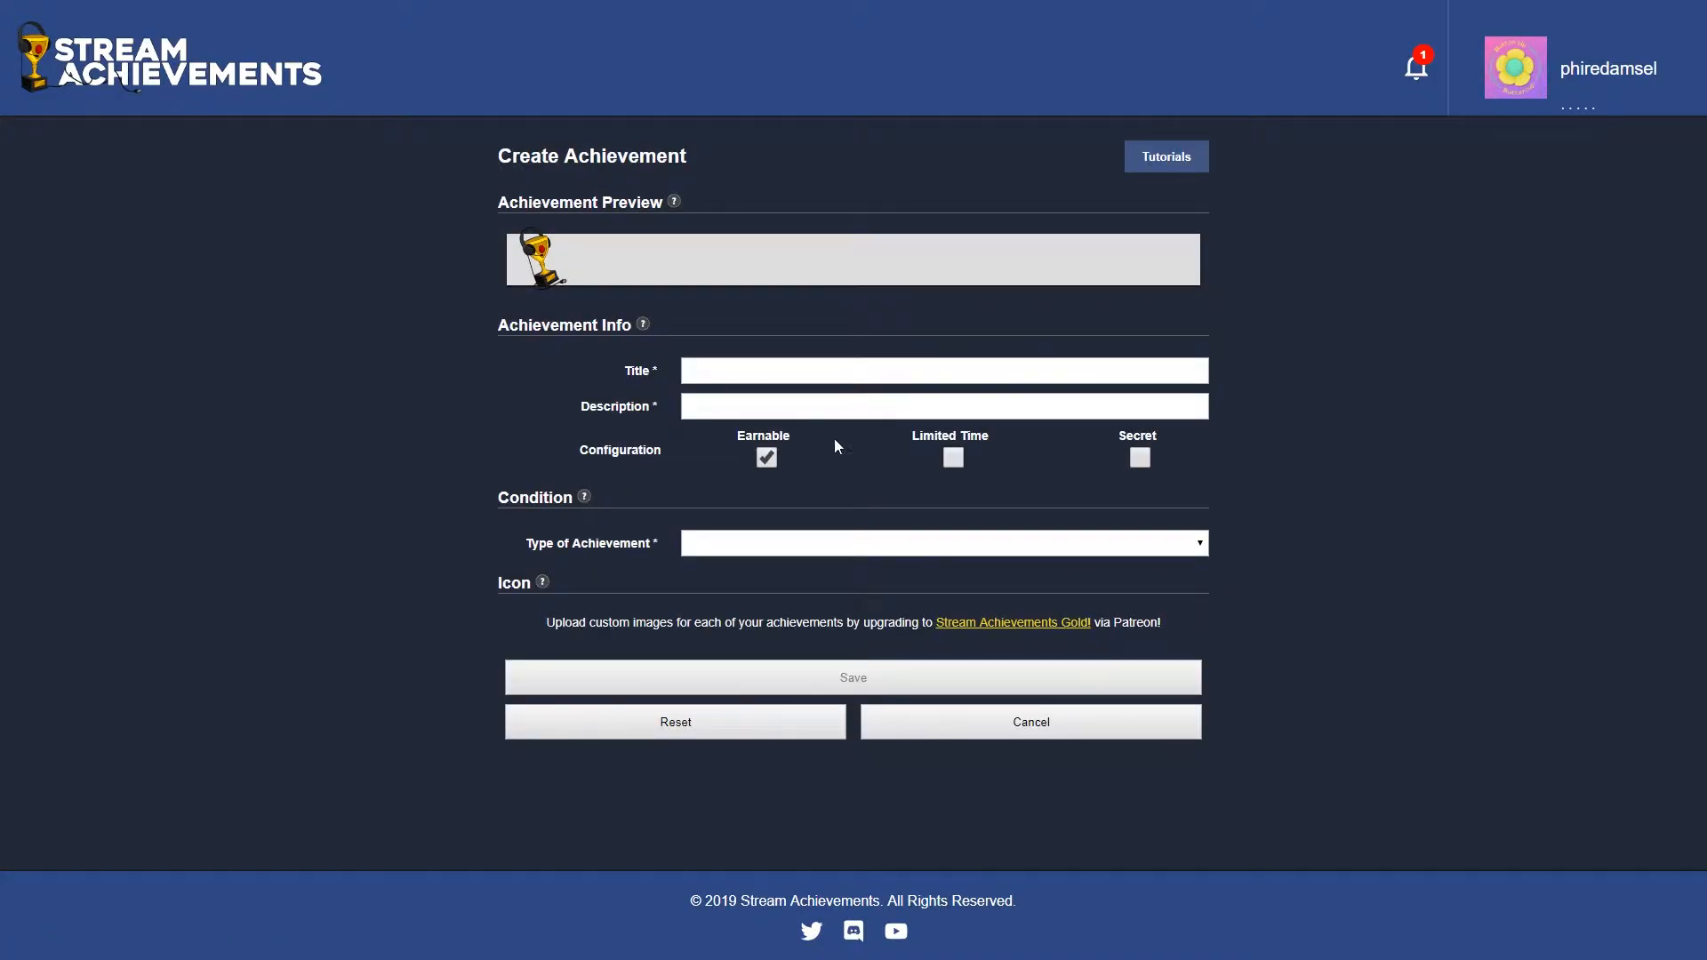
click(730, 382)
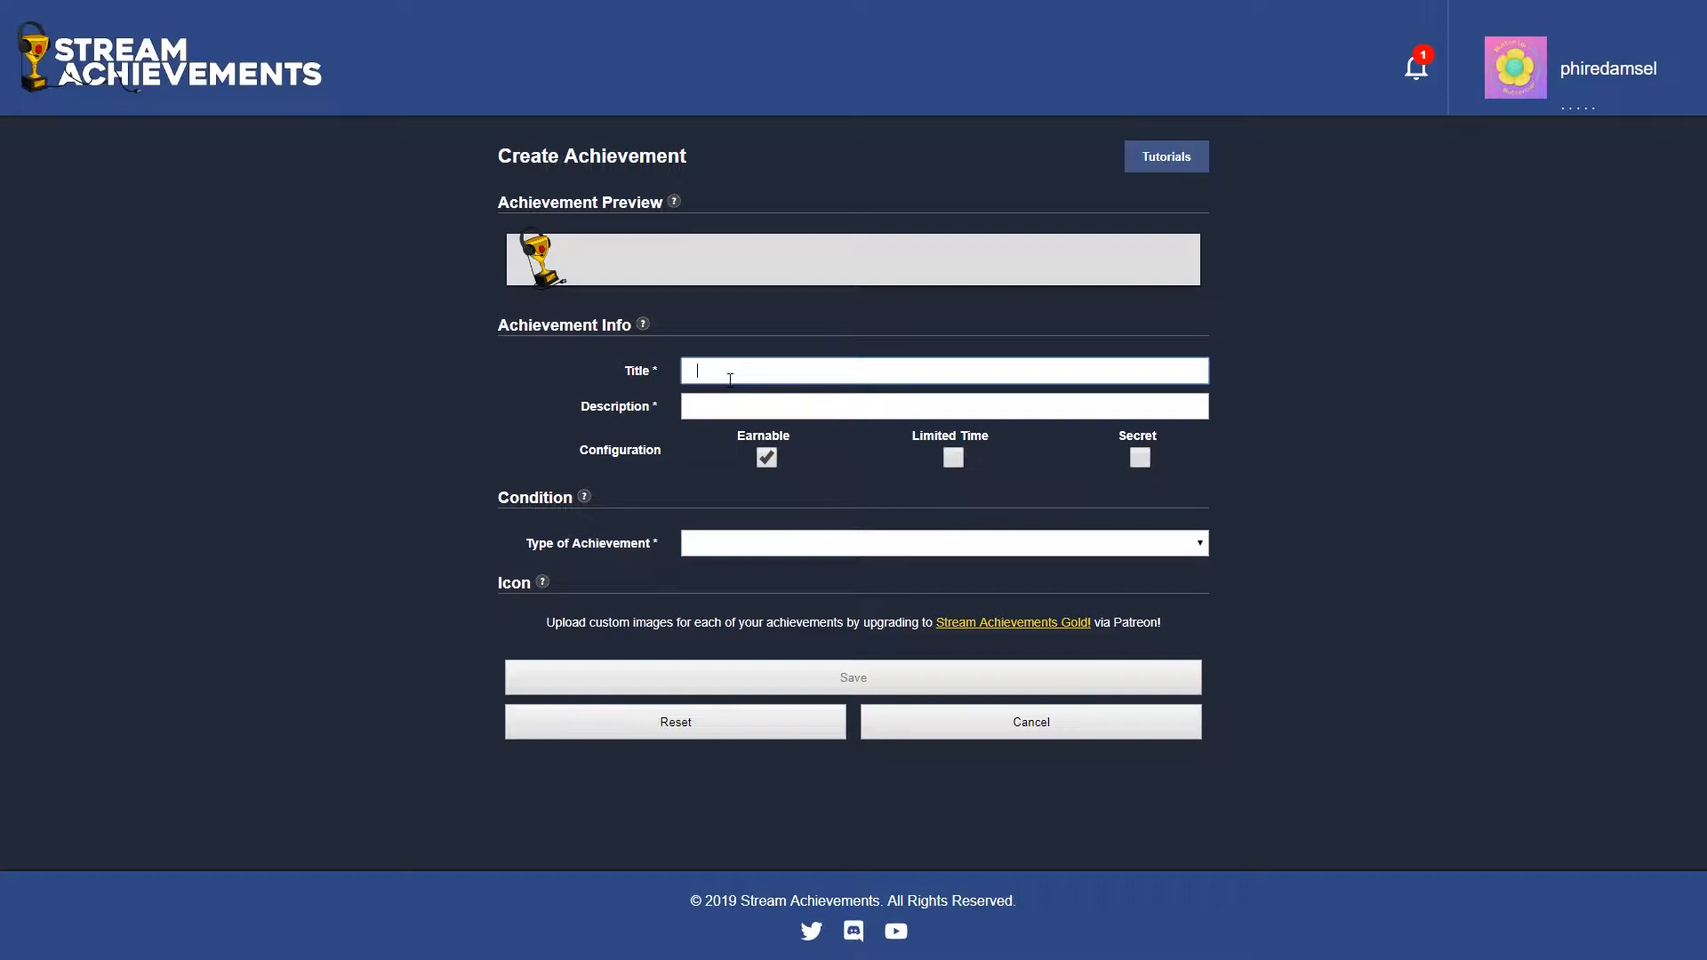
text(Happy Pr)
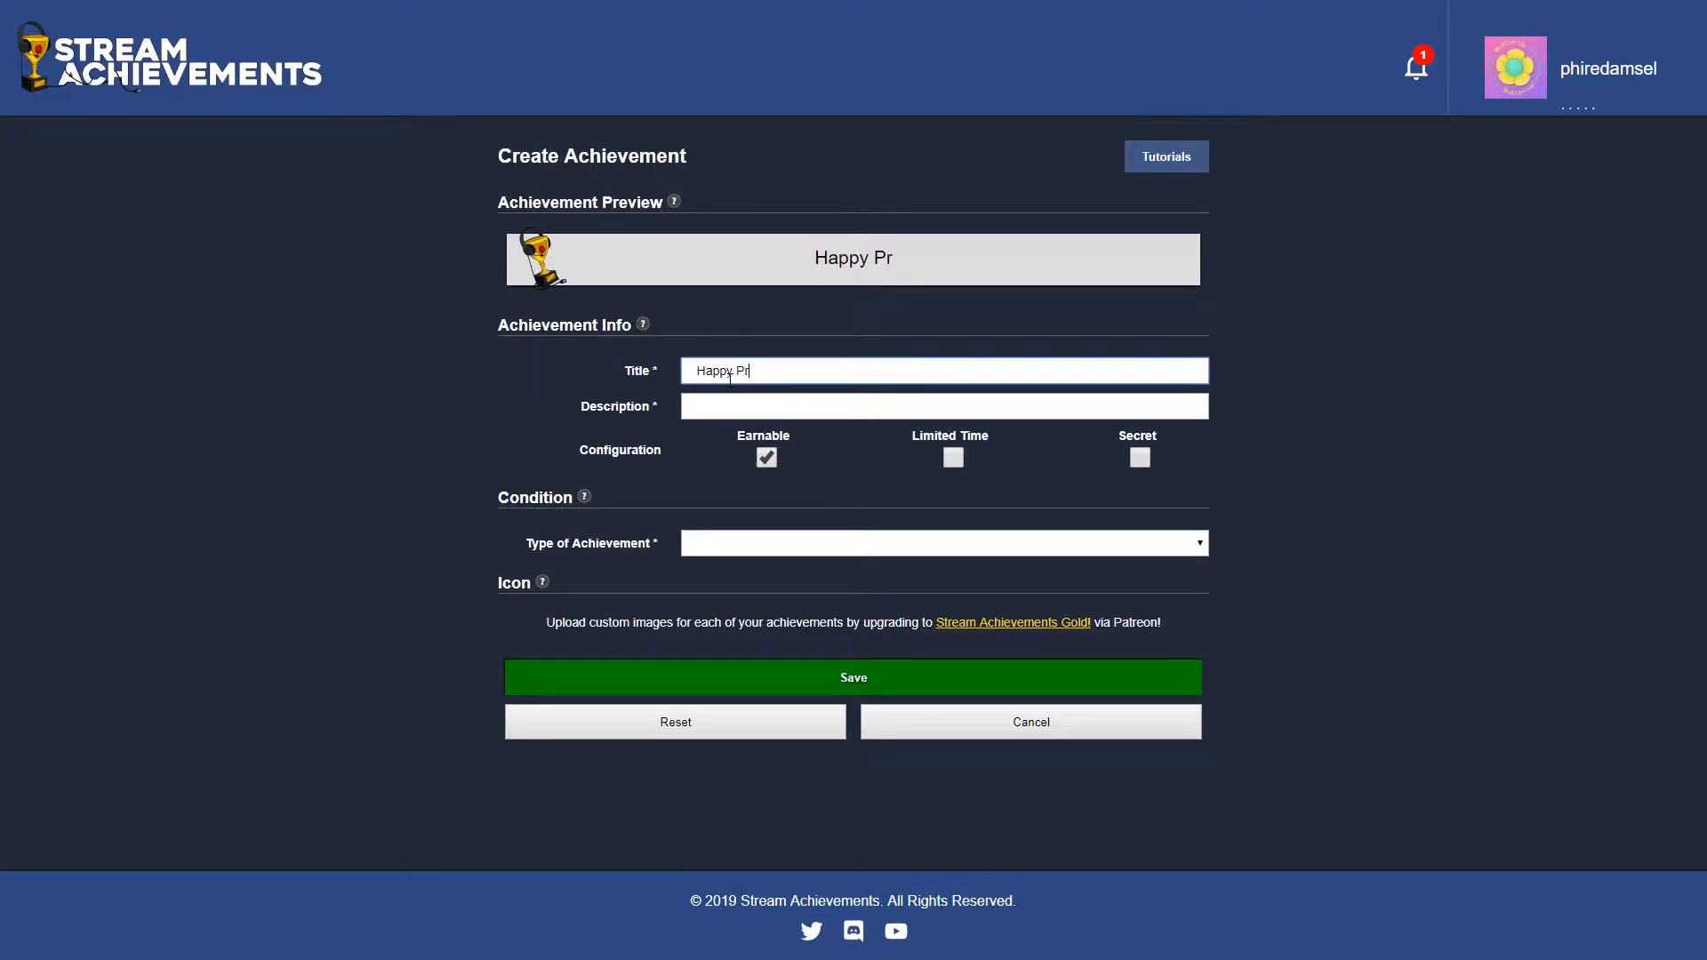
text(esent)
Describe the achievement as "You have gifted a sub"
key(Tab)
text(Y)
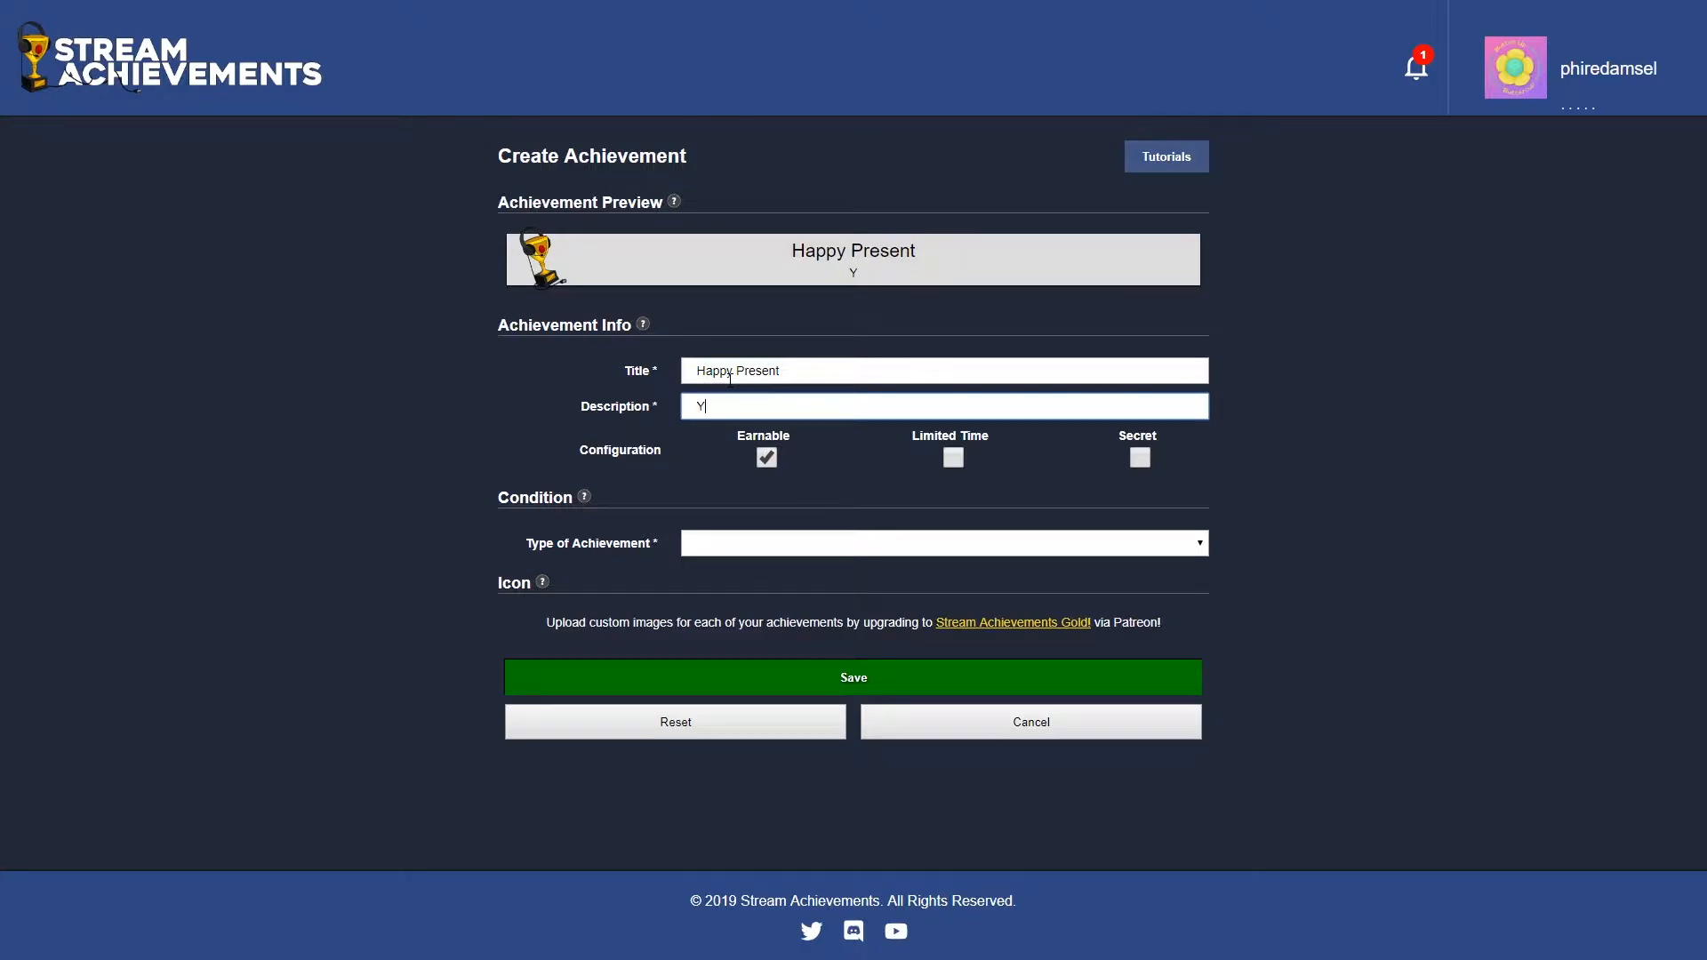
text(ou have gifted a sub)
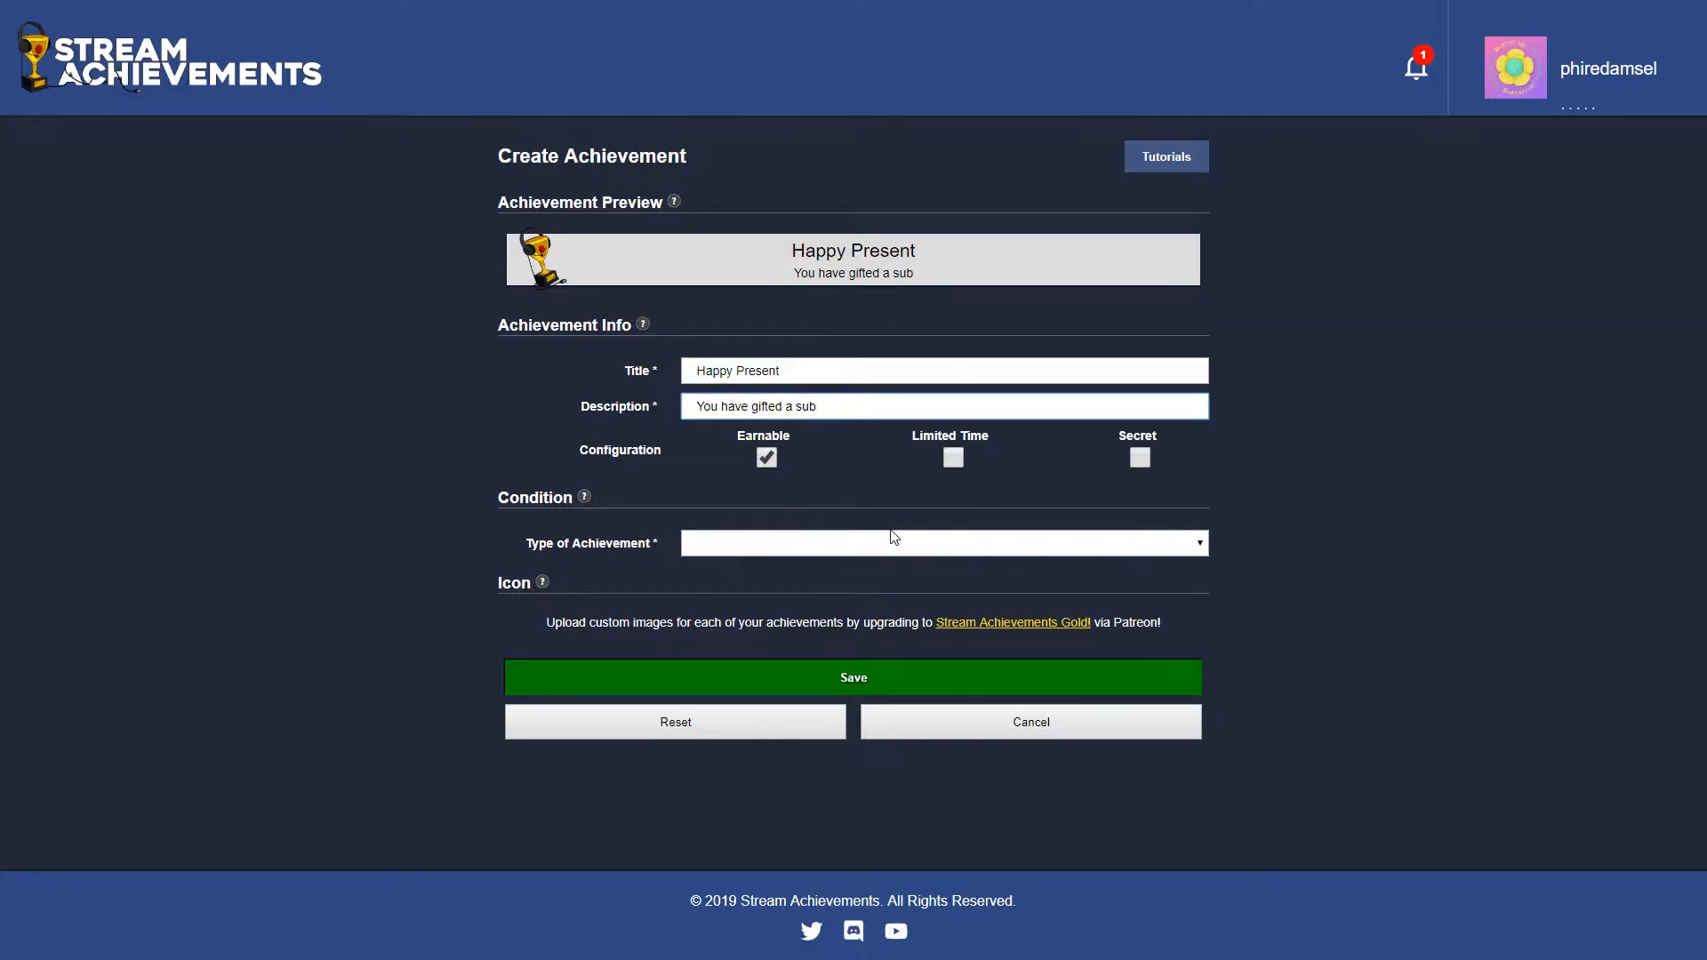
Set the achievement's type to Gifted Sub with 1 gifted sub and save it
click(869, 549)
click(819, 543)
click(744, 610)
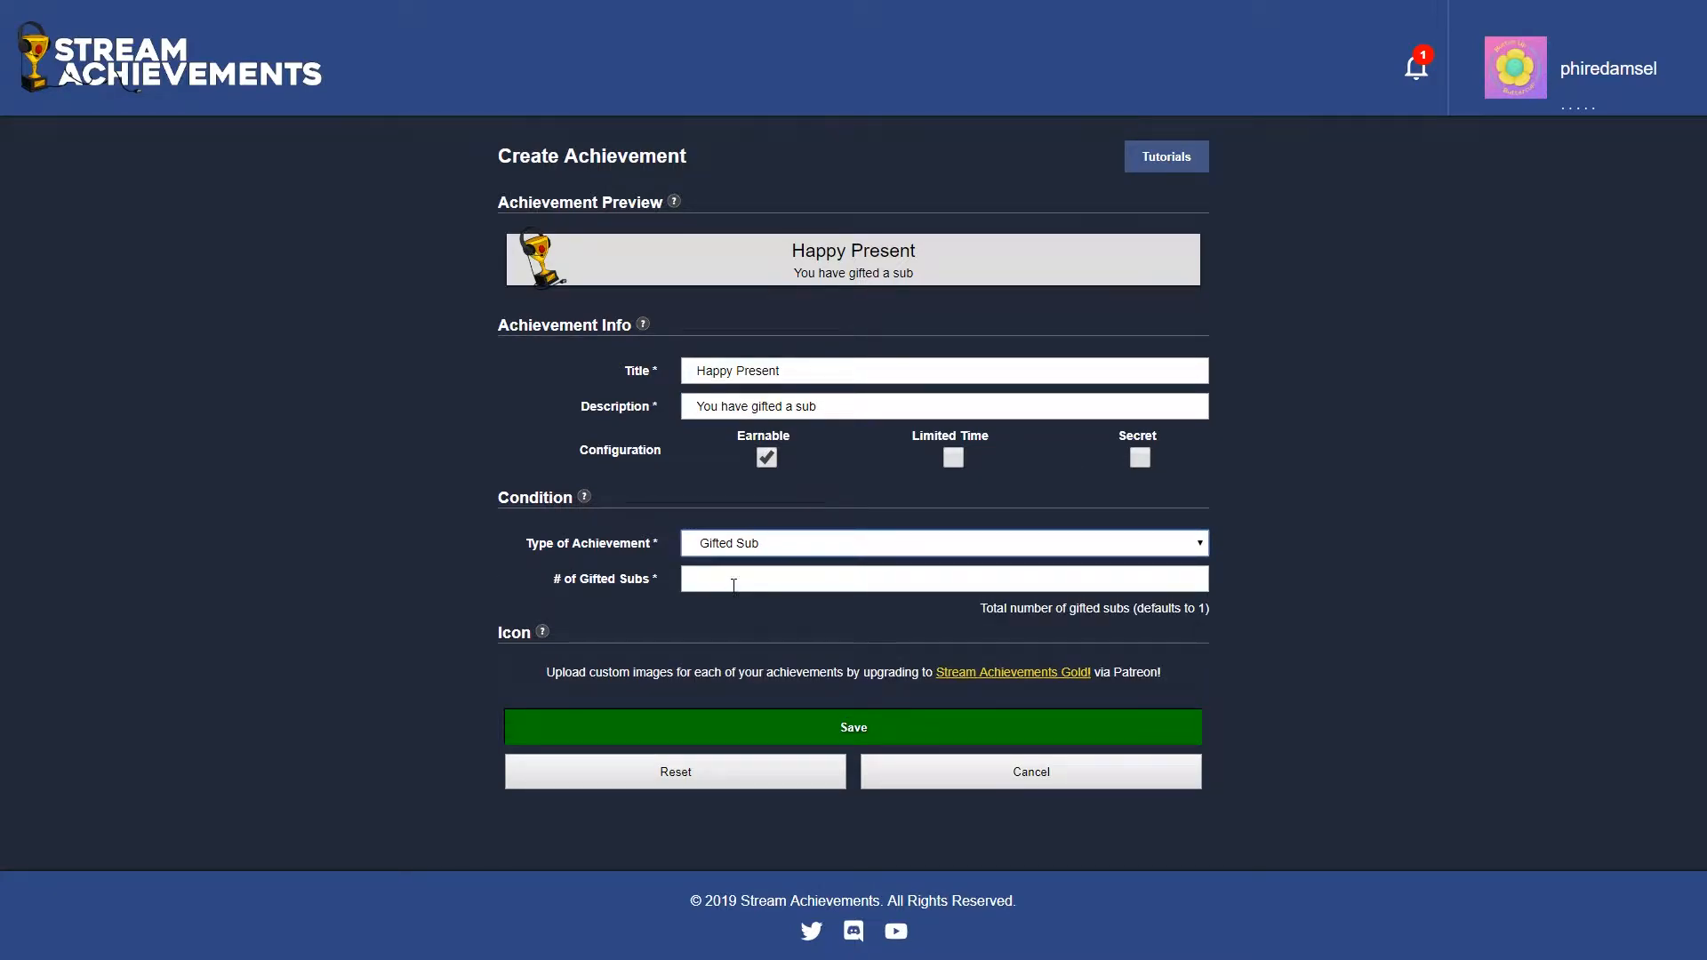
click(715, 582)
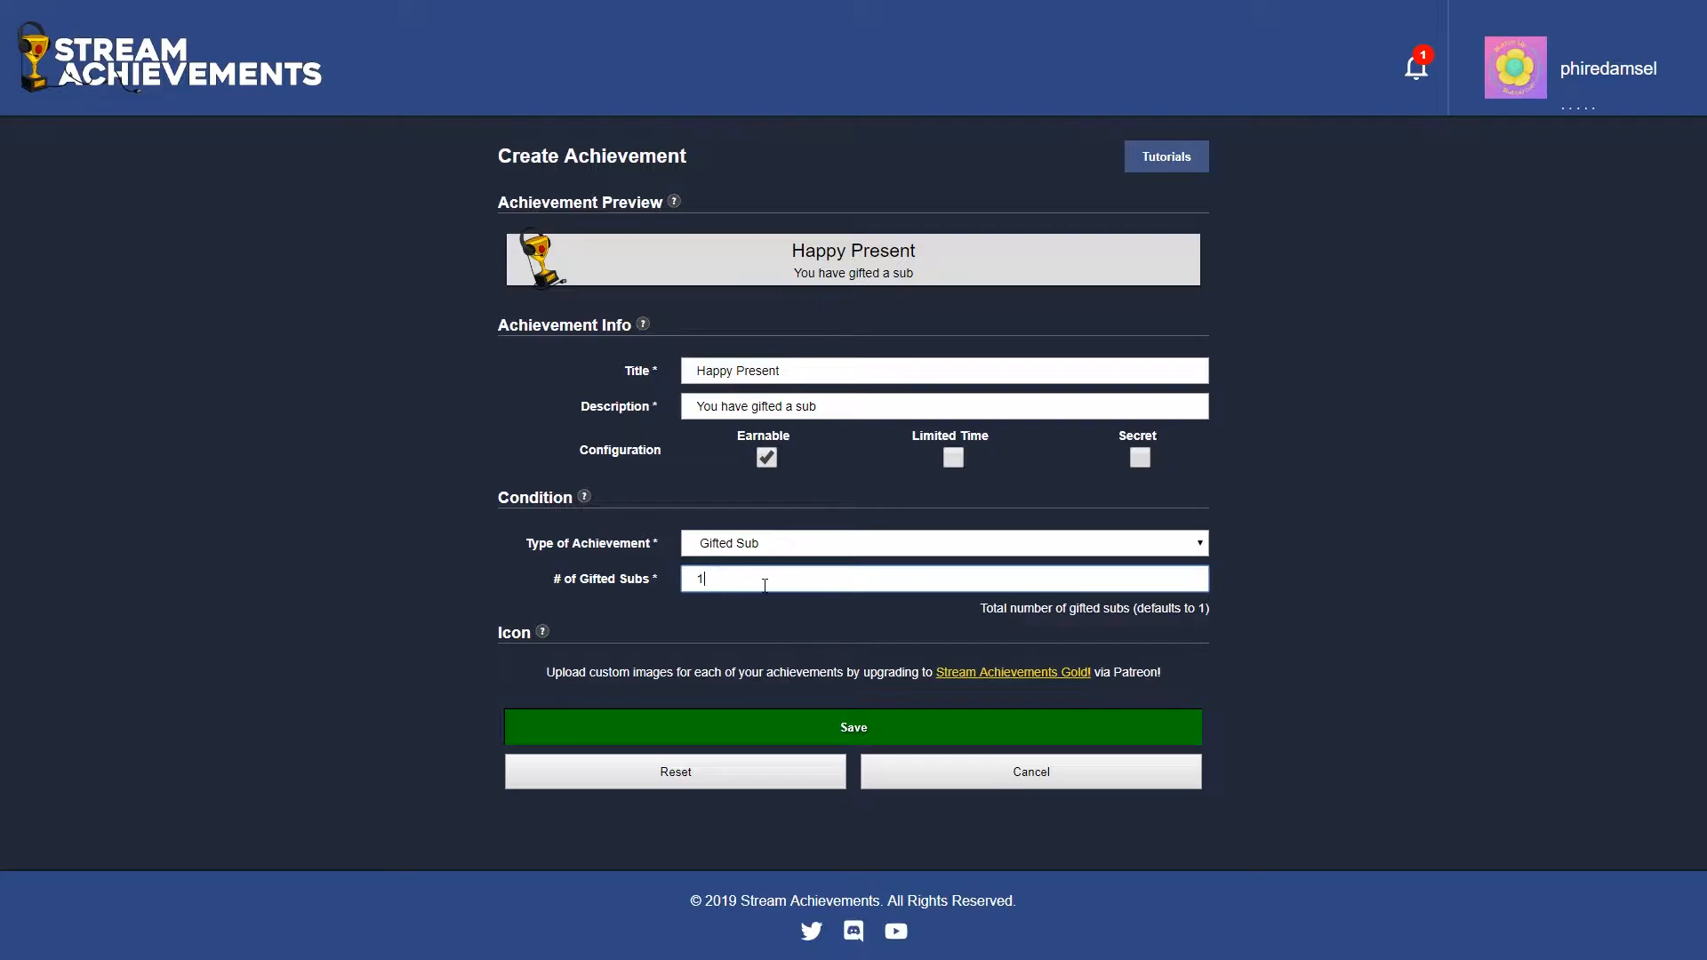
click(862, 733)
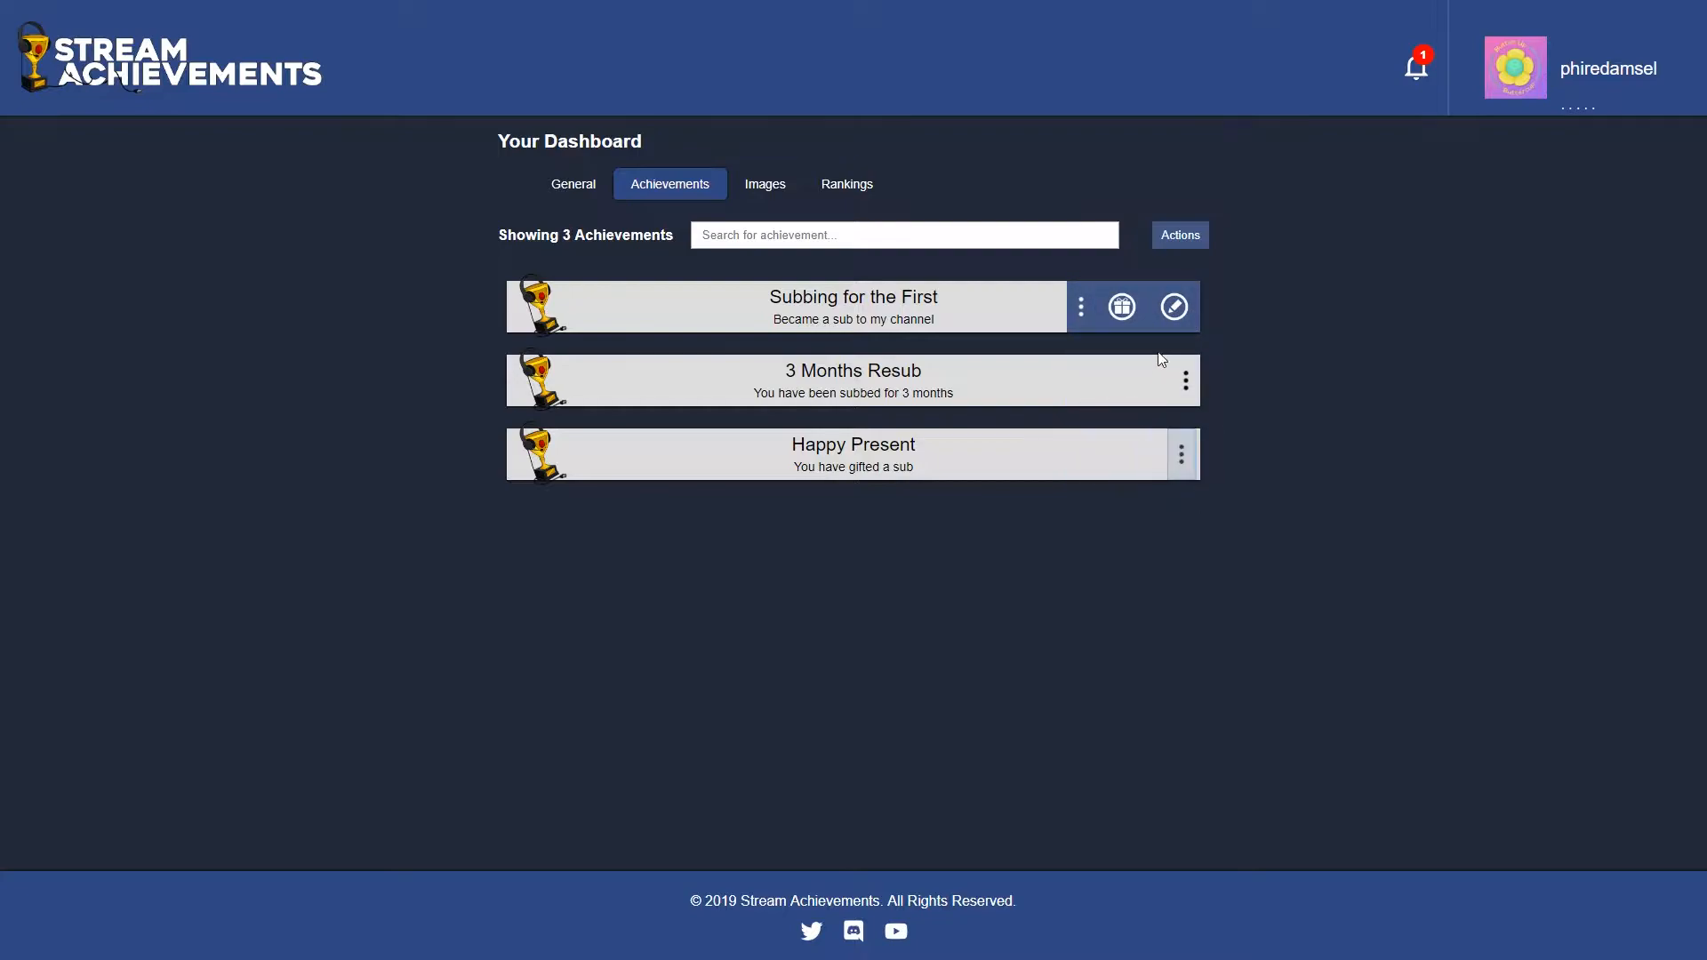
Open "Subbing for the First" for editing, look over its settings and leave without changes
click(1172, 309)
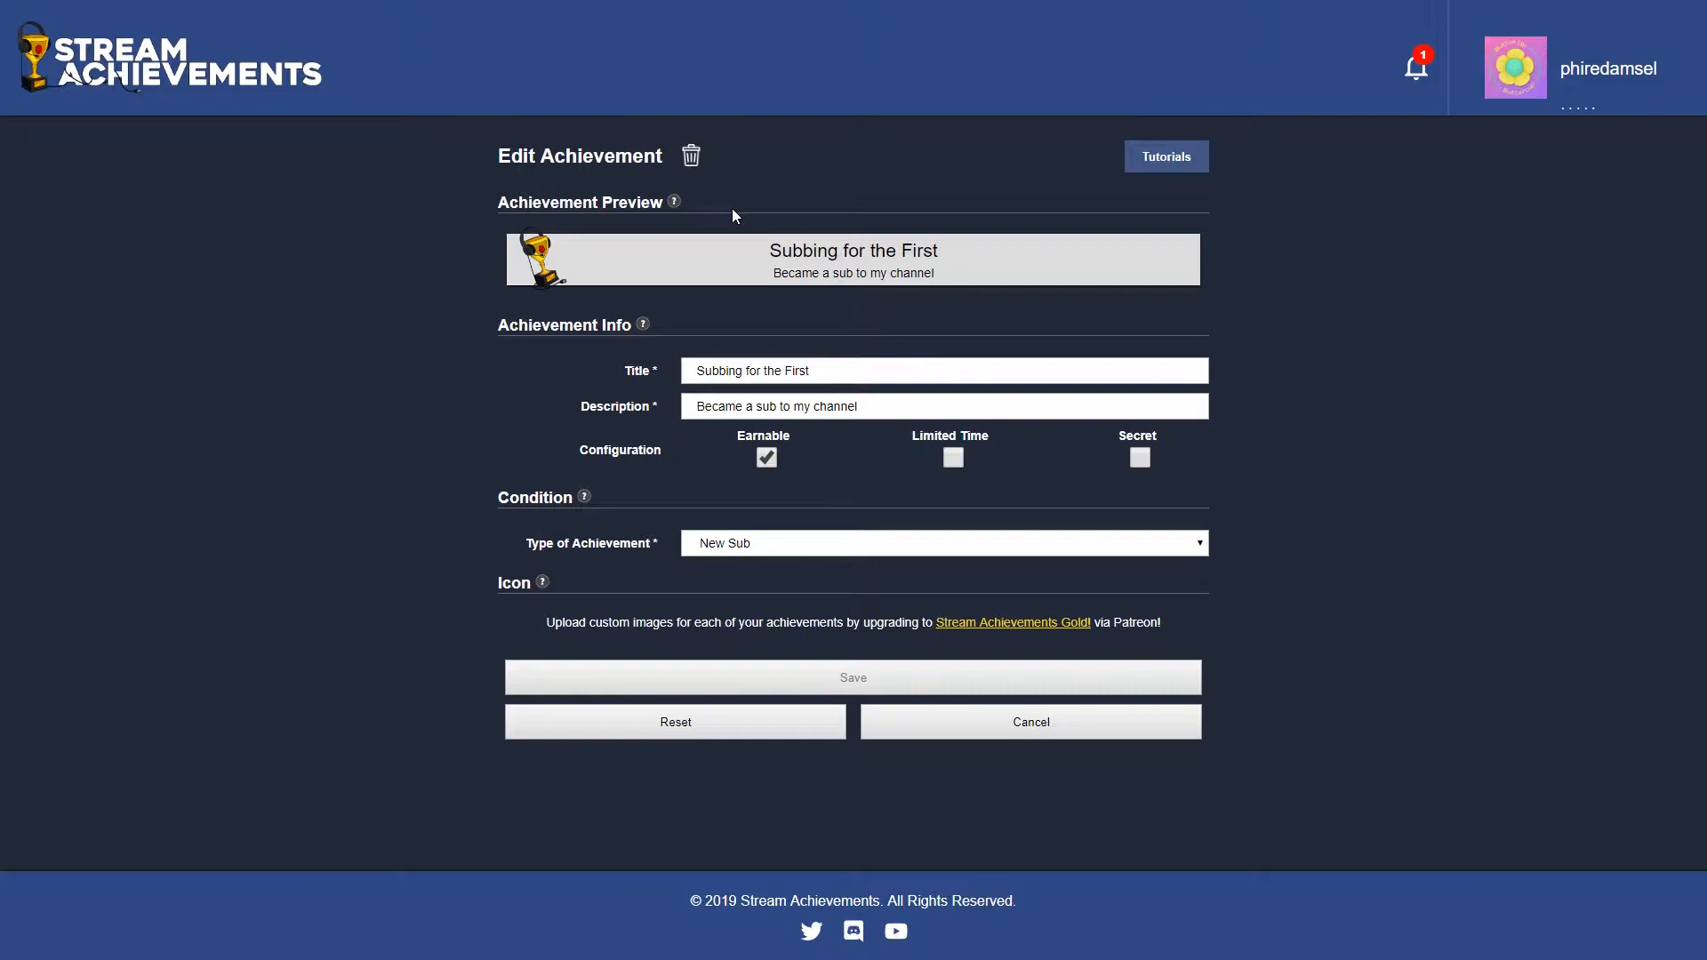
click(959, 720)
Start reordering the achievements, moving "3 Months Resub" to first place and "Happy Present" to second
click(1187, 237)
click(1190, 238)
click(1188, 236)
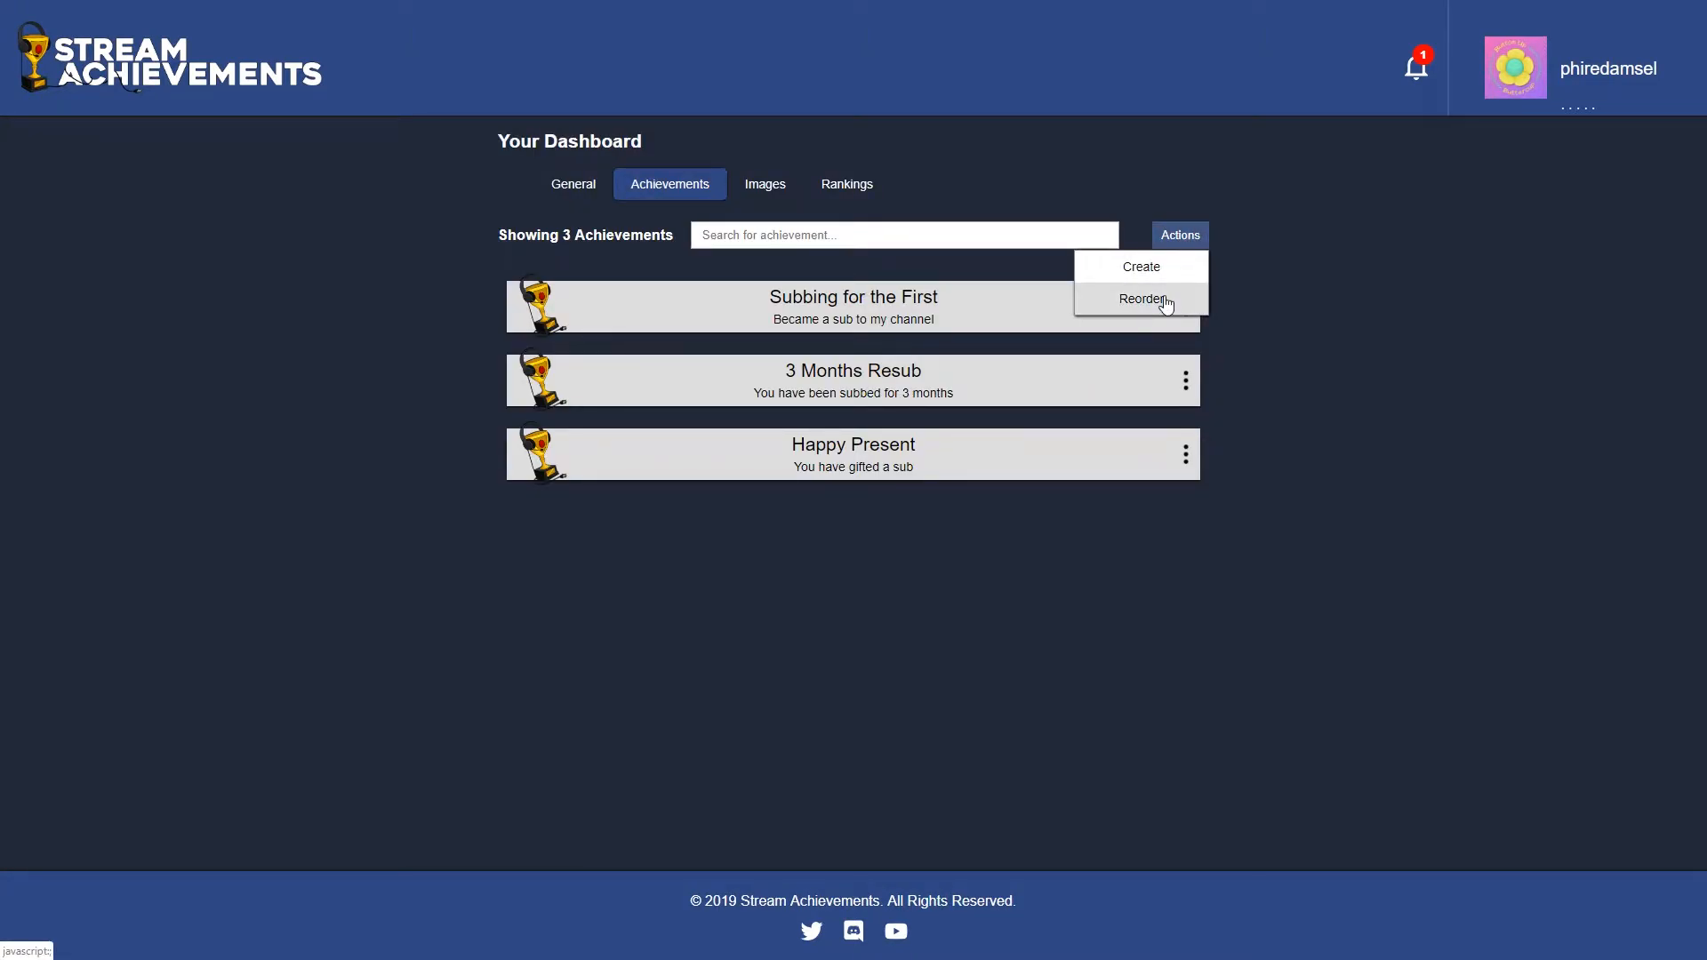
click(1166, 305)
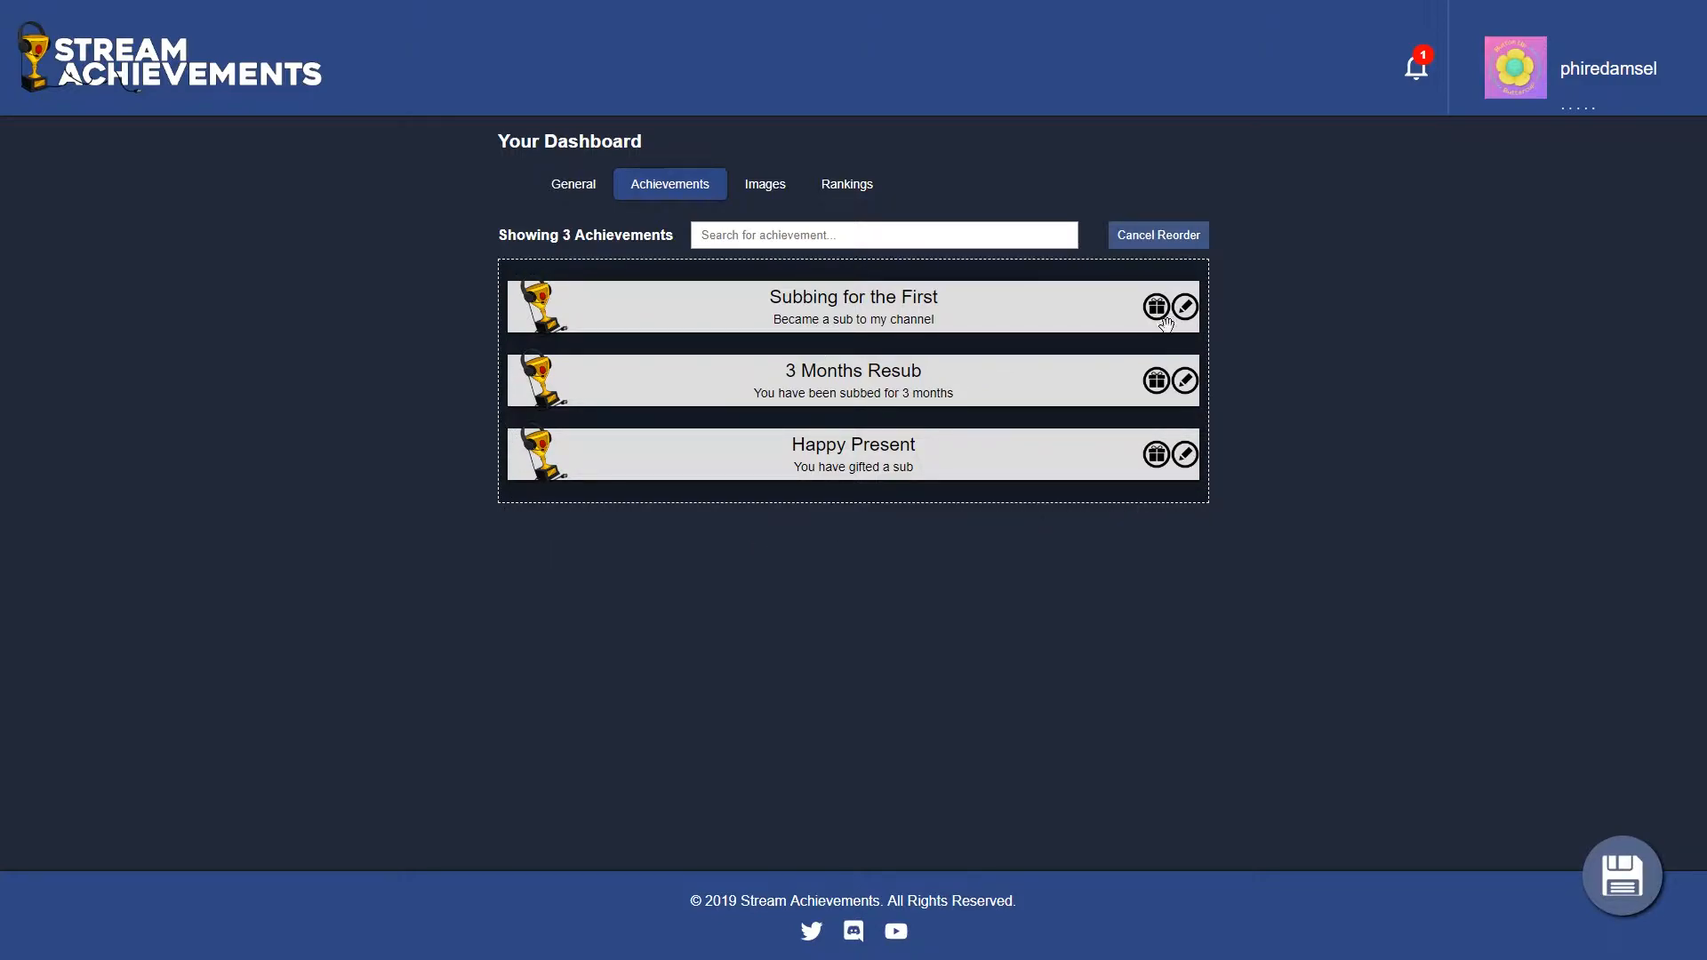
drag(983, 382, 1005, 331)
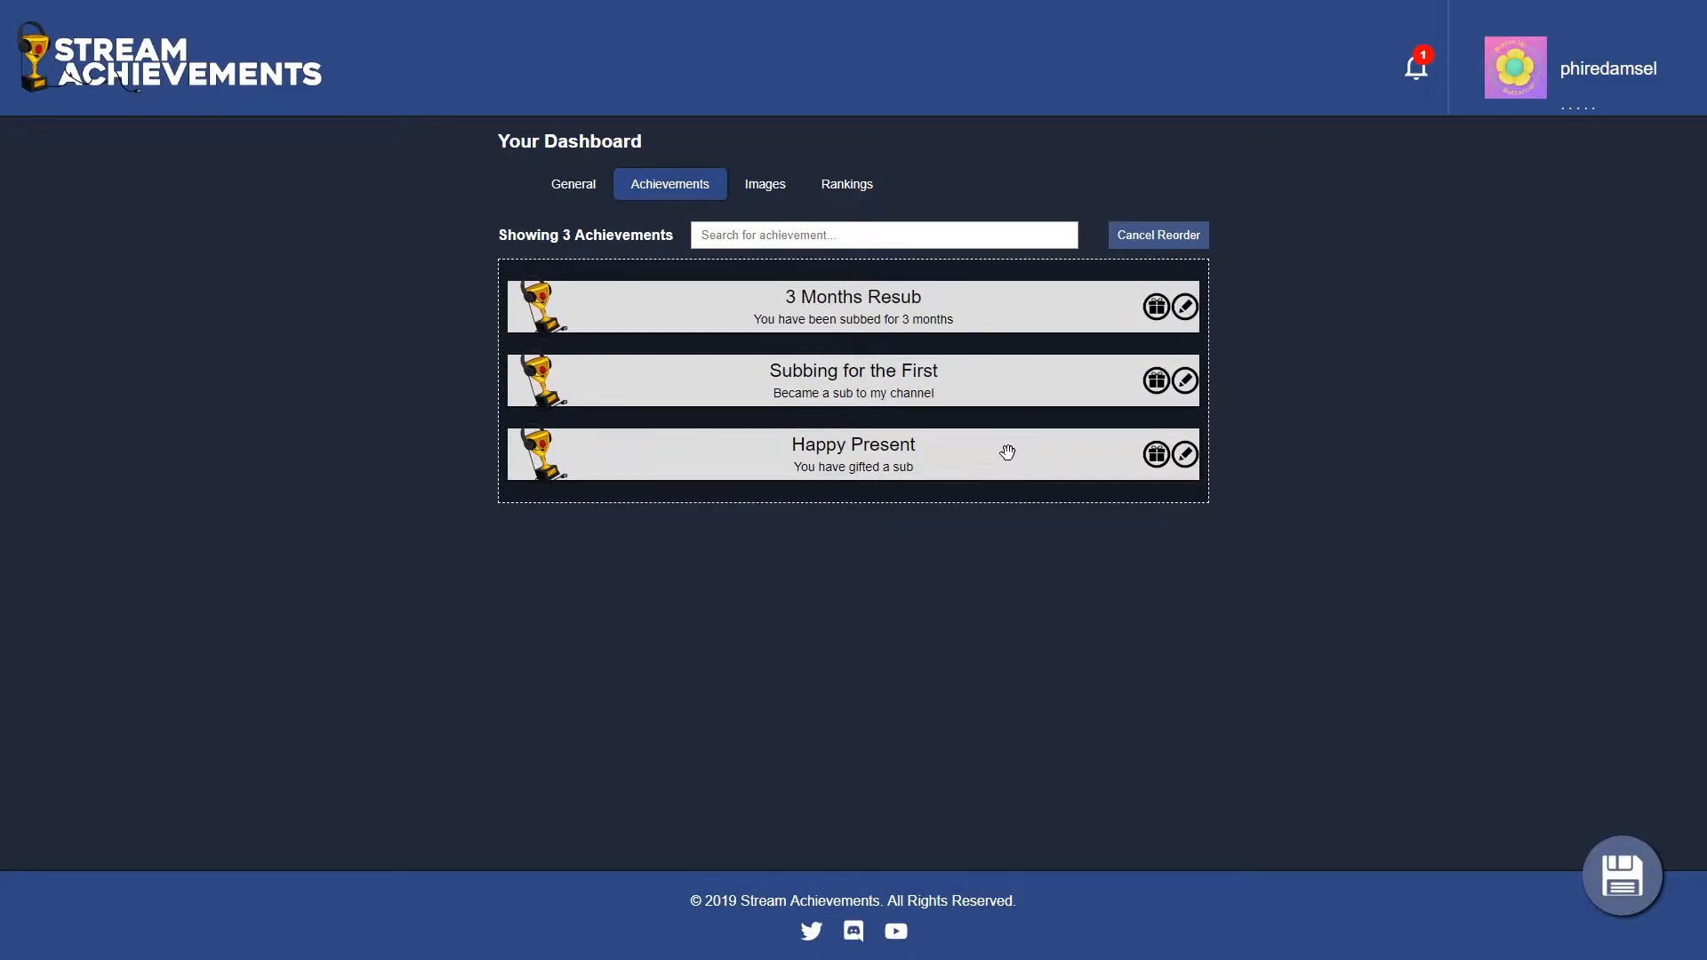
drag(1002, 438, 1138, 366)
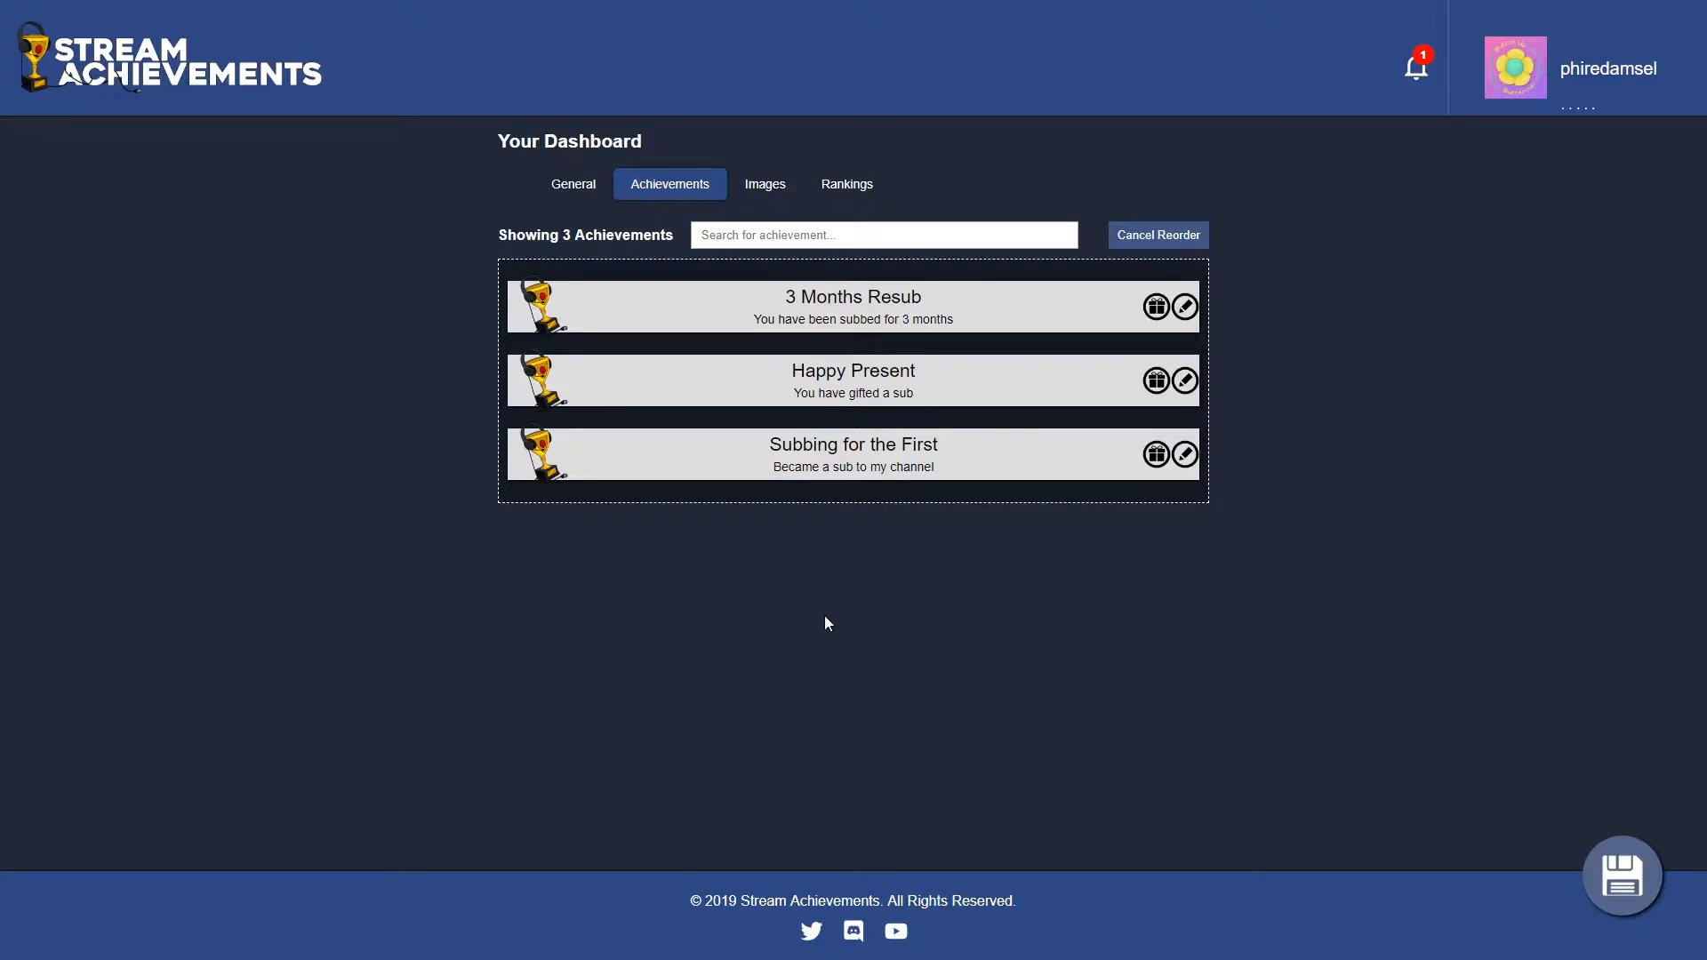
Rearrange the achievements as "Subbing for the First", "3 Months Resub", "Happy Present" and save the order
drag(949, 377, 964, 453)
drag(968, 320, 948, 352)
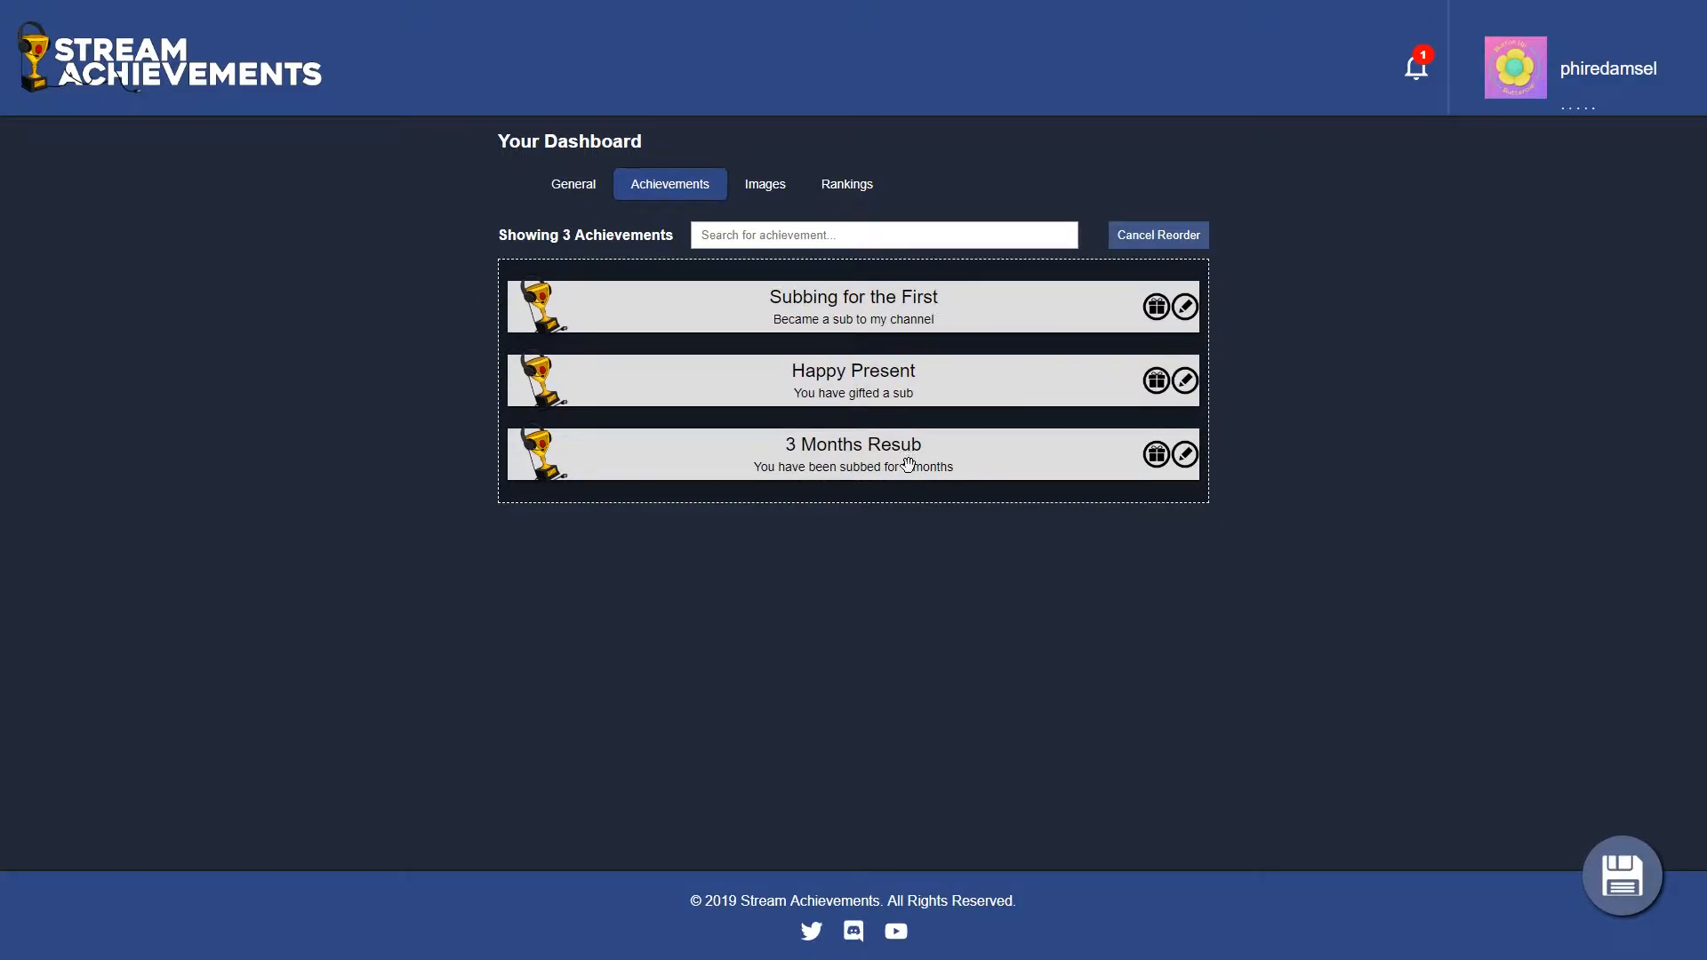
drag(888, 462, 934, 408)
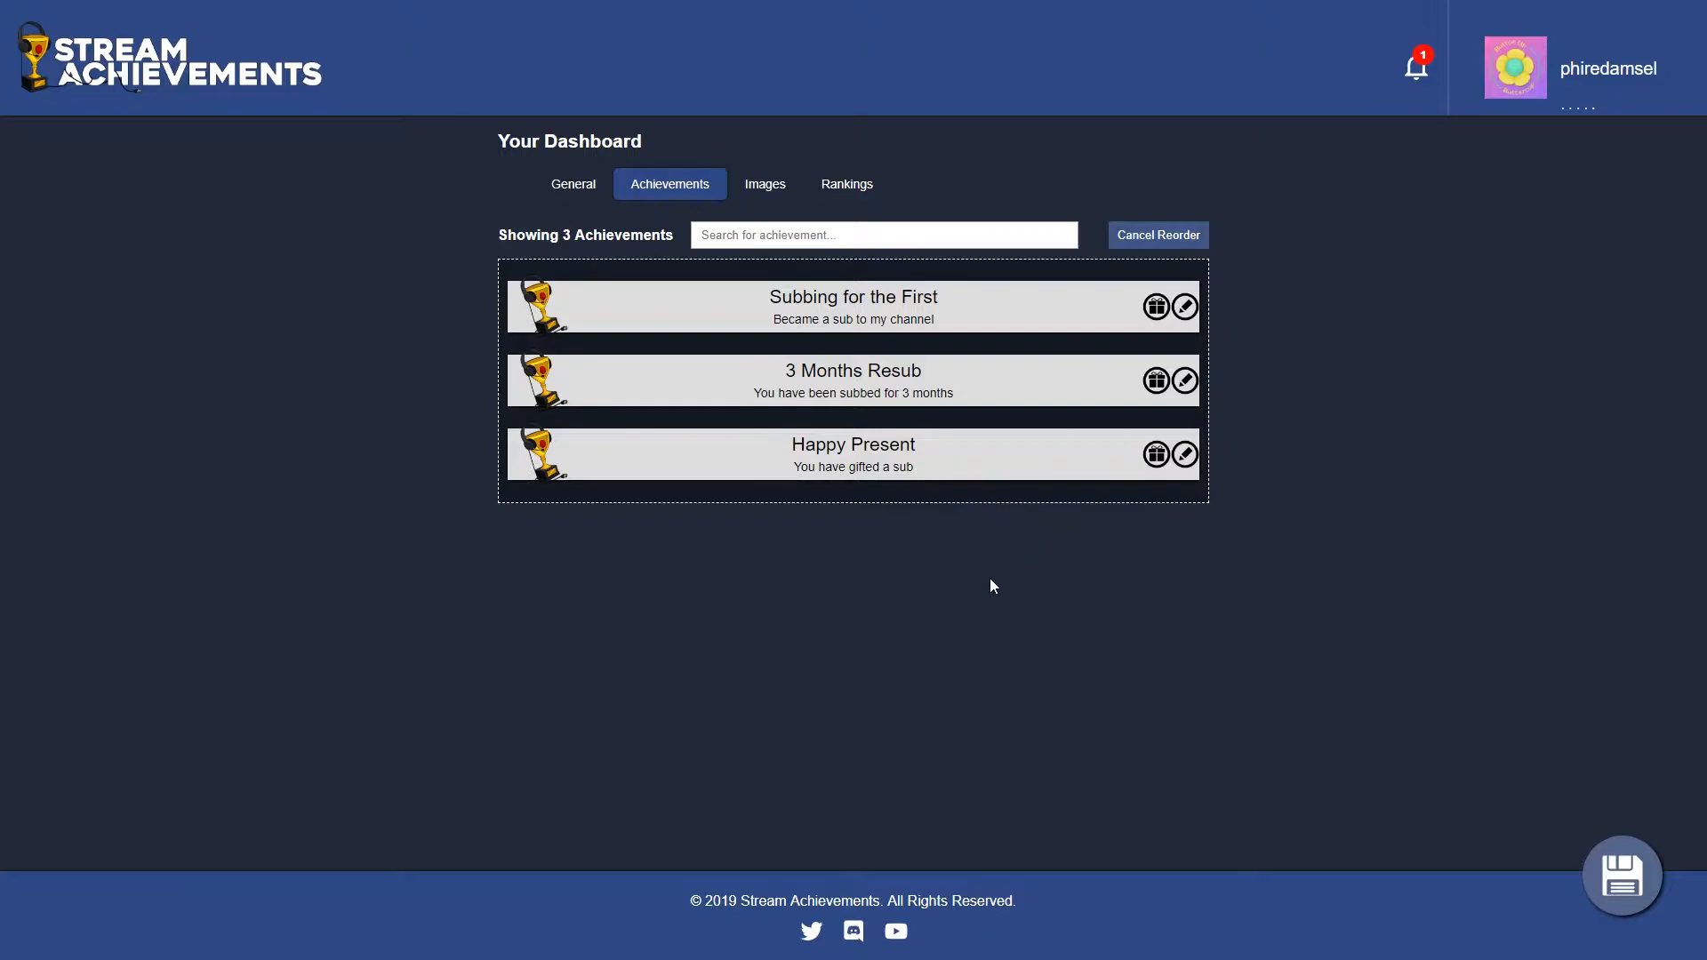
click(1632, 896)
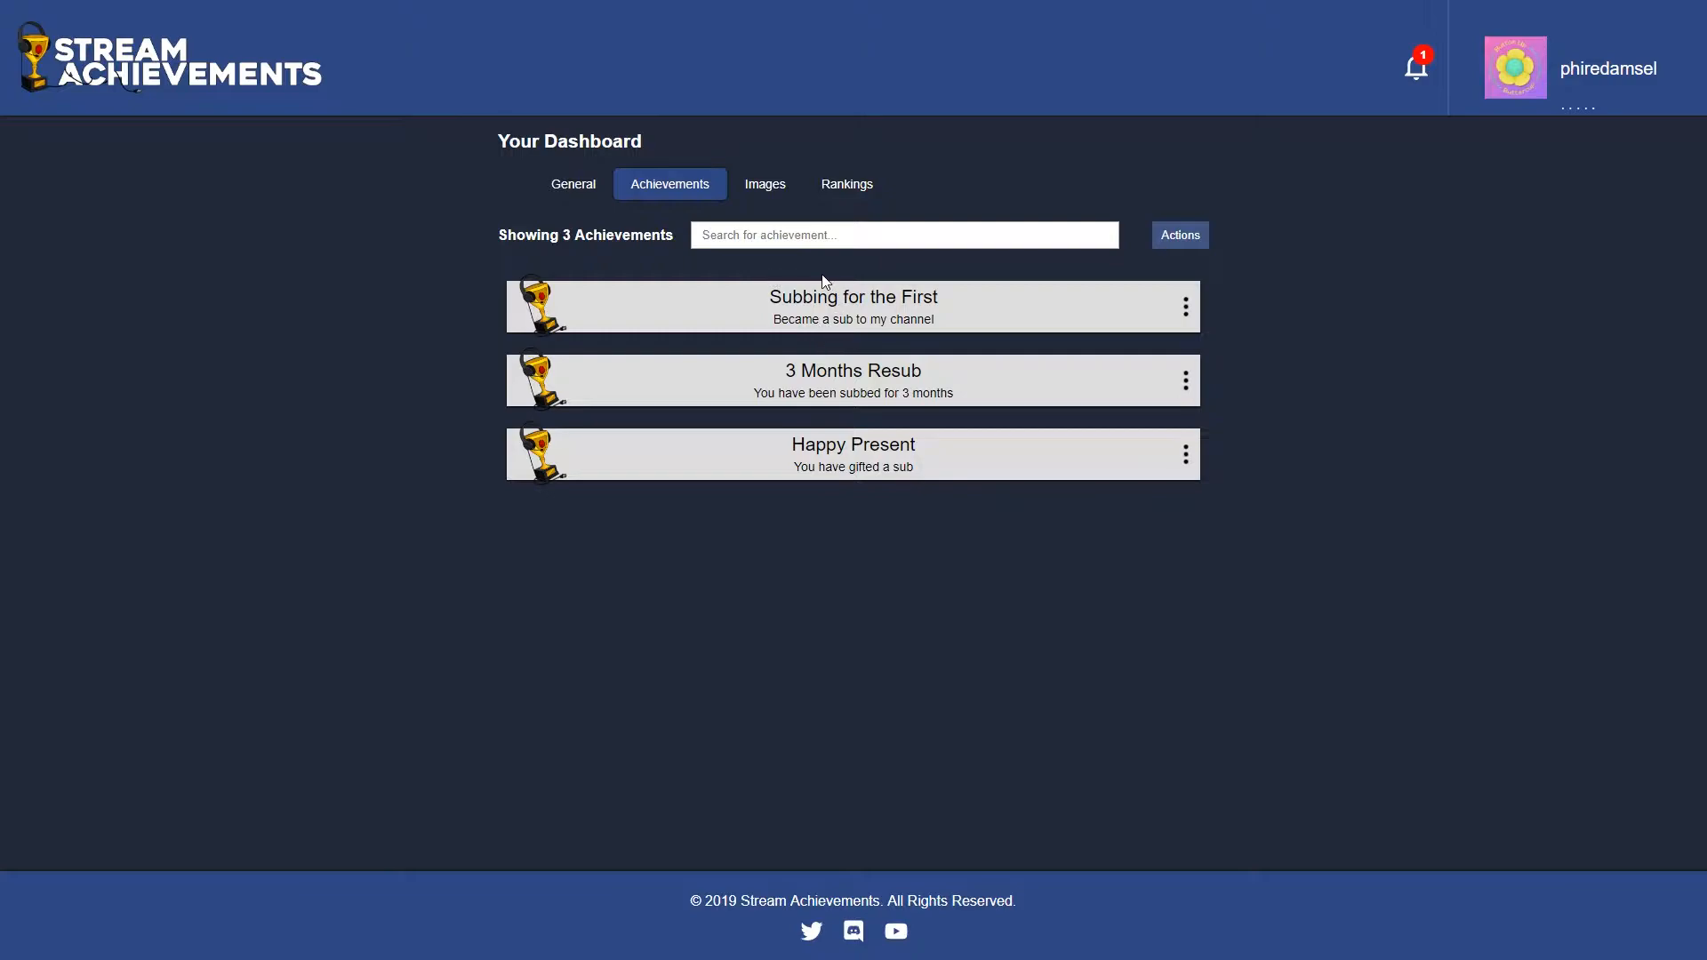
Look over the dashboard's Images and Rankings sections
click(786, 199)
drag(1008, 245, 732, 249)
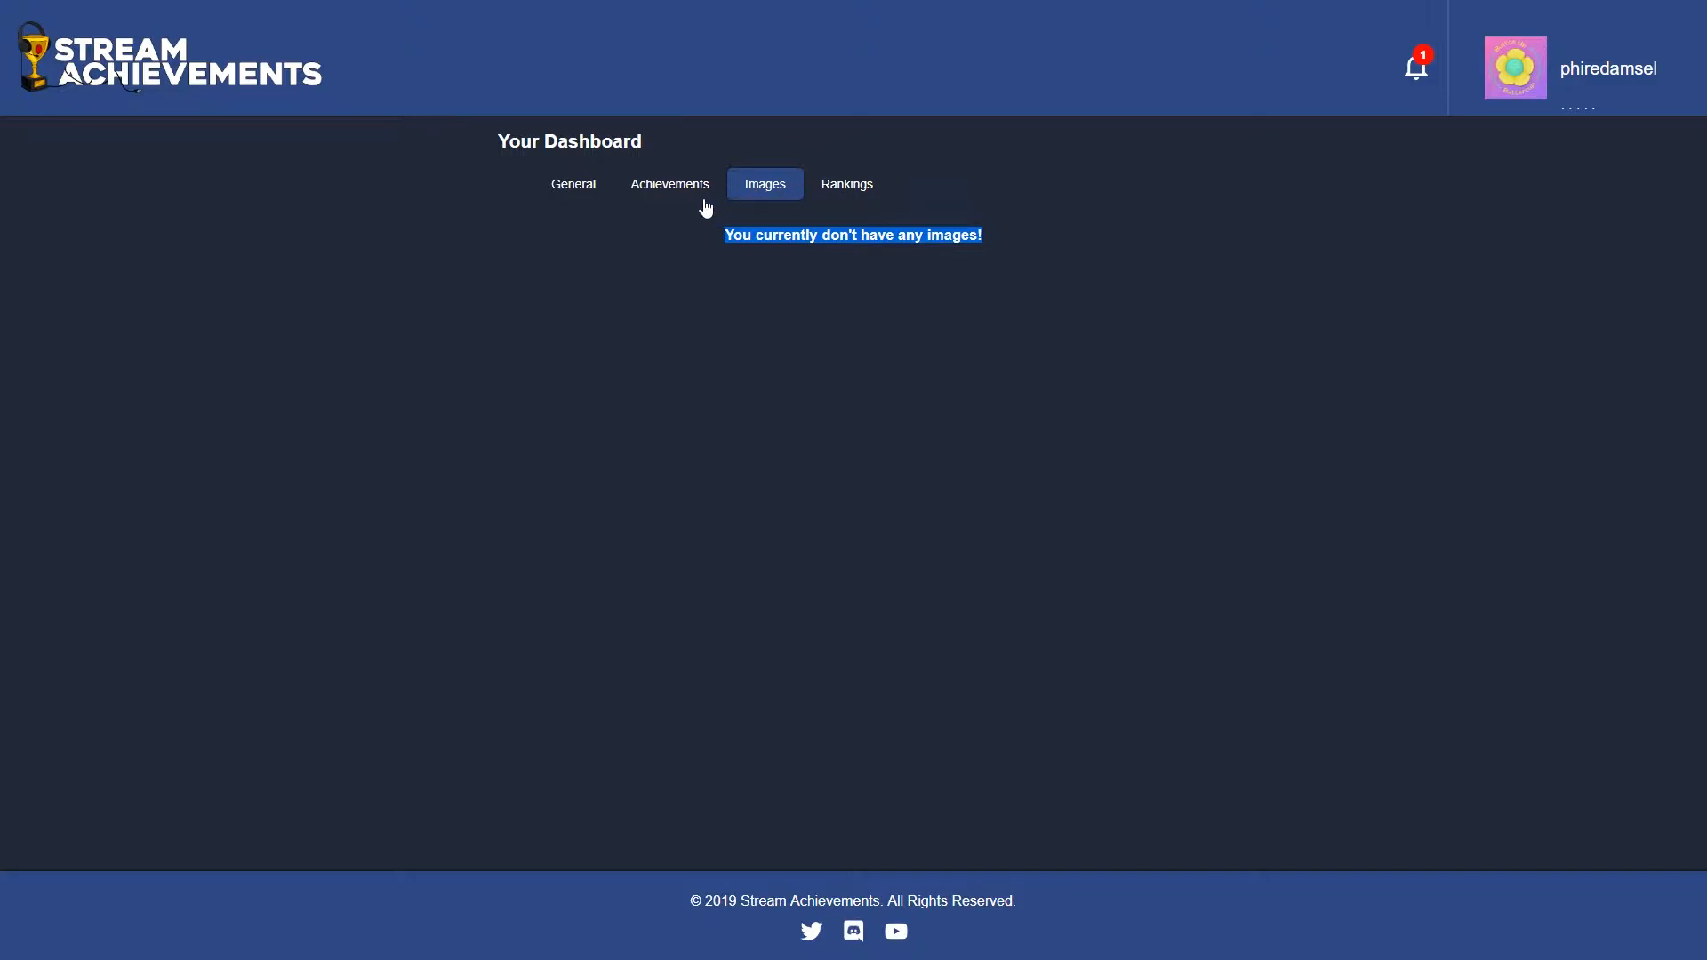
click(856, 184)
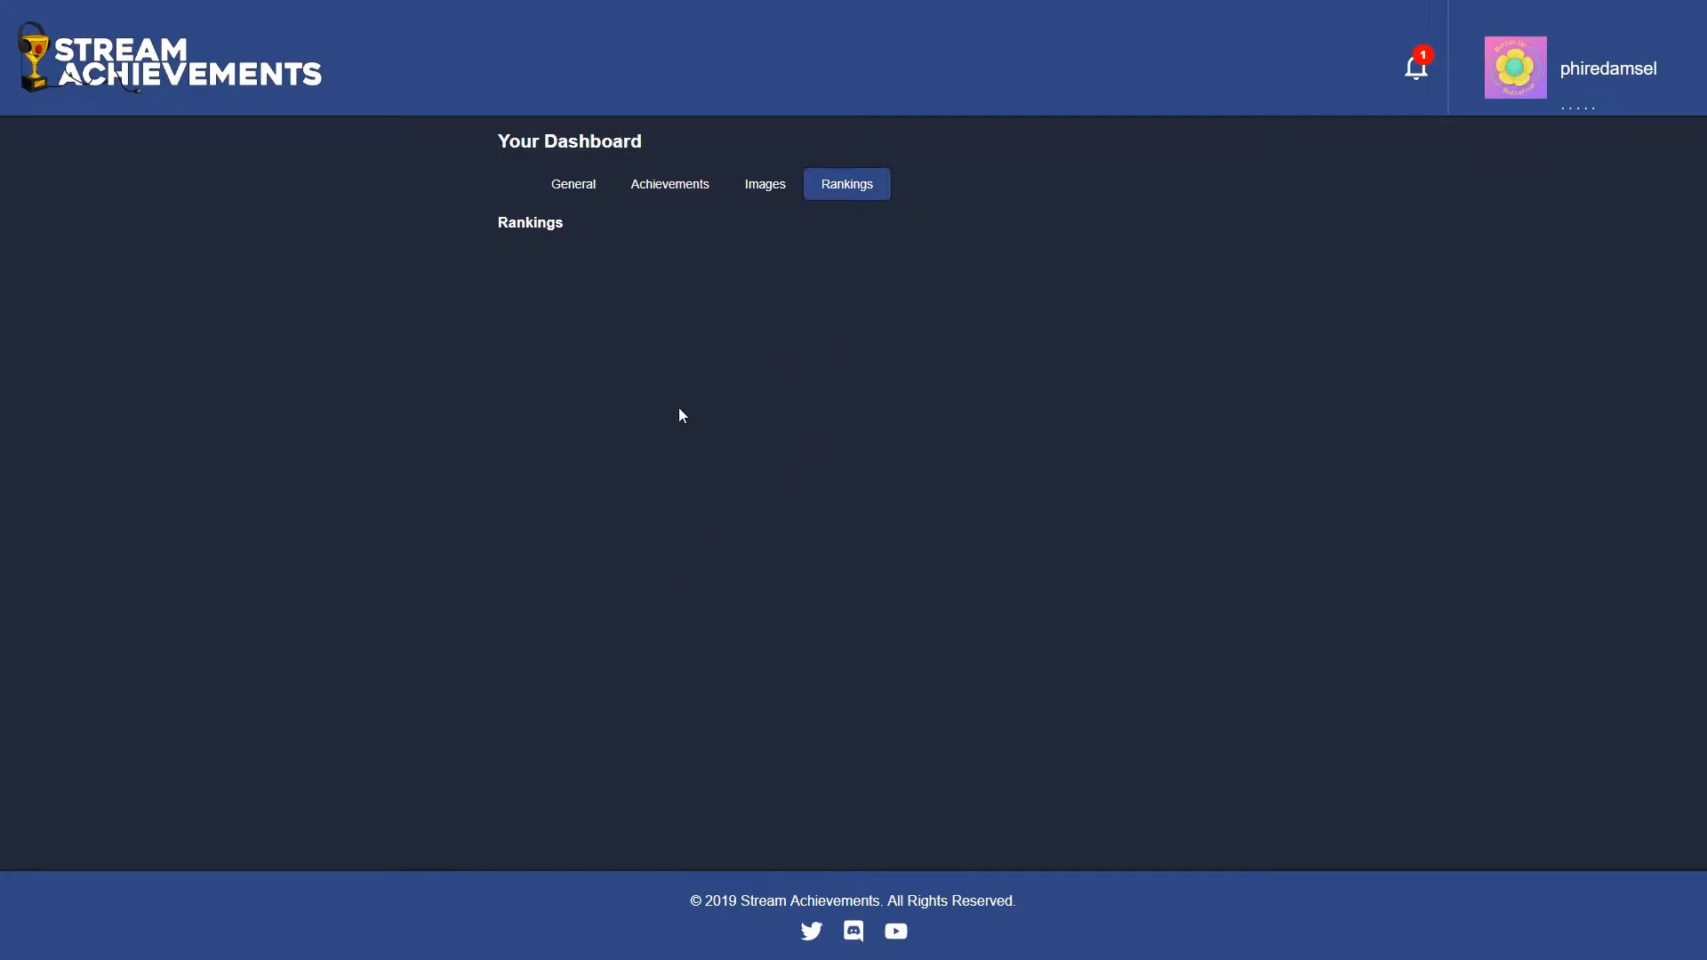
Look at the manual award dialog for the "Subbing for the First" achievement and close it without awarding anyone
click(683, 195)
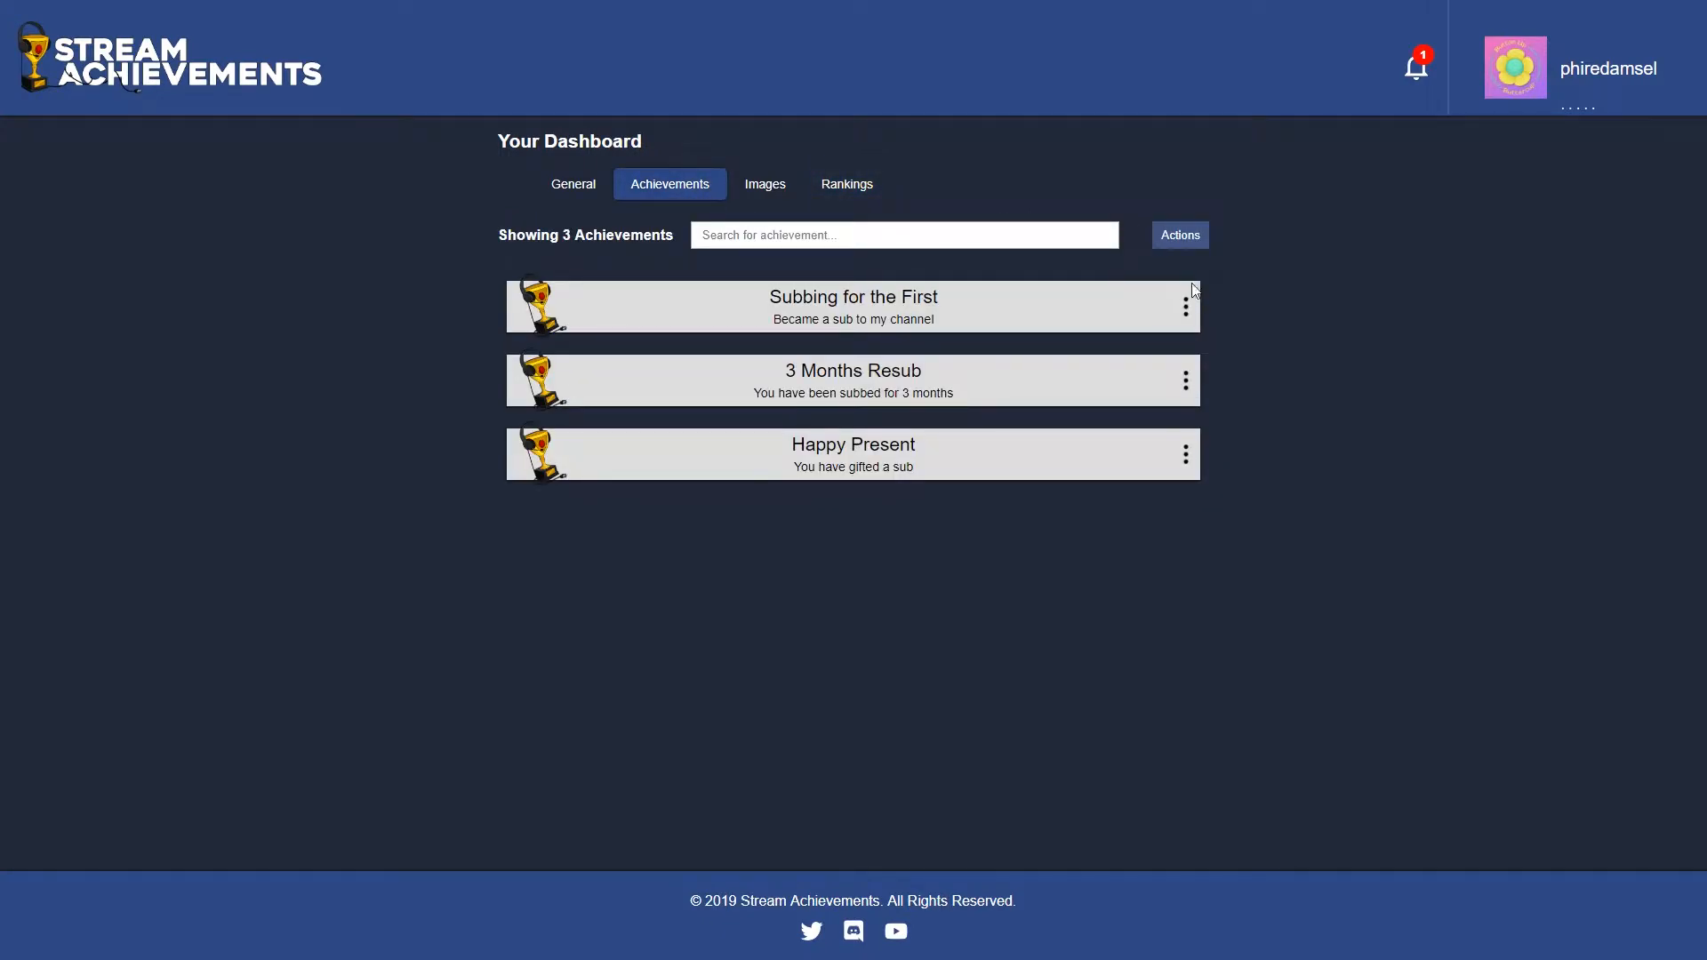
click(1188, 308)
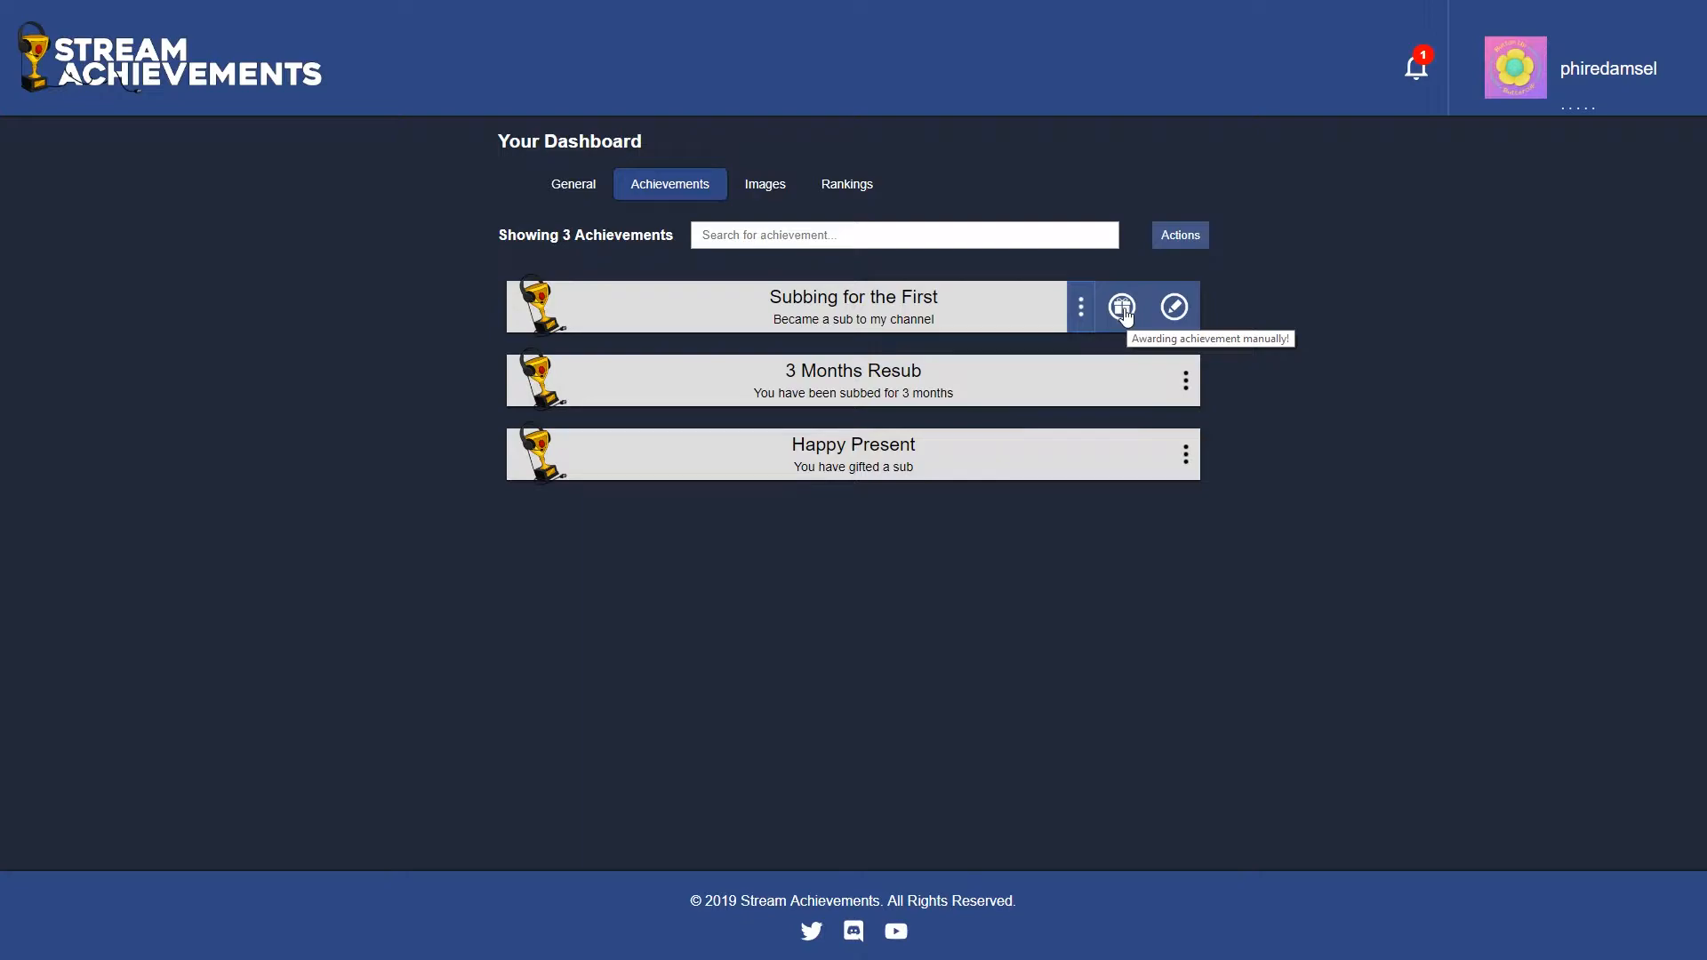
click(1122, 307)
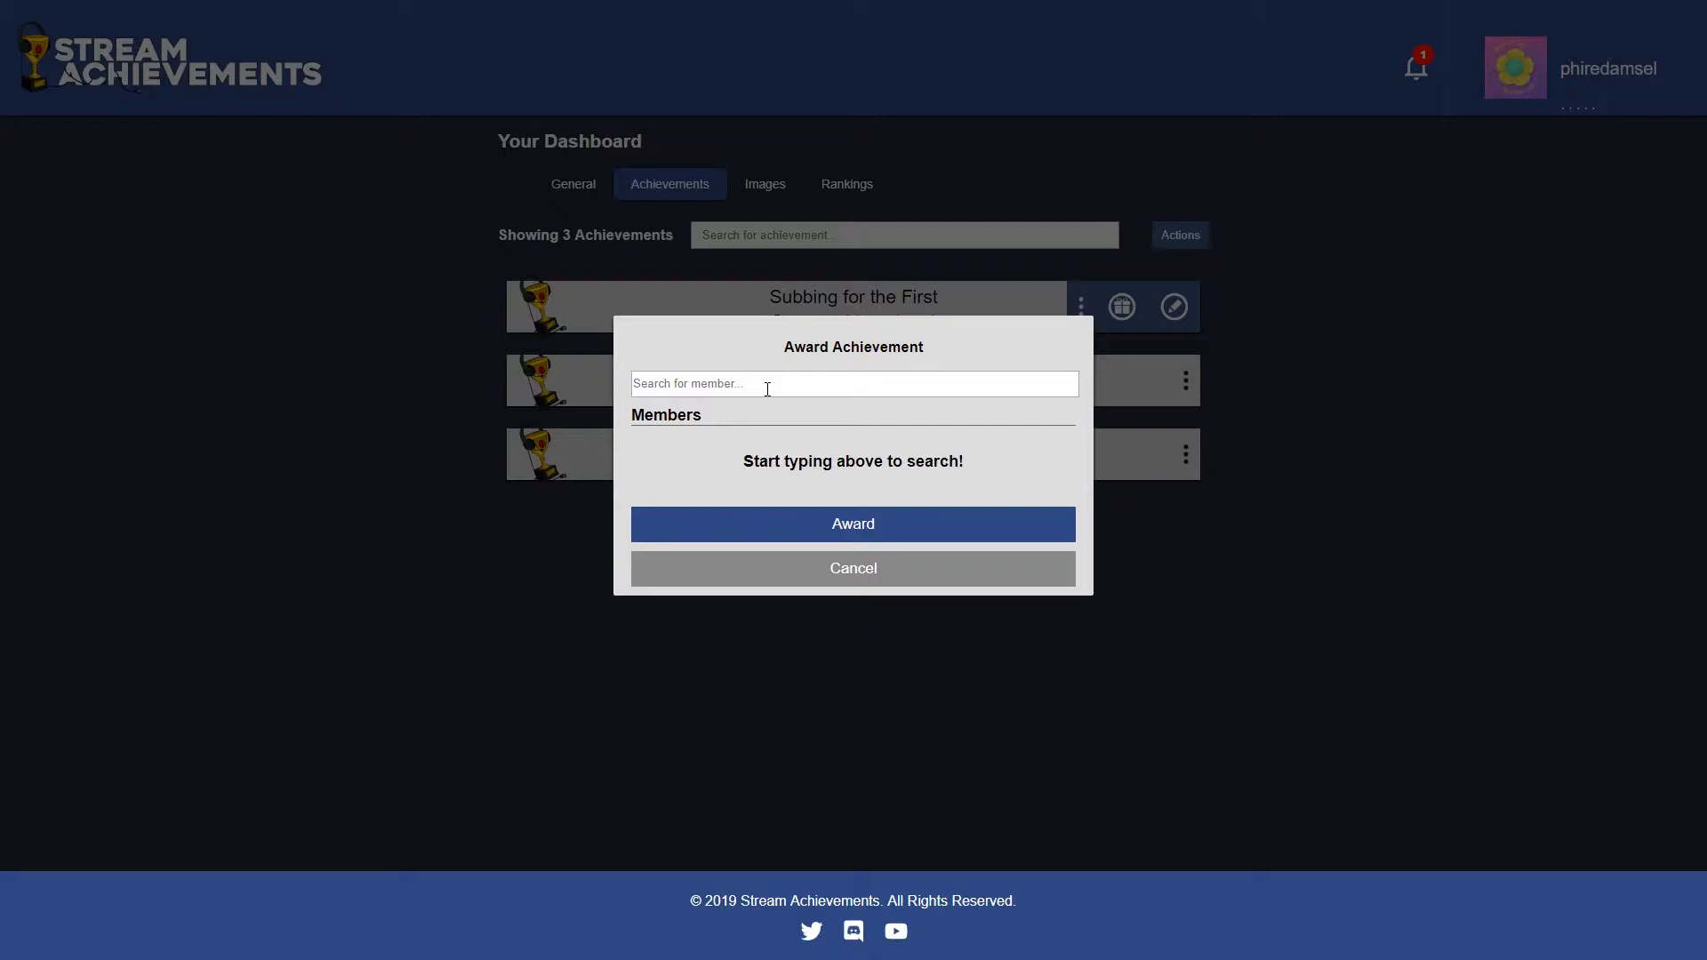
click(903, 560)
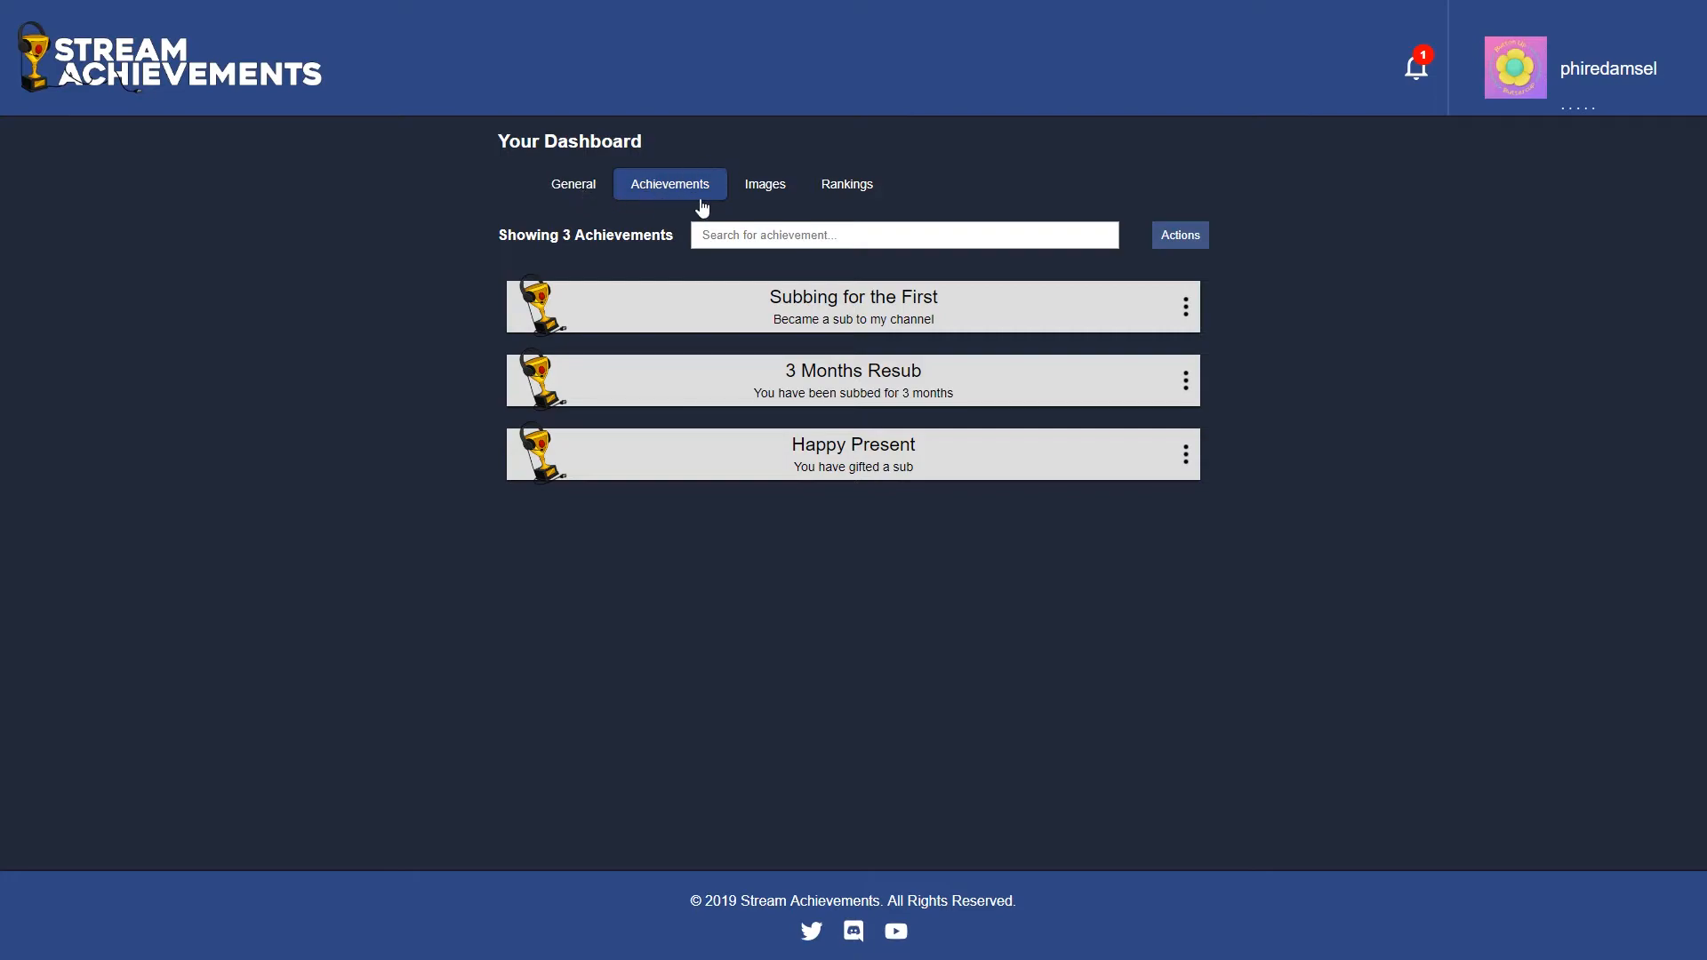
Review the dashboard's general settings, from the basic info and channel customization through the alert configuration
click(580, 185)
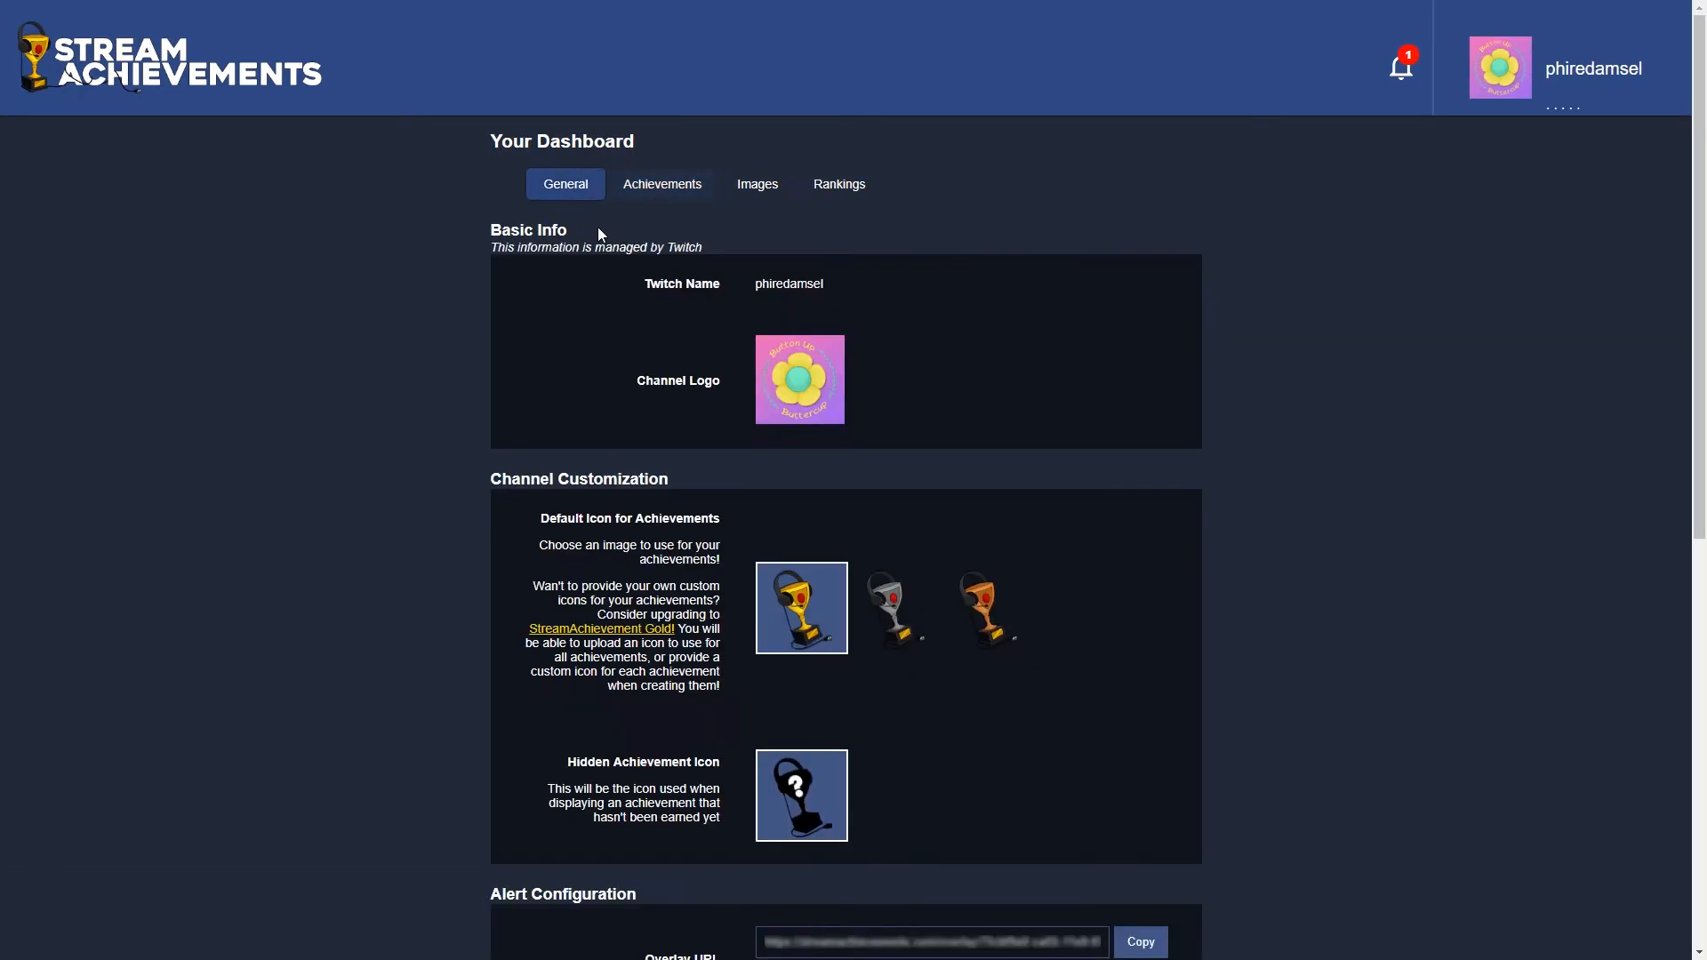
scroll(524, 435, down, 2)
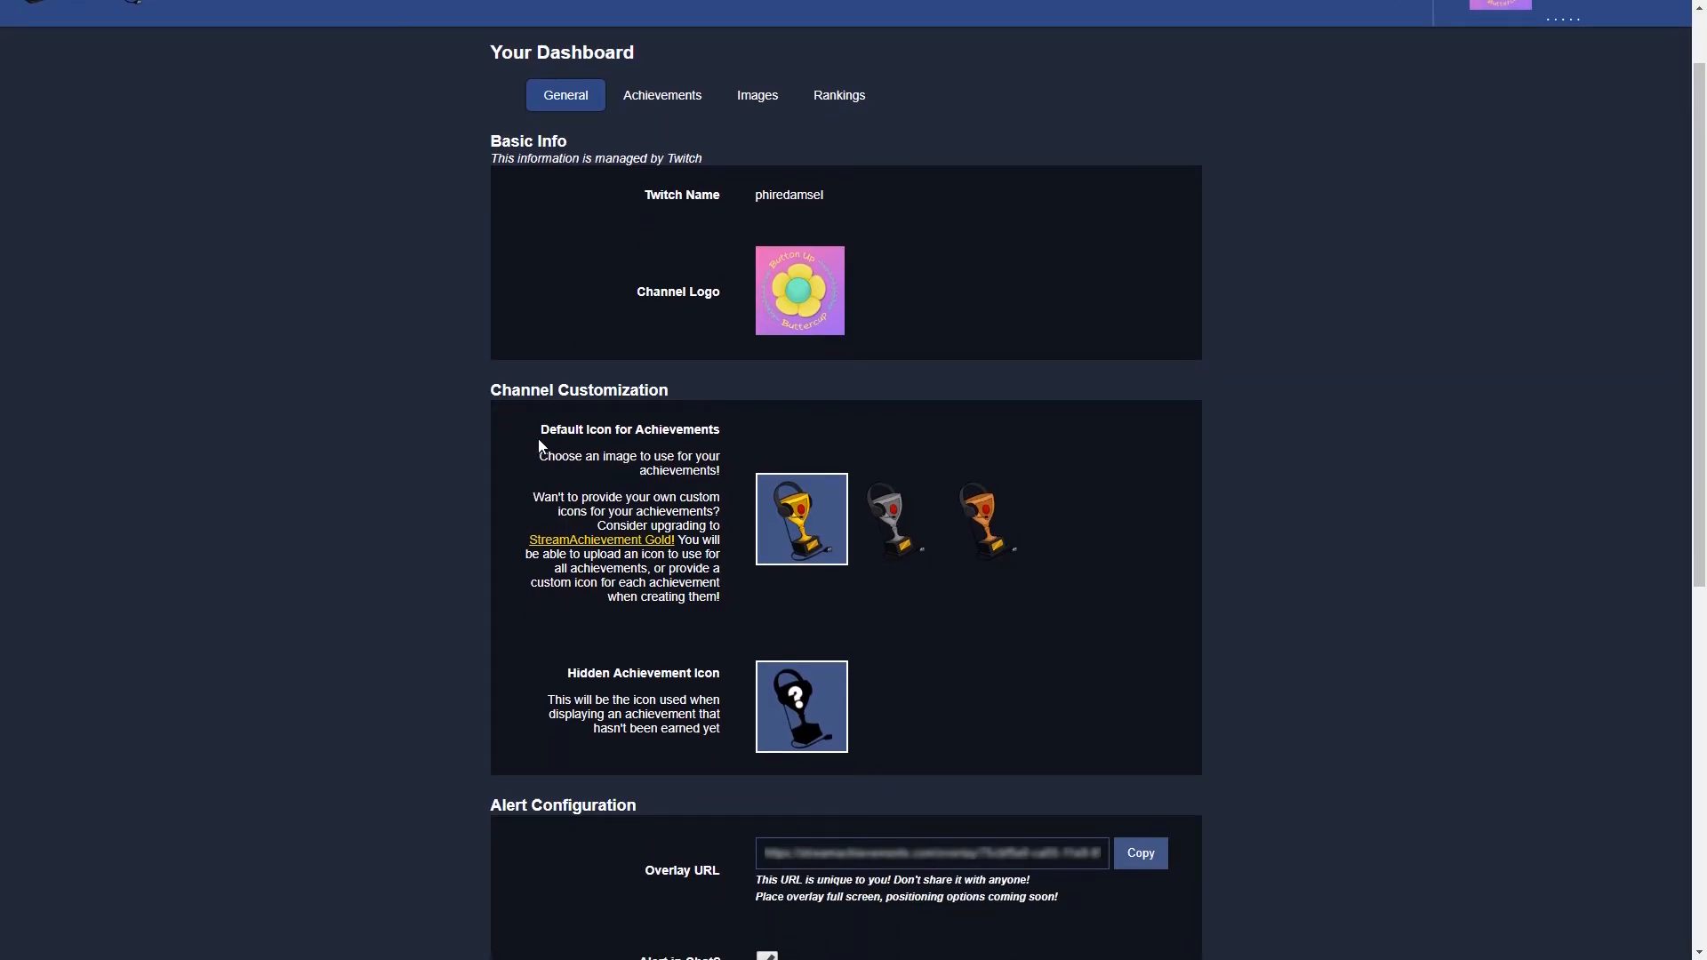
scroll(419, 663, down, 4)
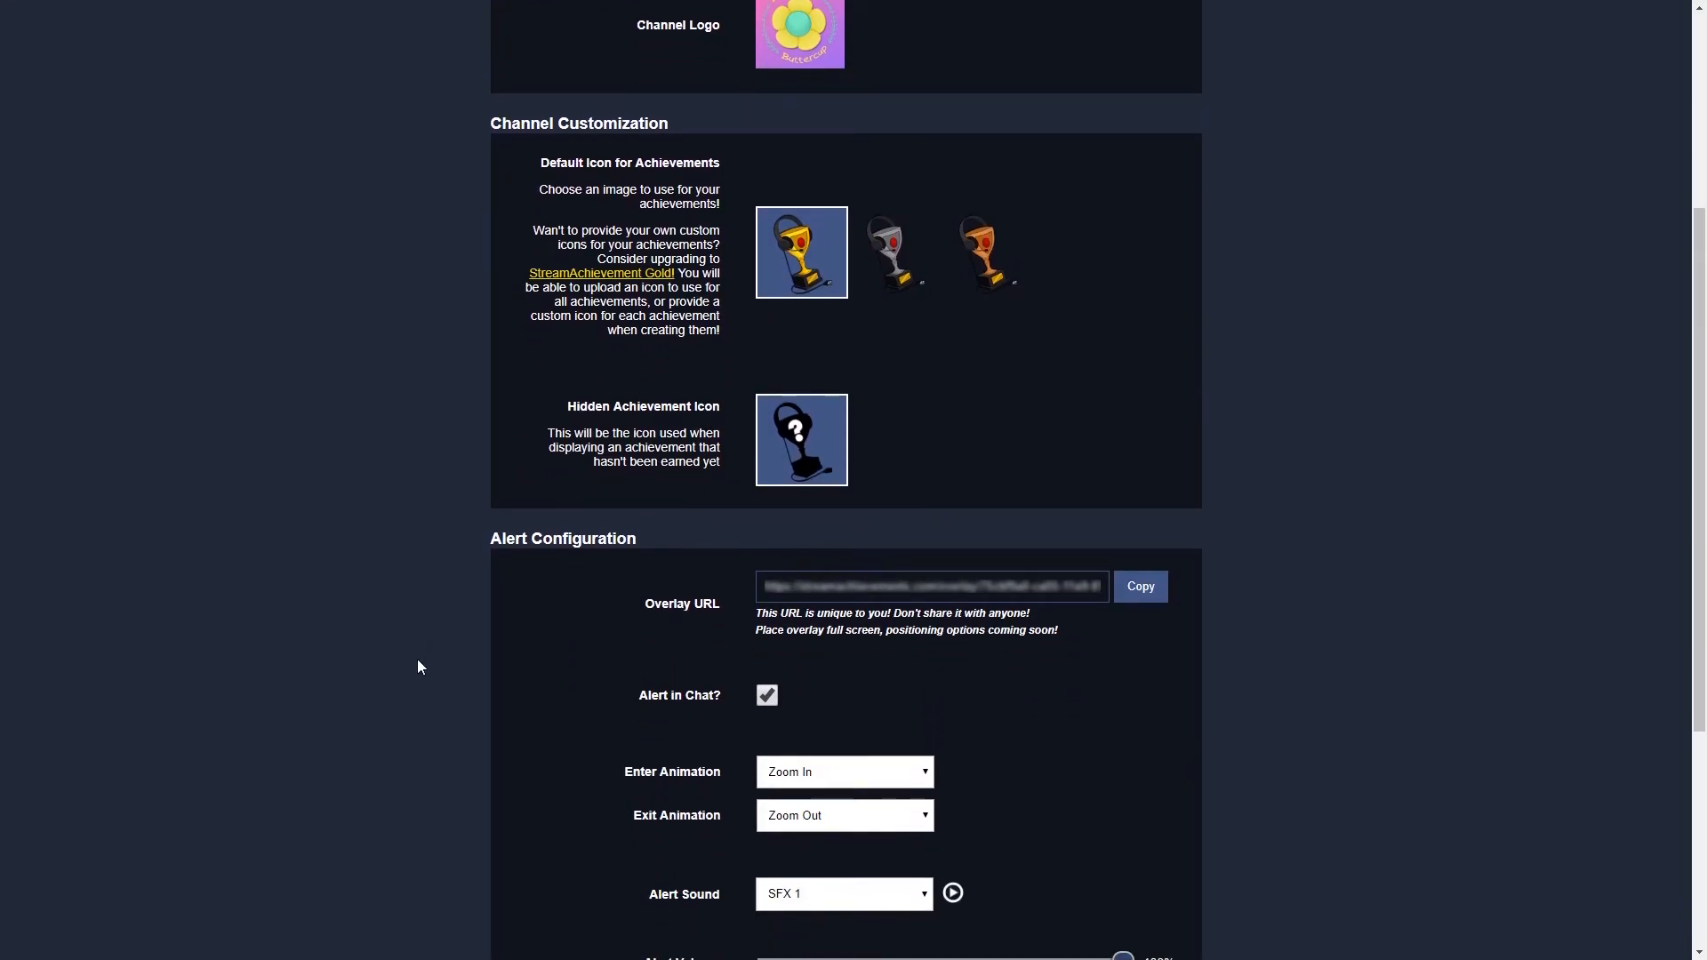
scroll(640, 800, down, 2)
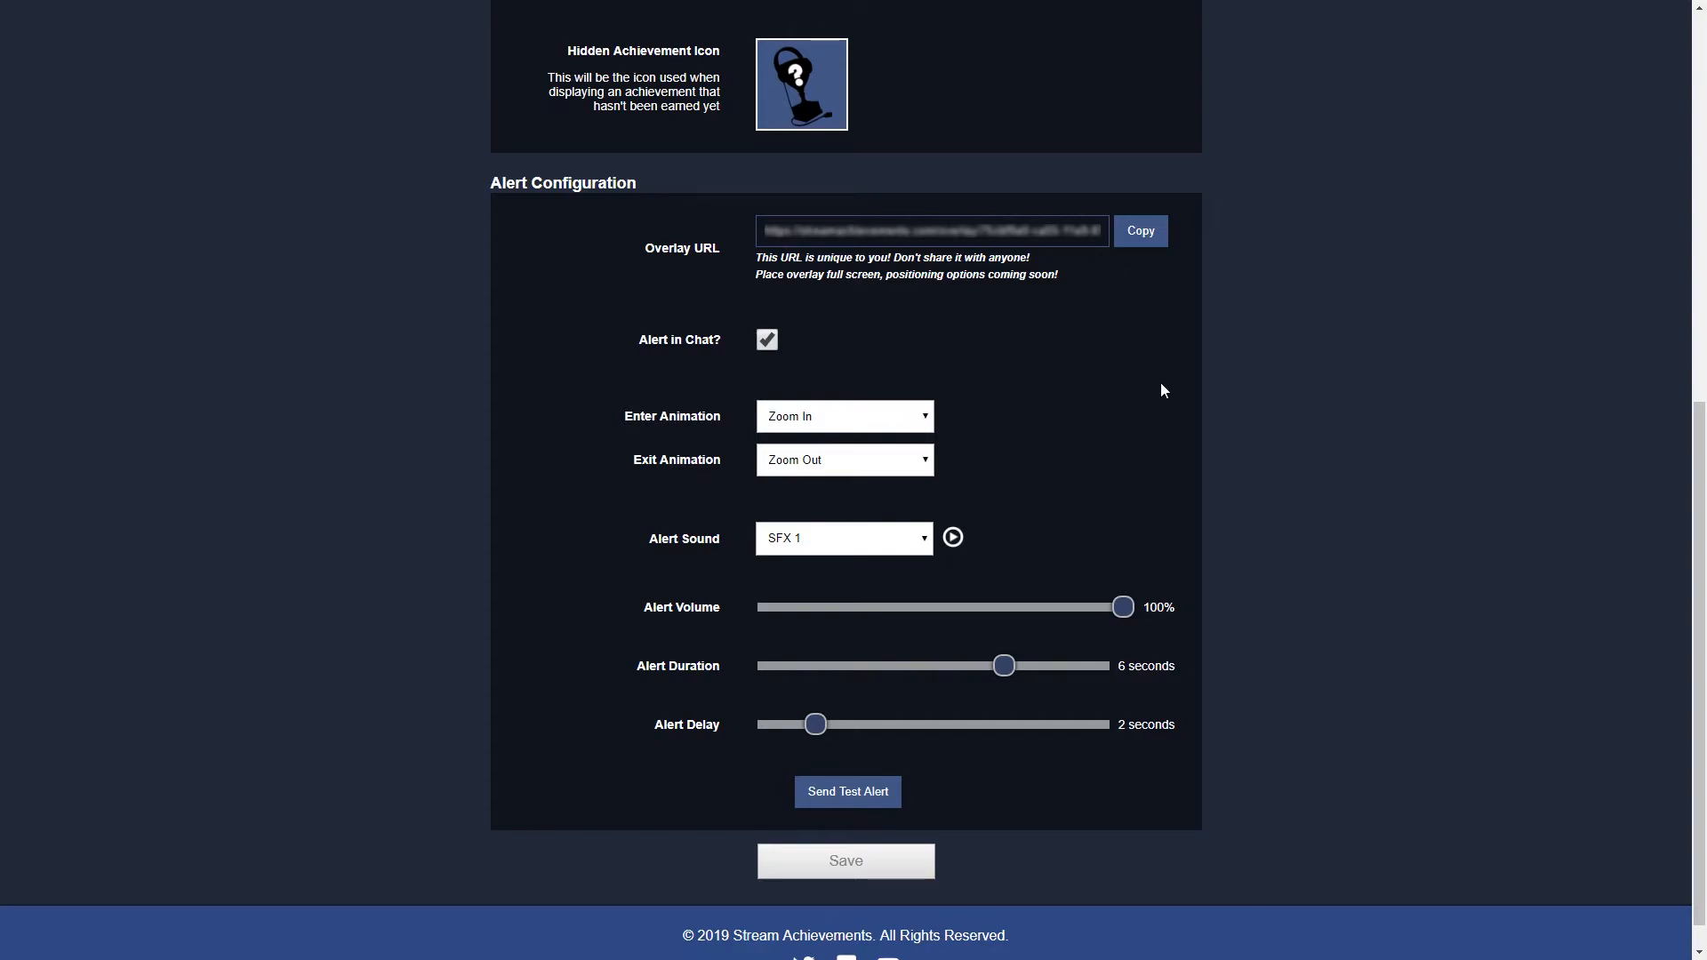
scroll(1245, 430, up, 2)
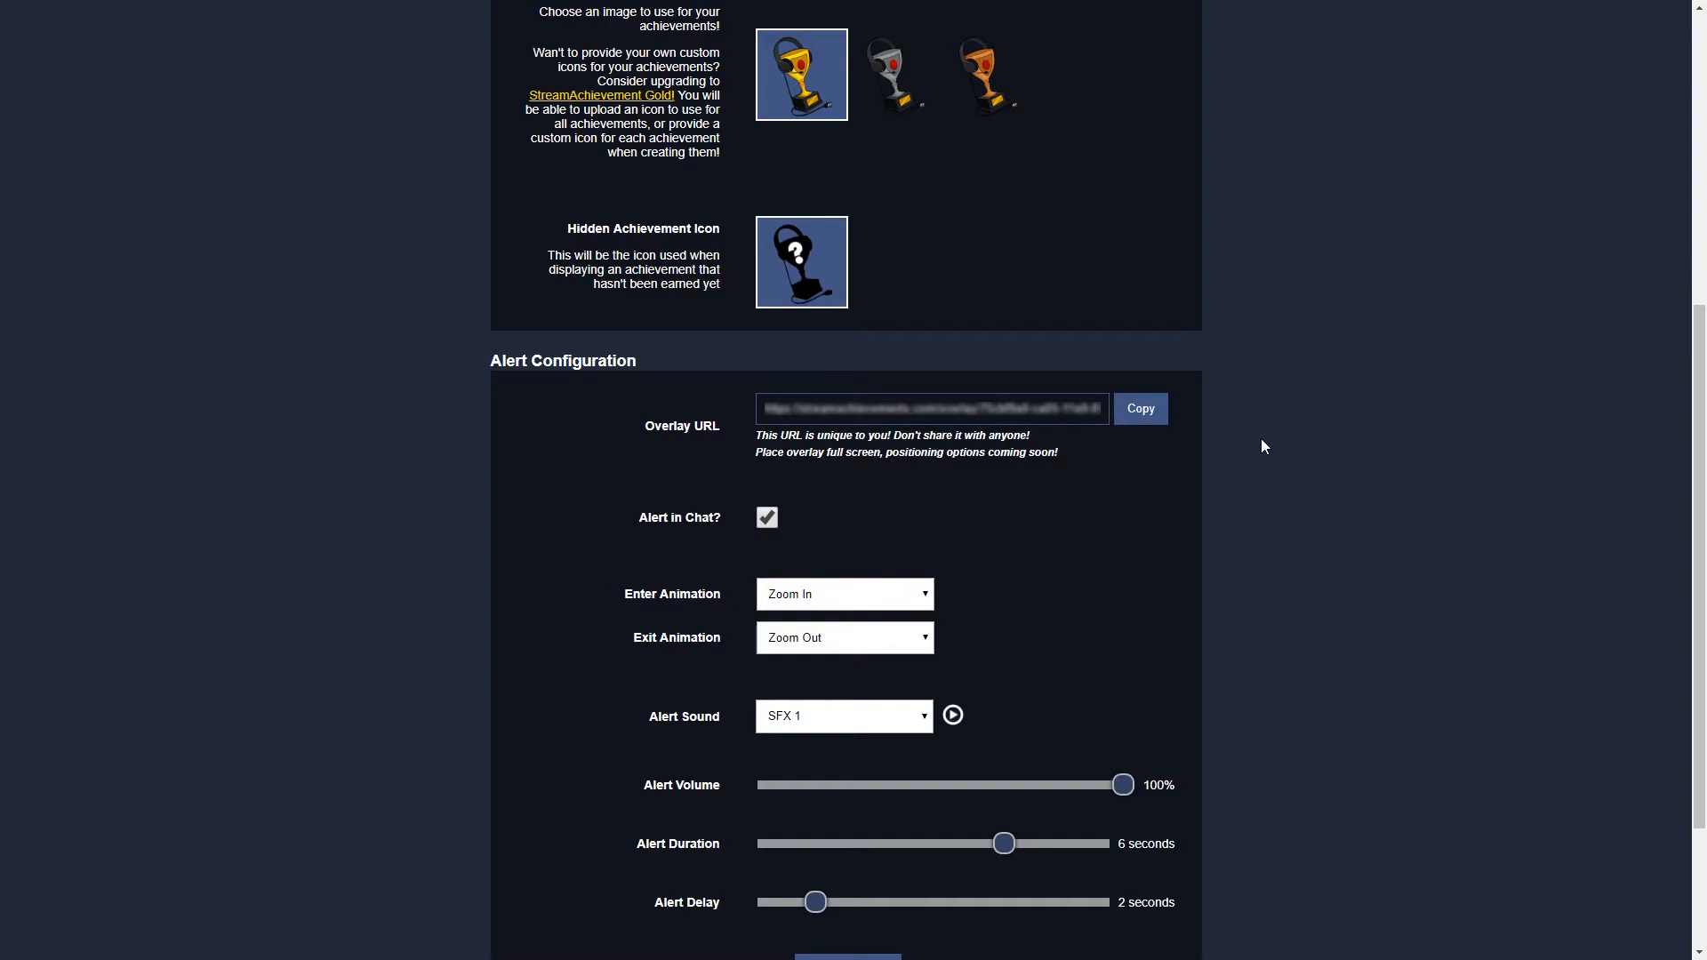
scroll(1287, 502, up, 6)
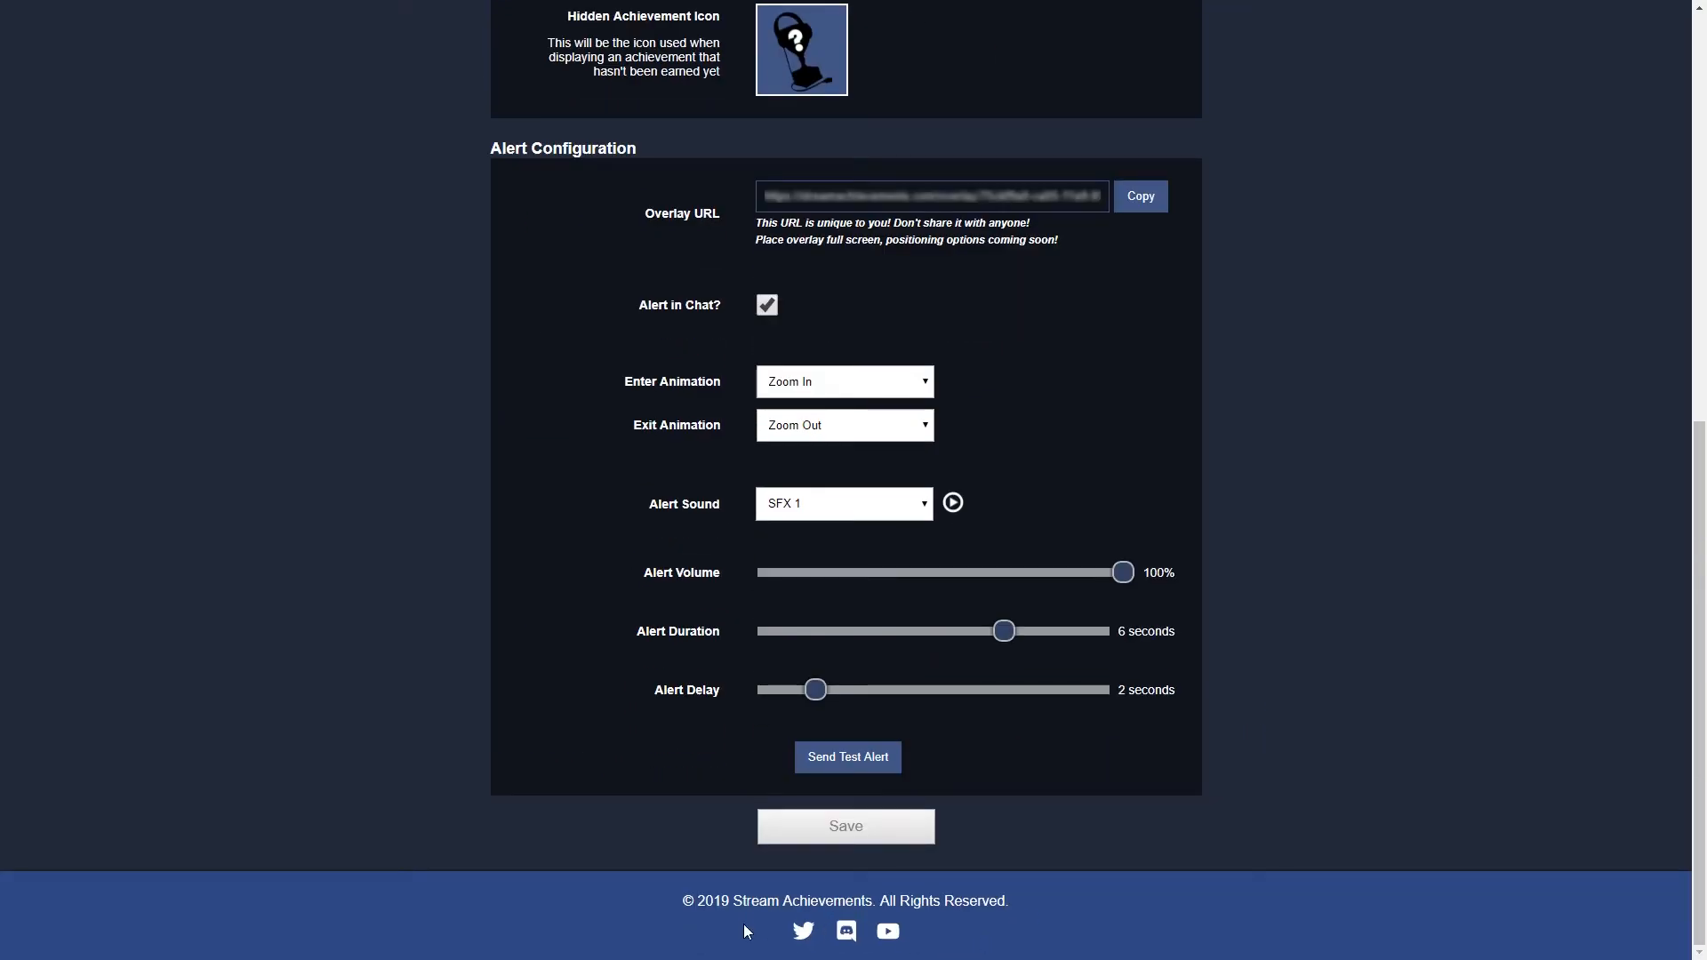
scroll(1391, 569, up, 8)
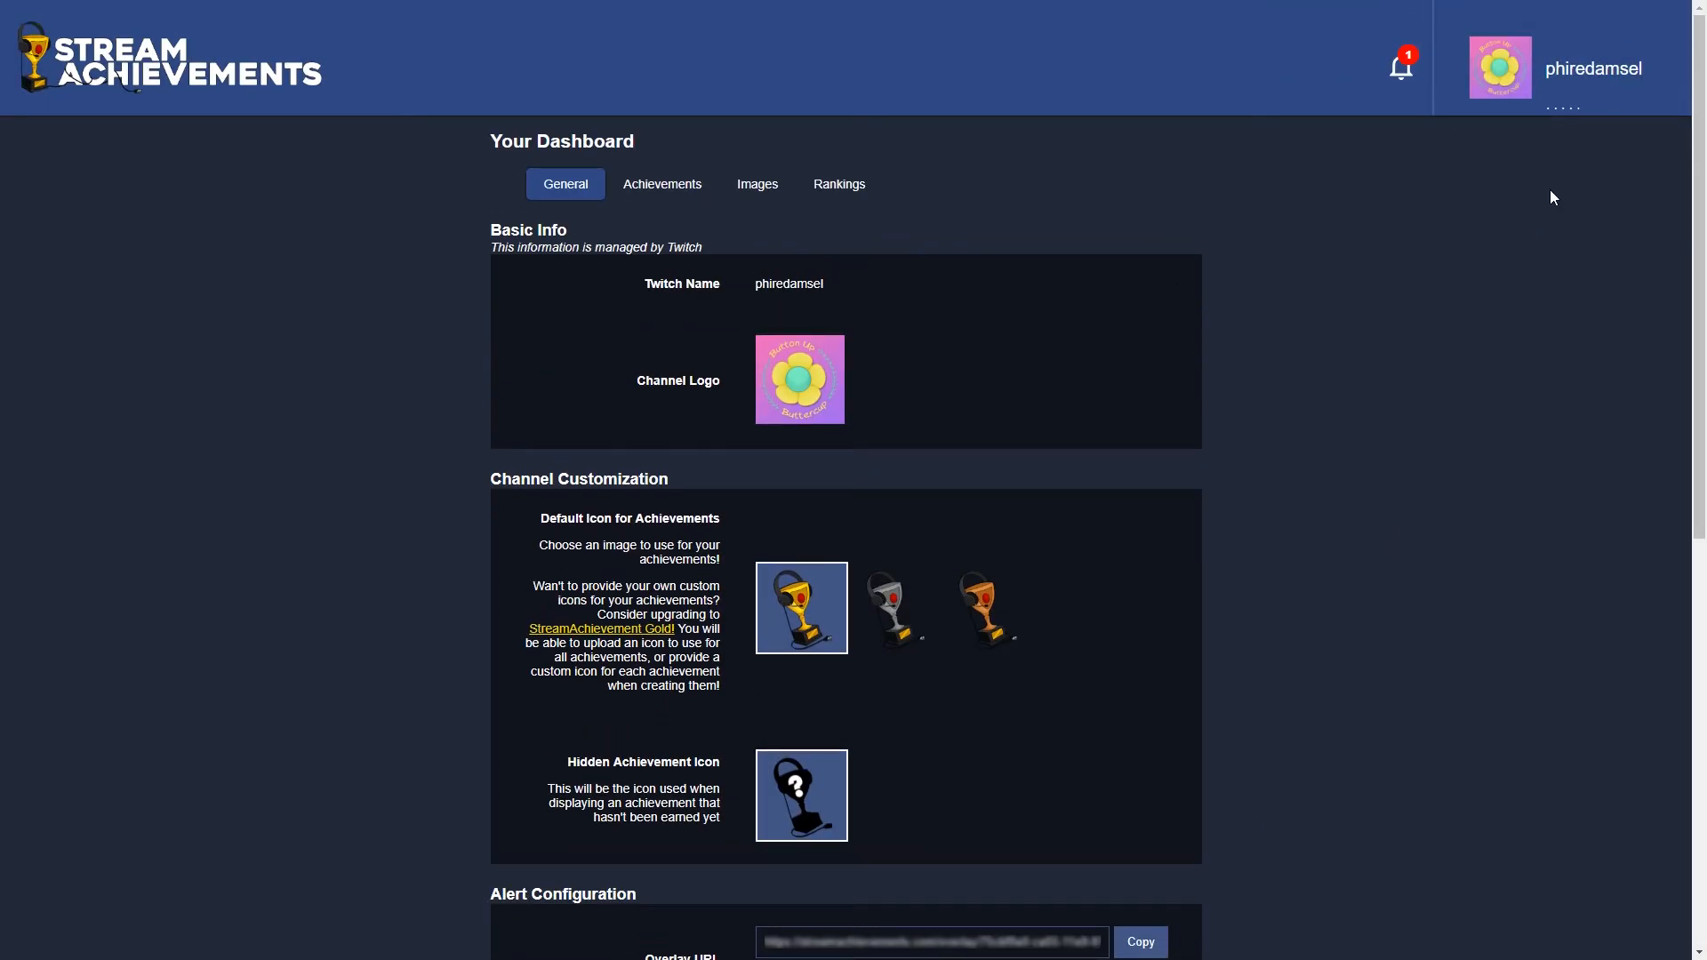
Examine the Stream Achievements Gold page, comparing Basic and Gold features, highlighting custom chat-based achievements and custom icons, and checking the joining instructions
click(1579, 96)
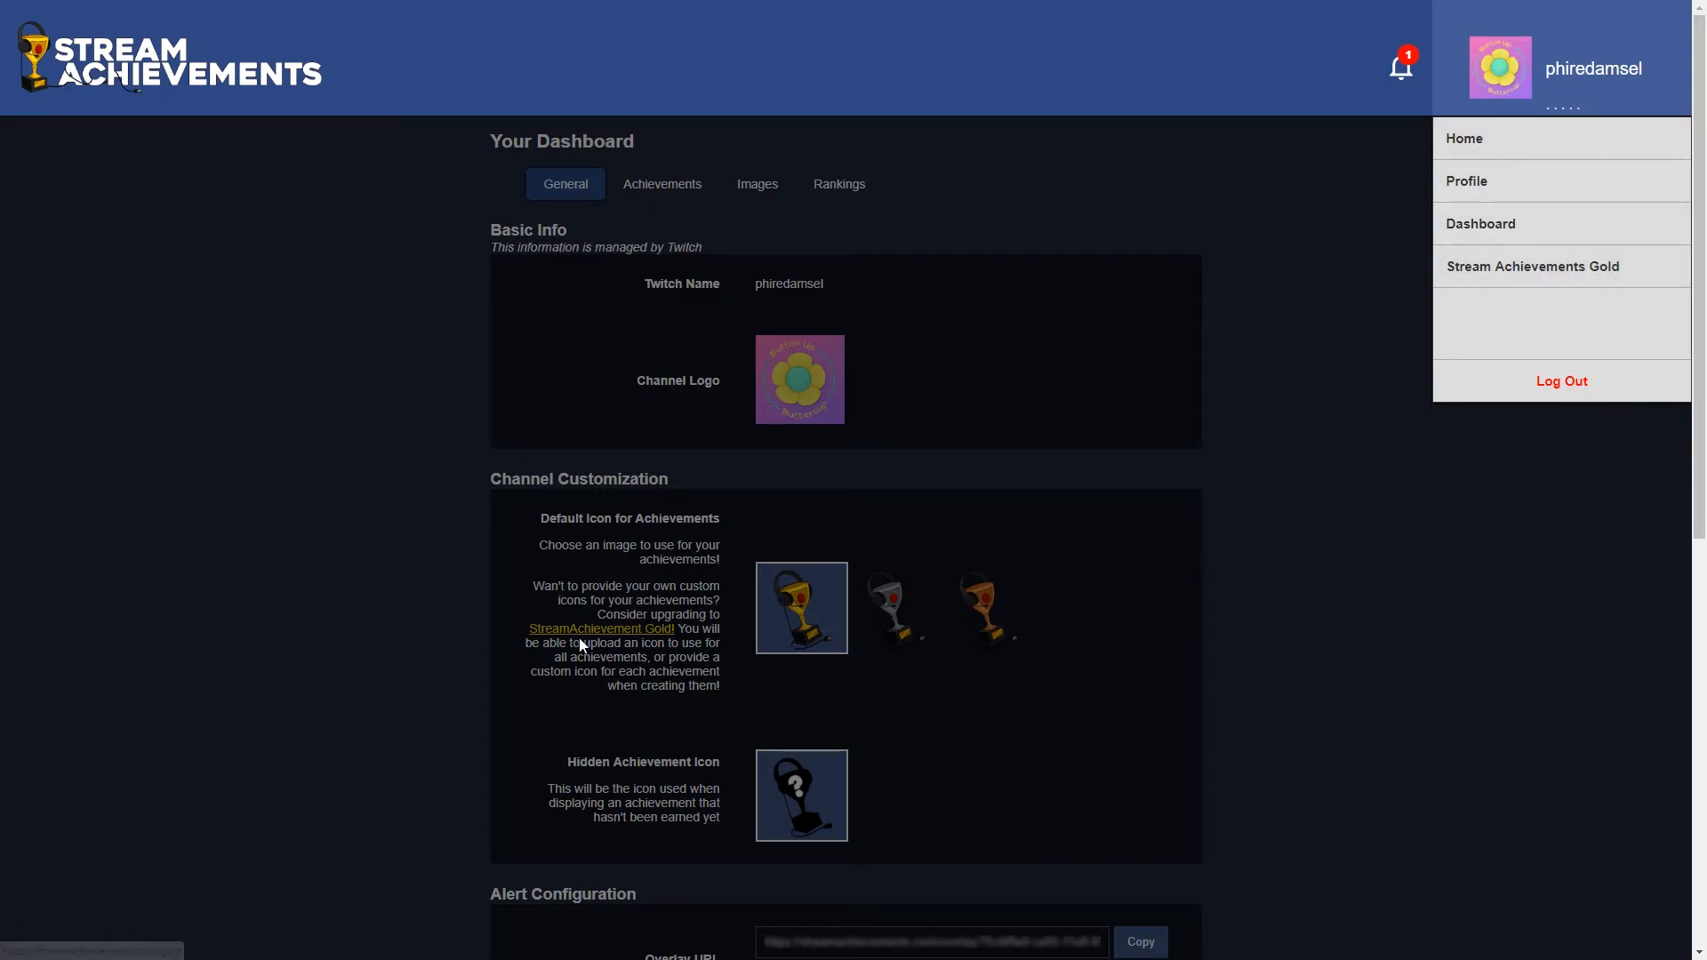
click(1540, 268)
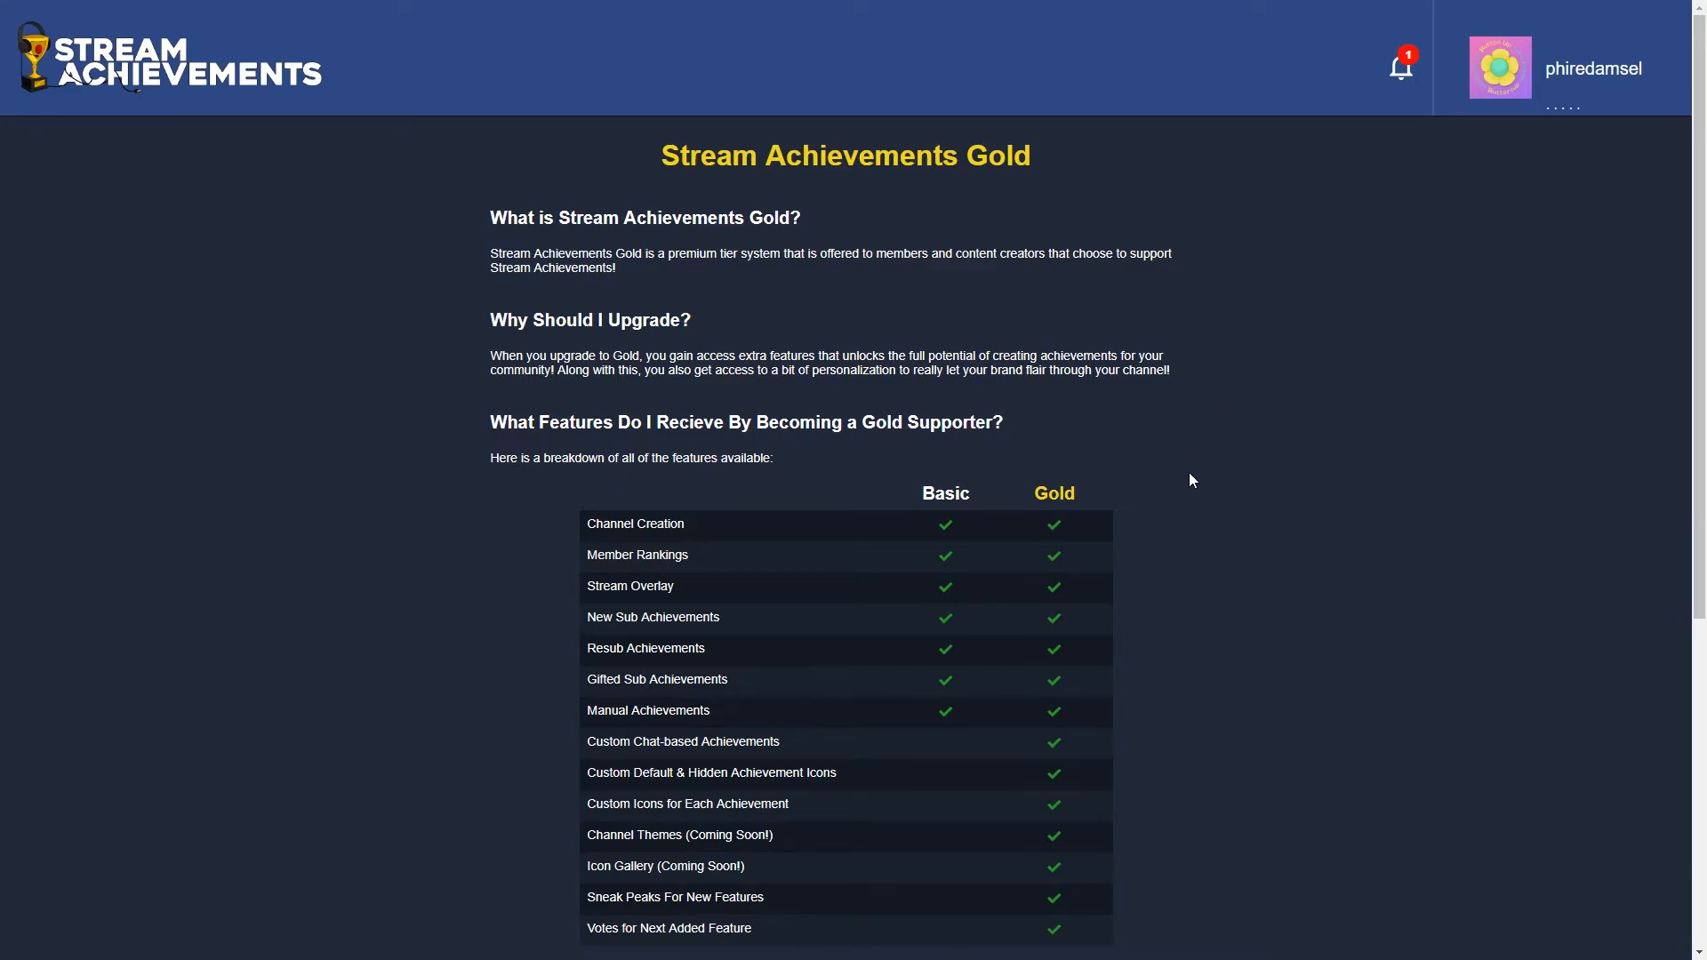
scroll(1000, 596, down, 3)
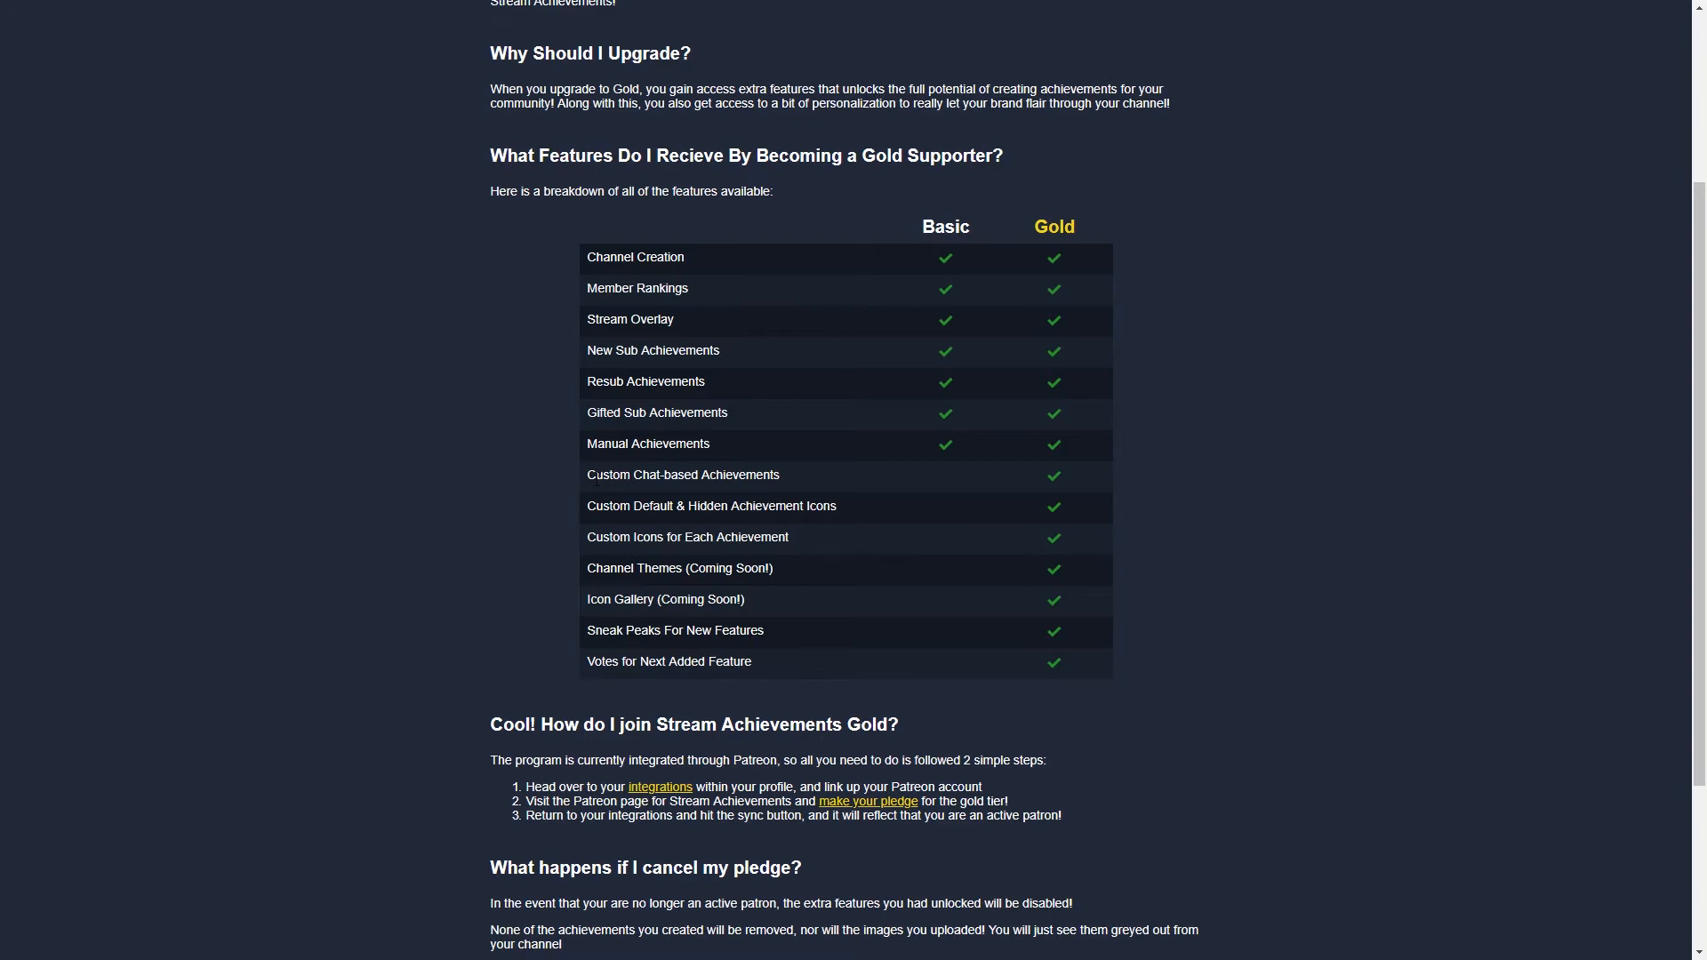
drag(590, 480, 791, 485)
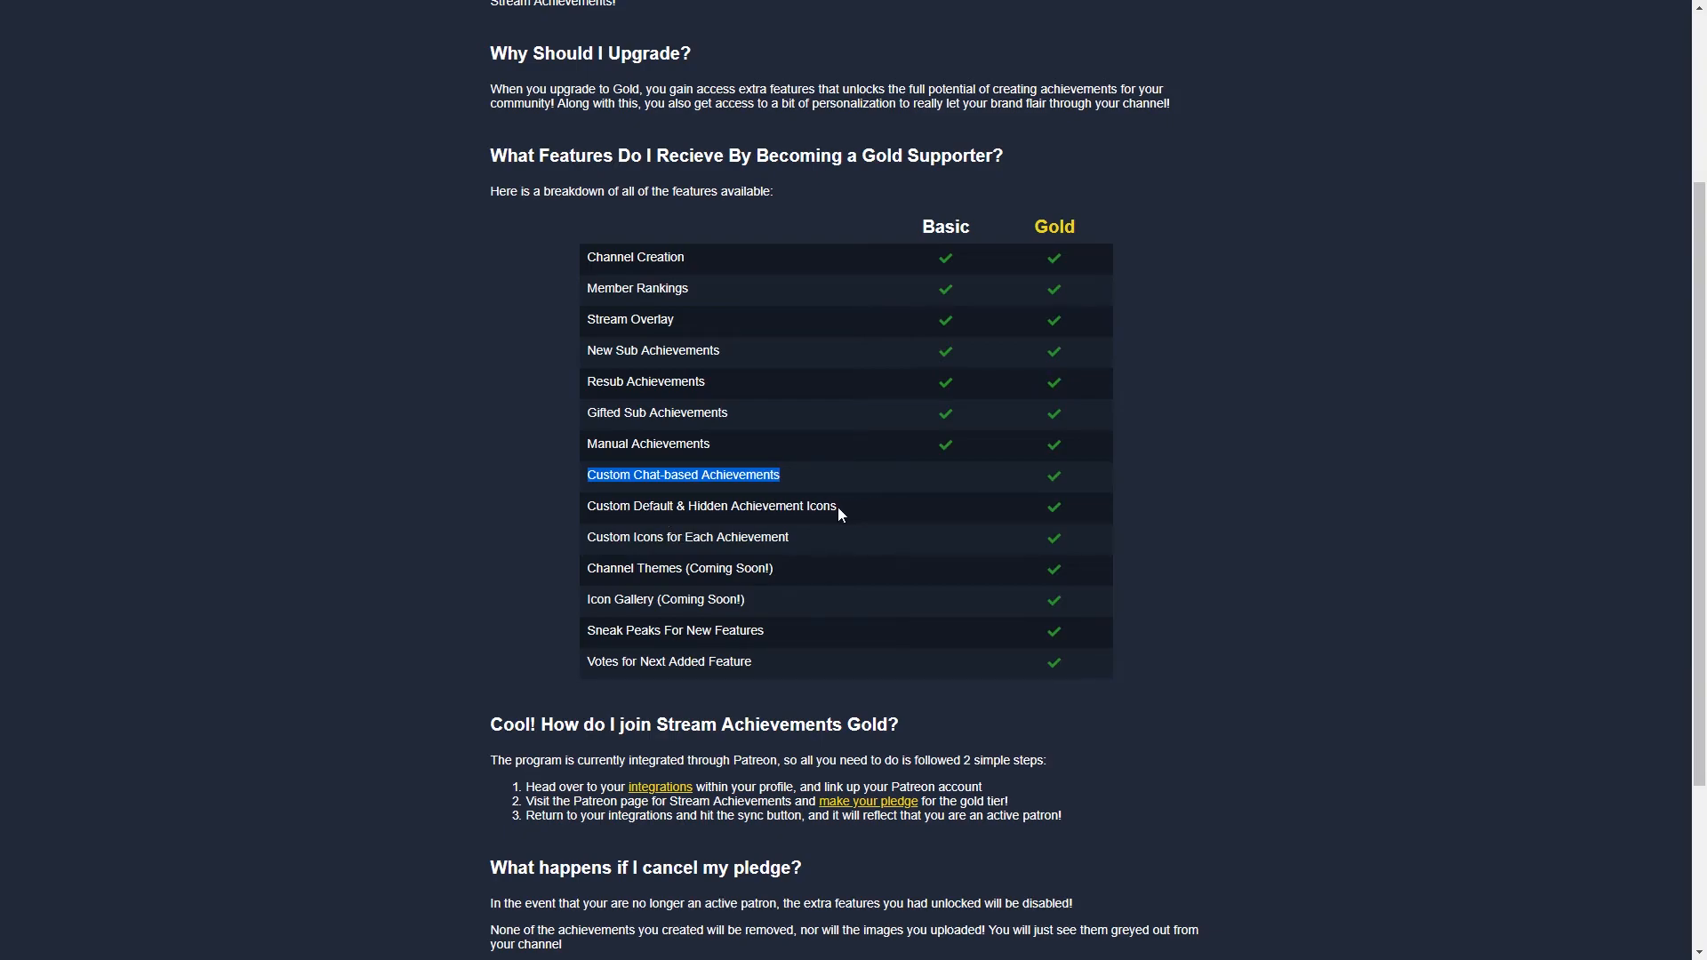
drag(634, 542, 747, 545)
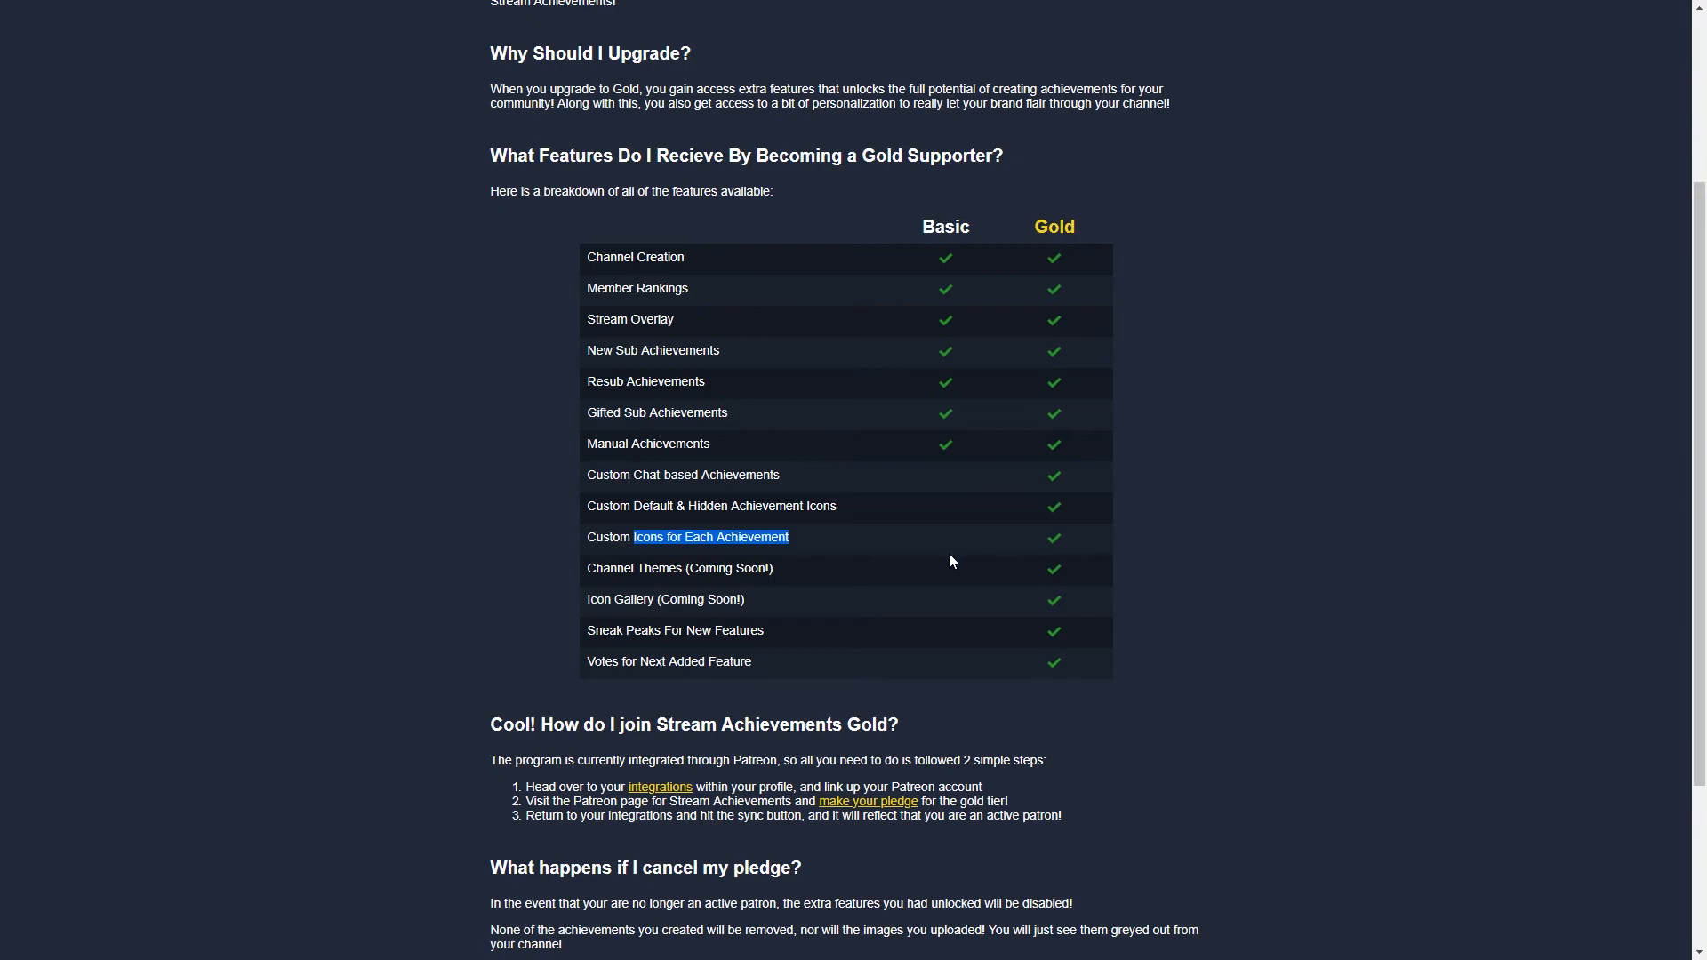
scroll(935, 527, down, 3)
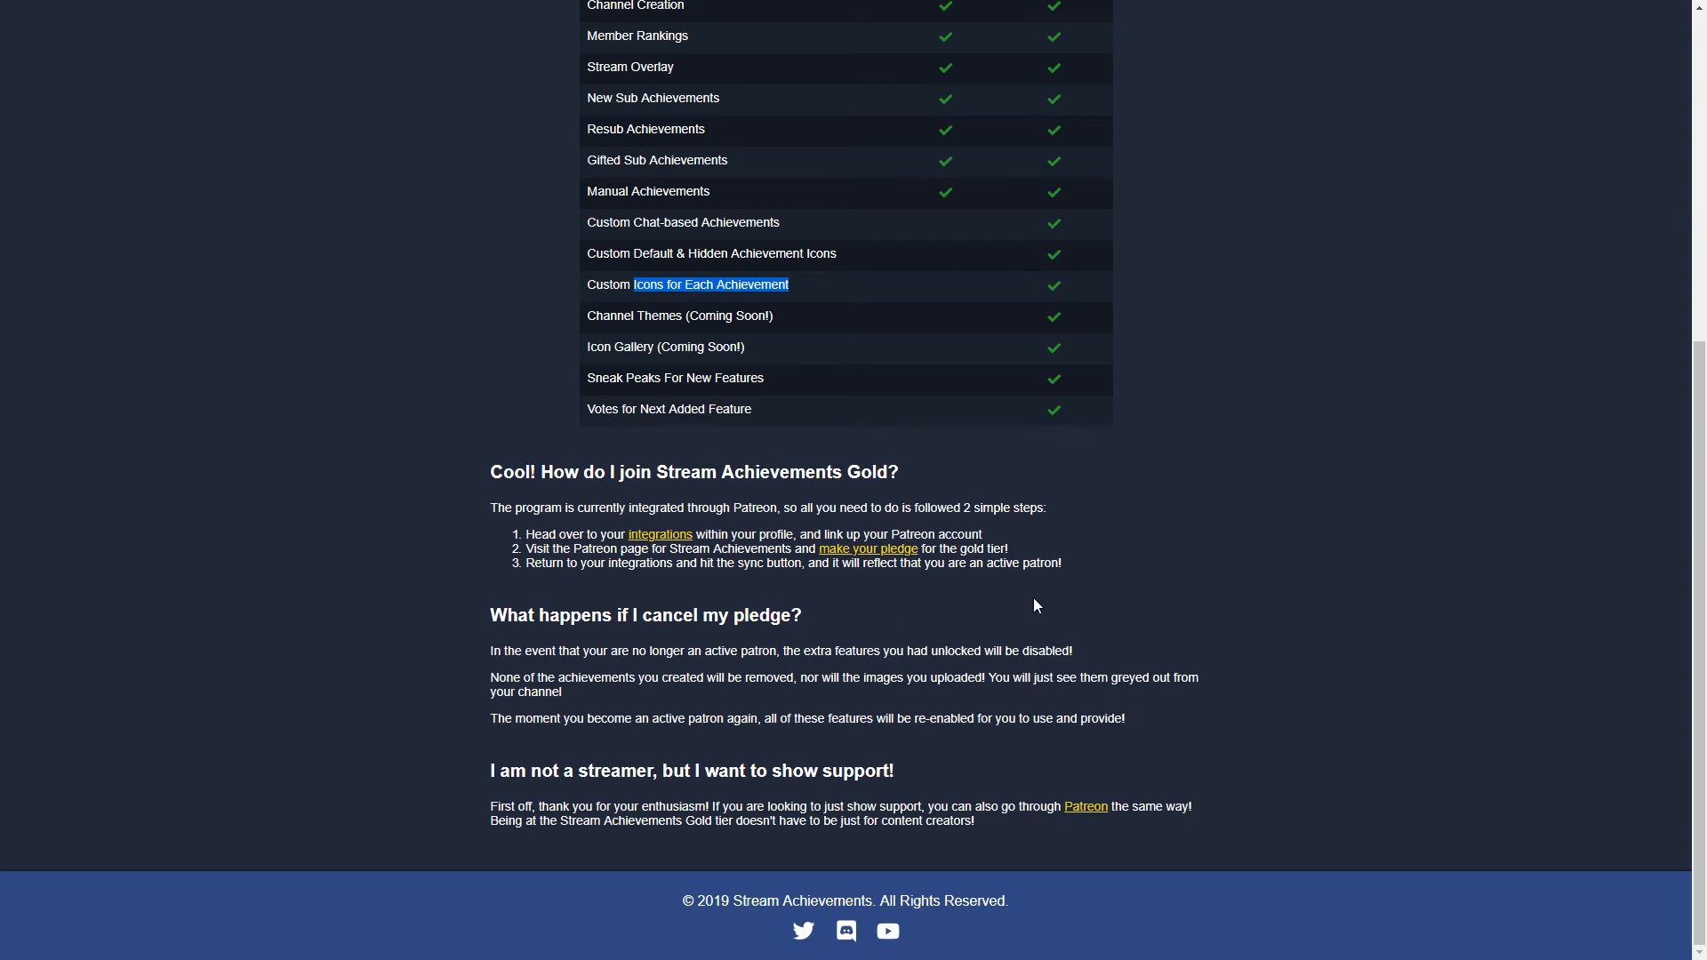
scroll(1091, 644, up, 6)
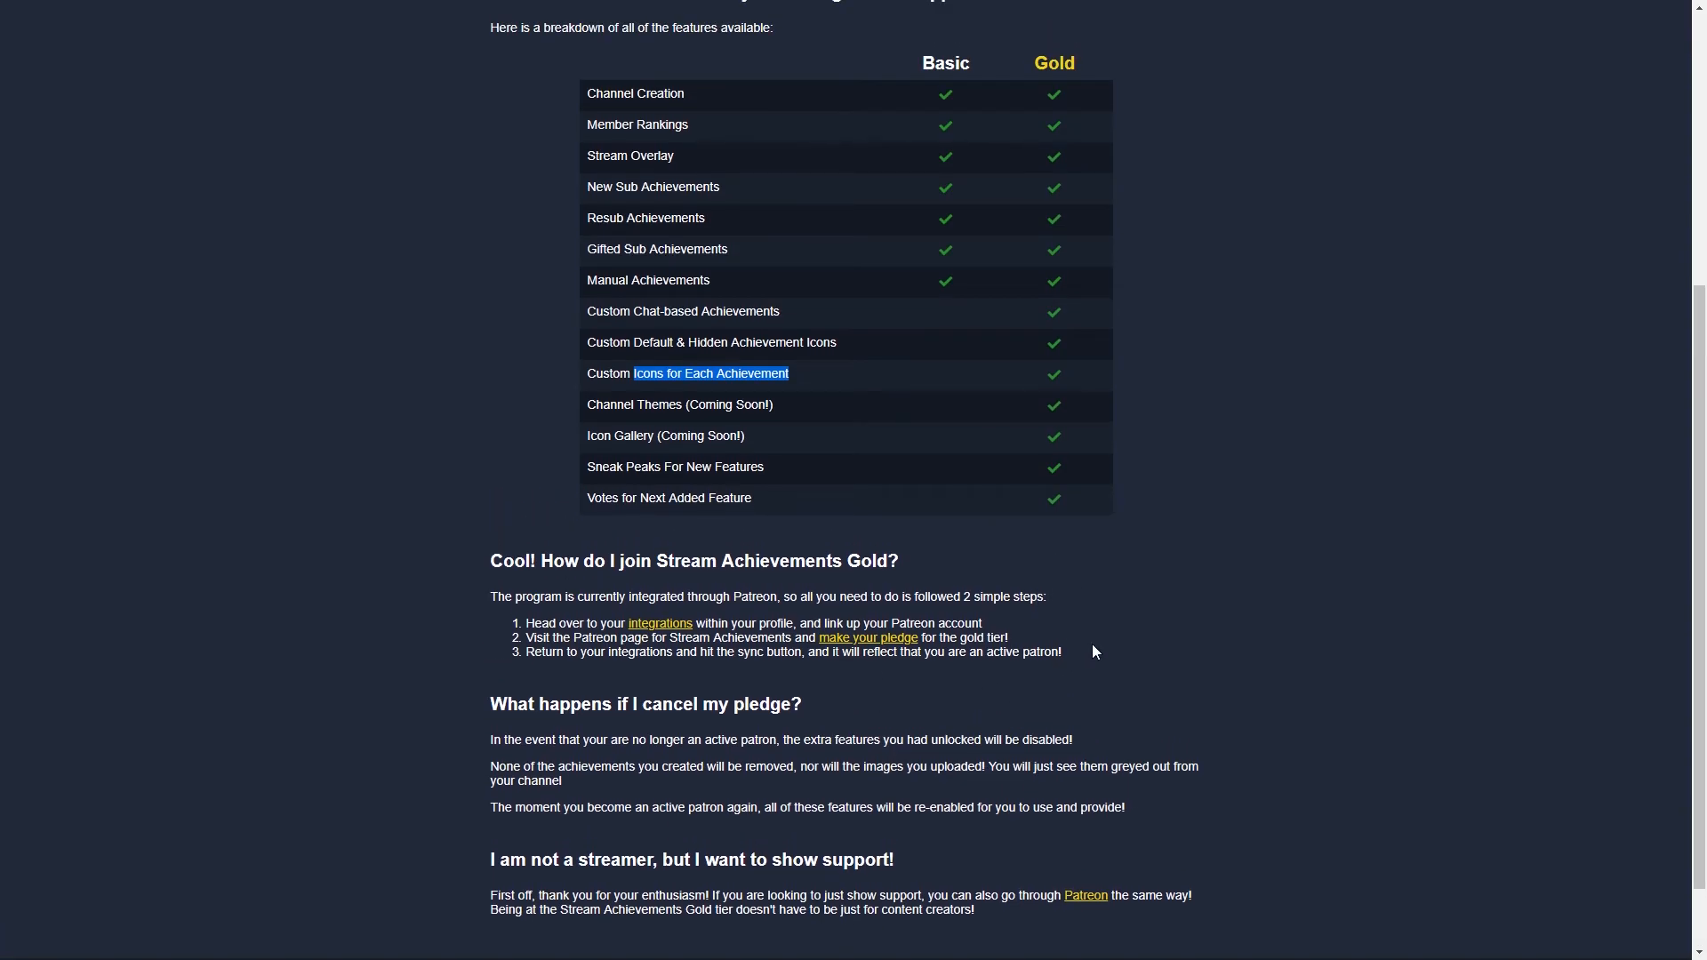
Open the profile's Integration section to view the Twitch and Patreon account links
click(1591, 68)
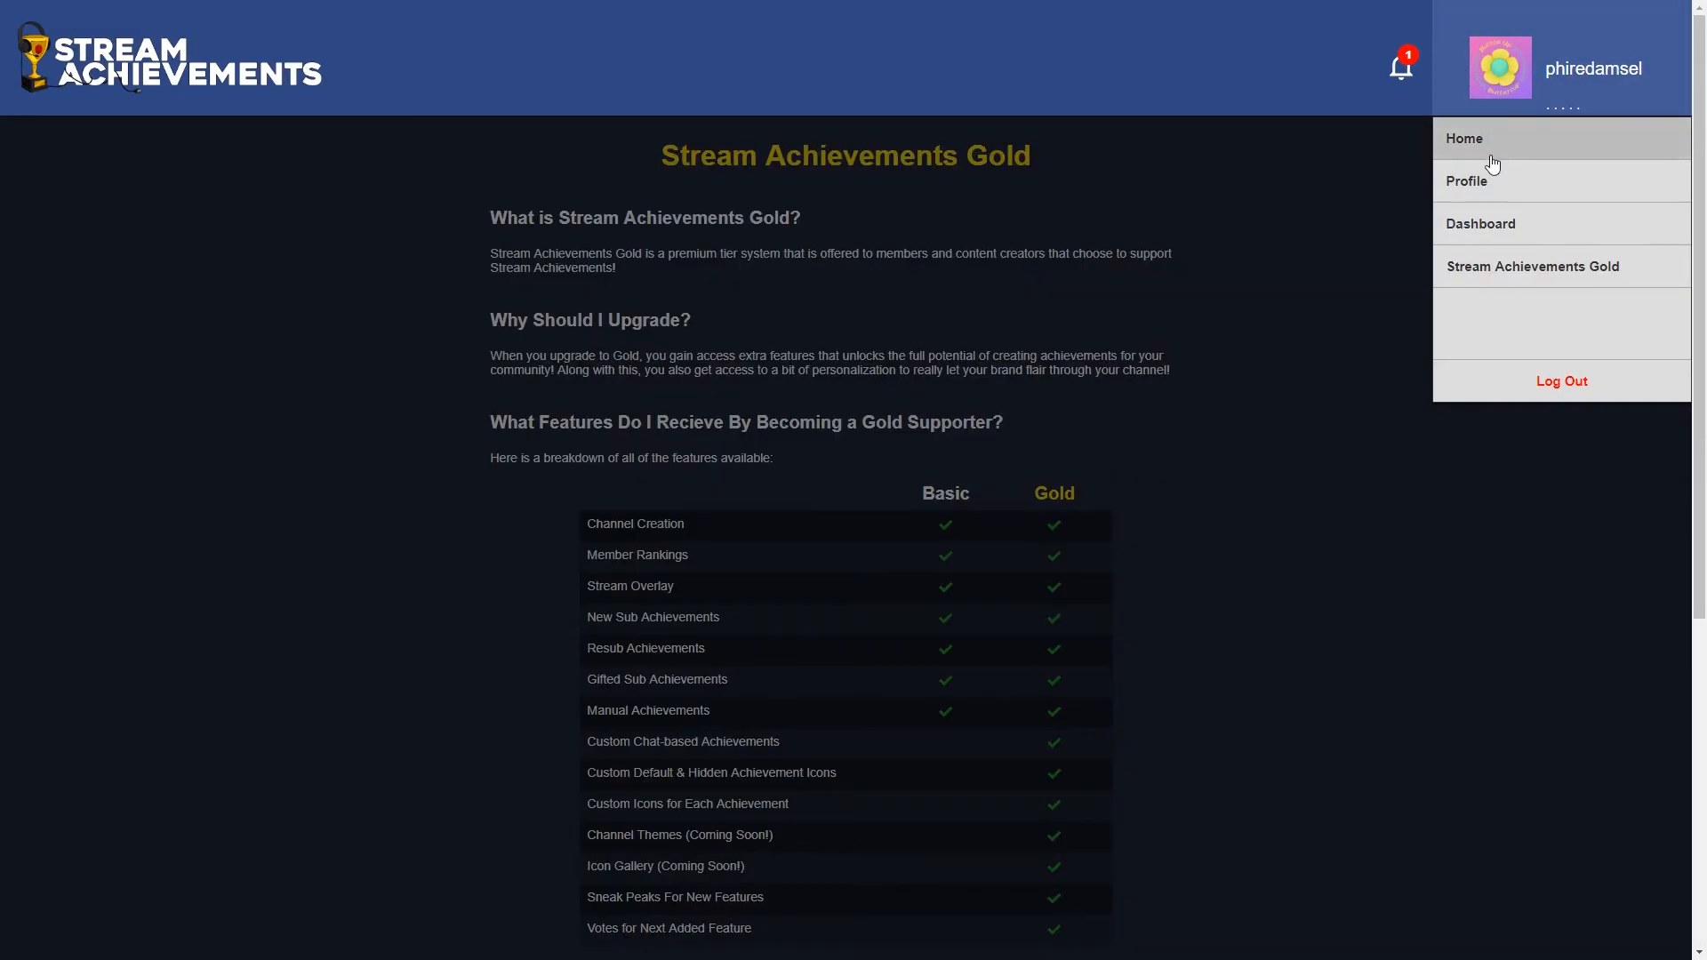
click(1547, 175)
click(707, 190)
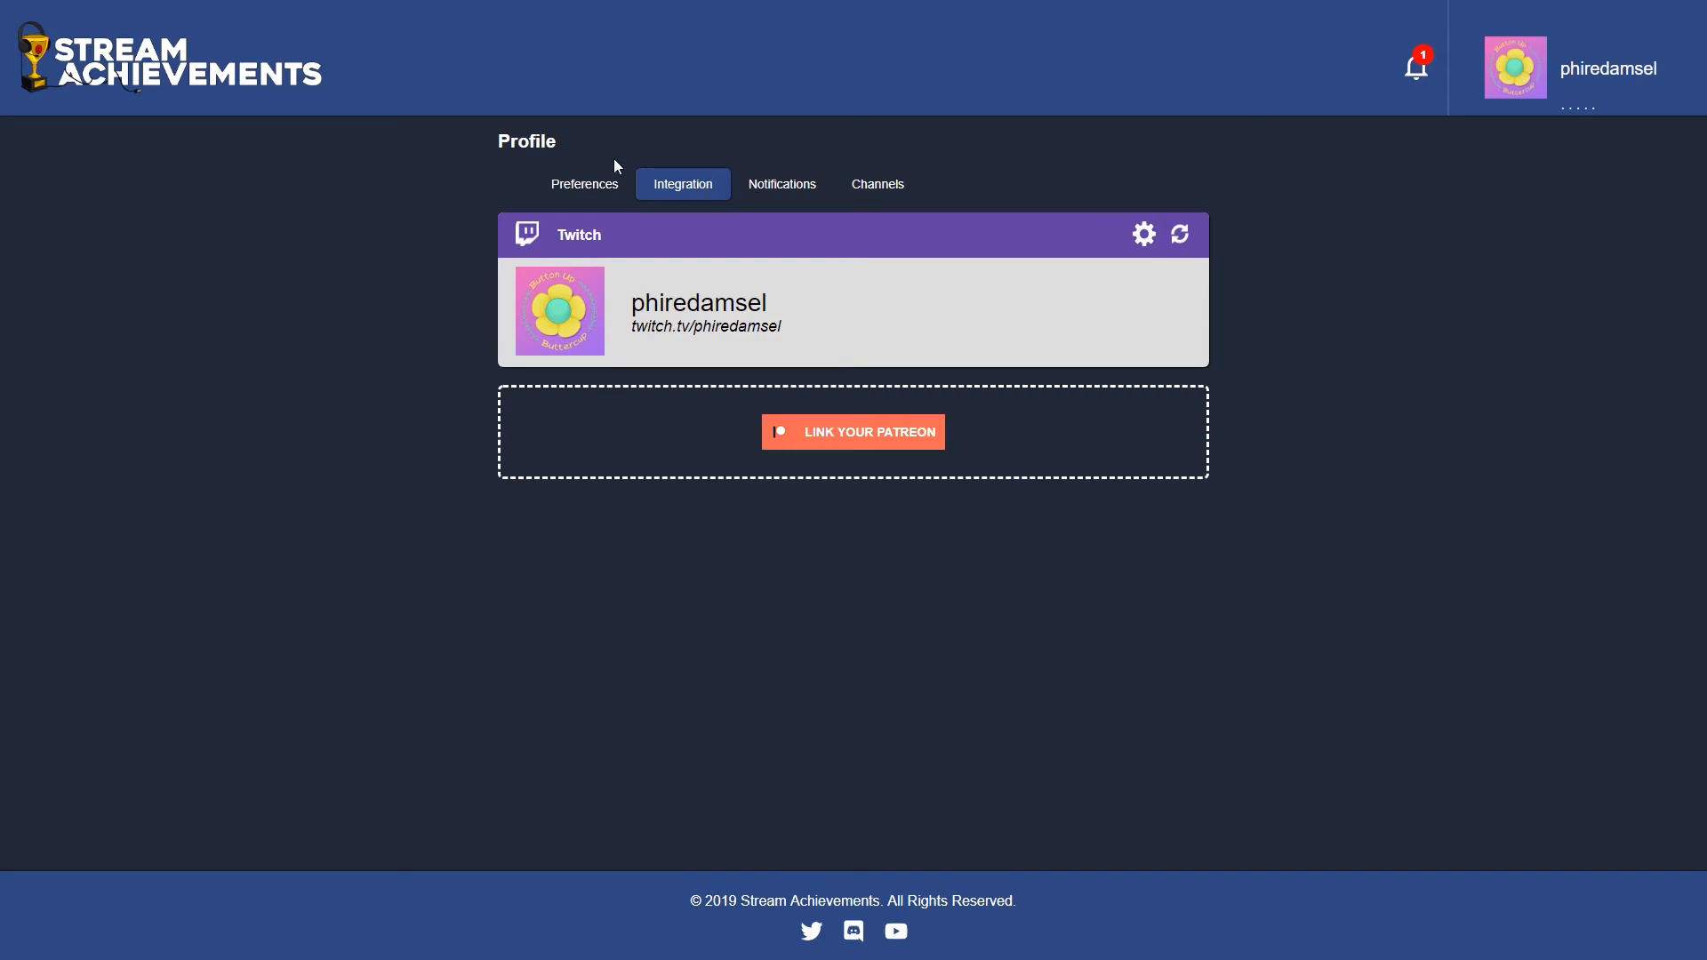
Open the joined channel from the home page and look through its list of earned, locked and hidden achievements
click(131, 69)
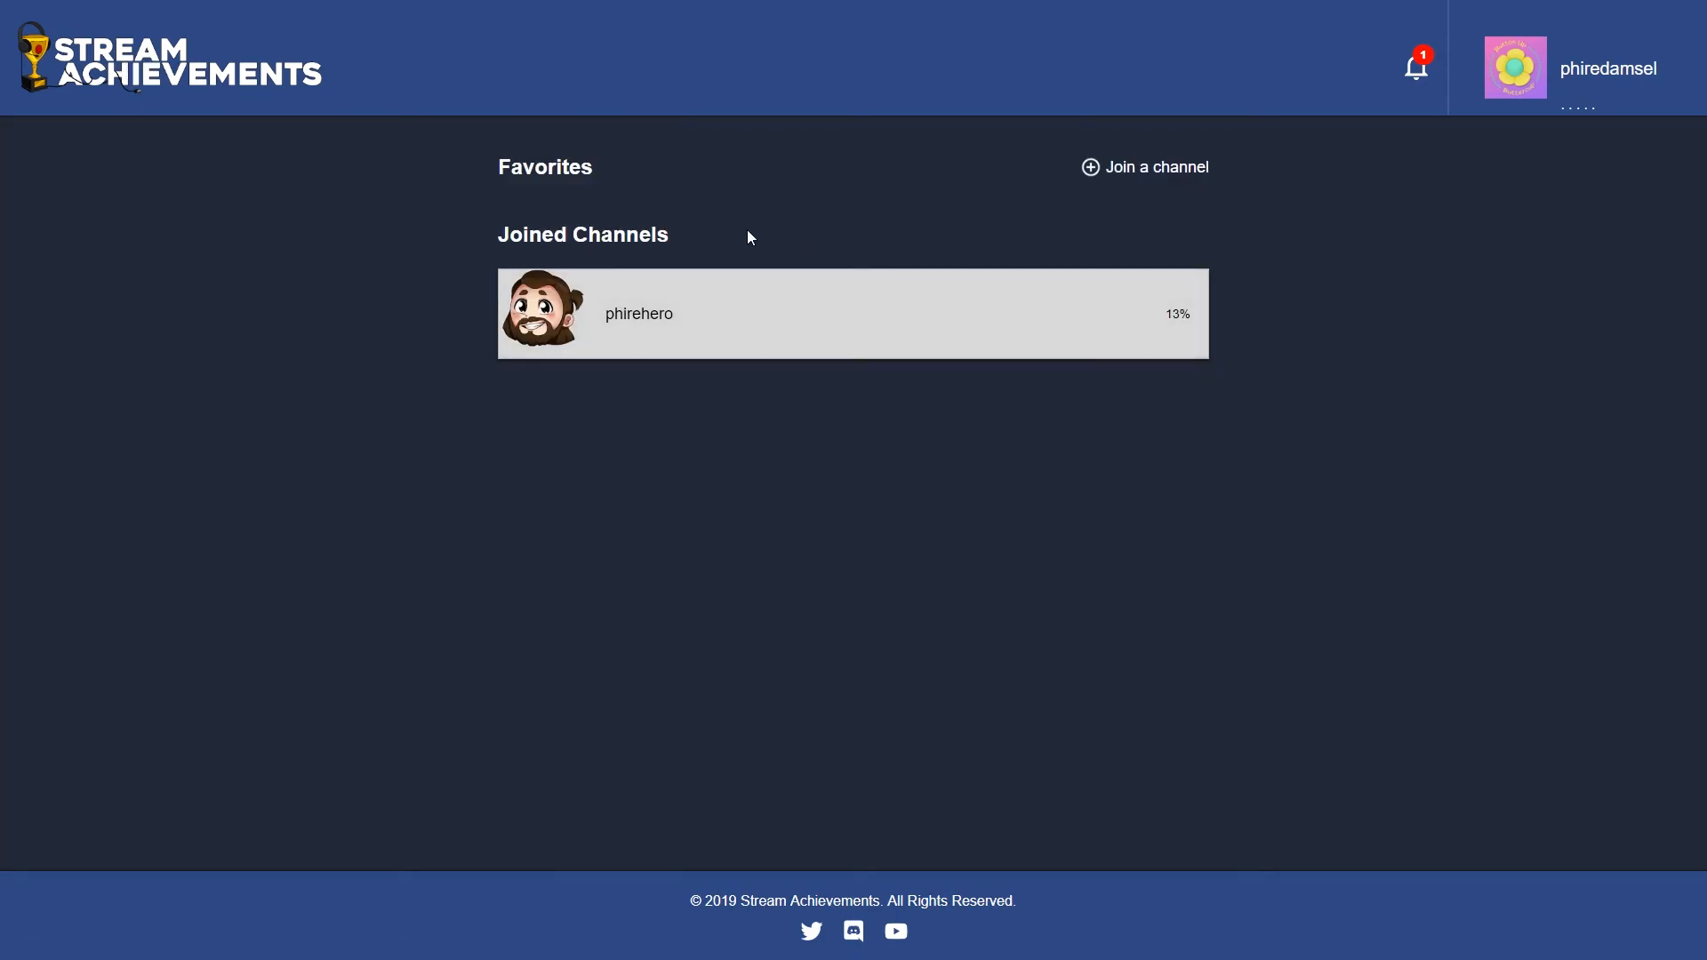
click(852, 351)
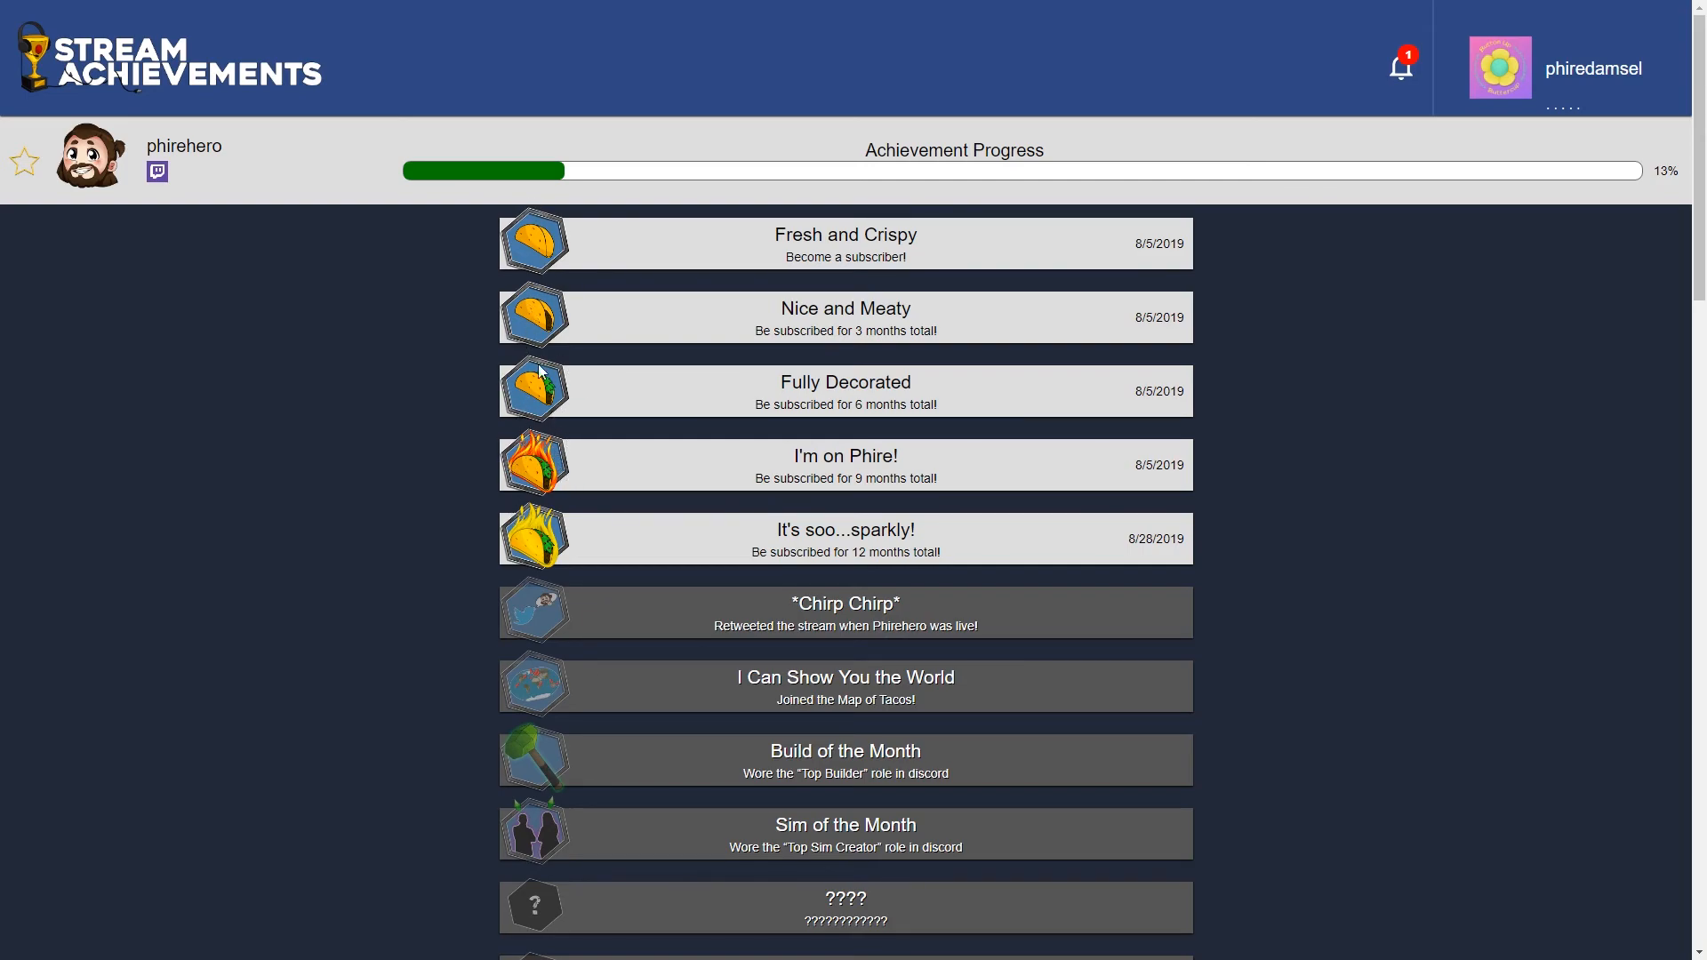
scroll(487, 222, down, 1)
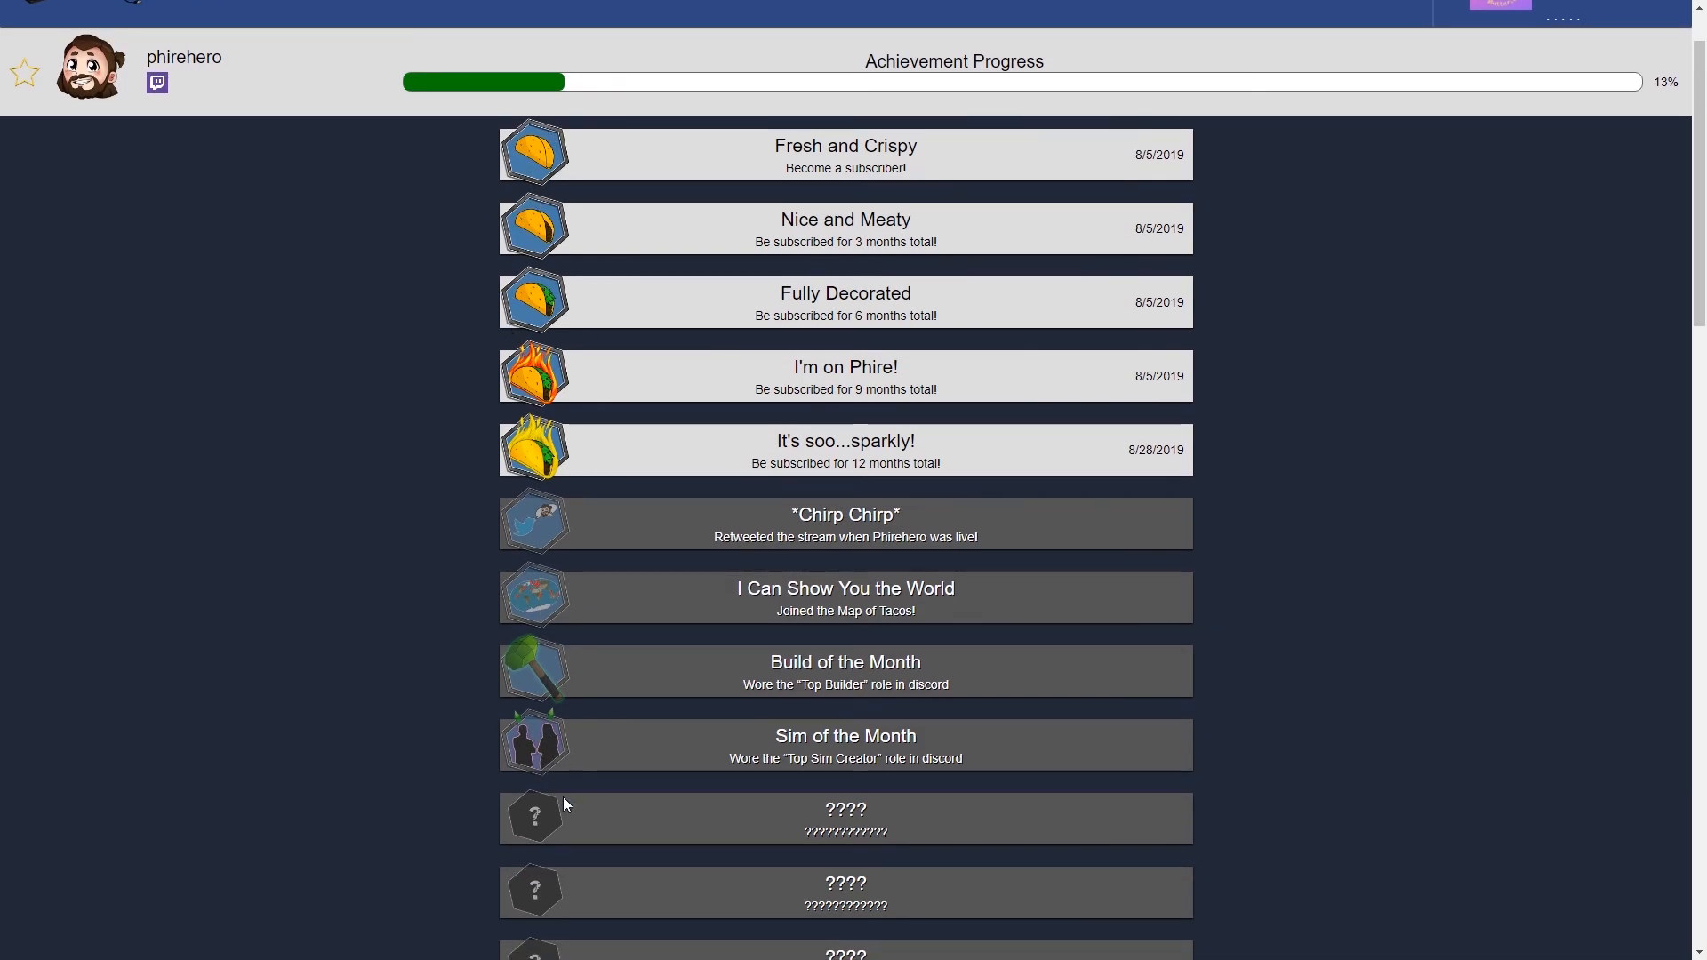
scroll(610, 772, down, 5)
scroll(605, 794, down, 8)
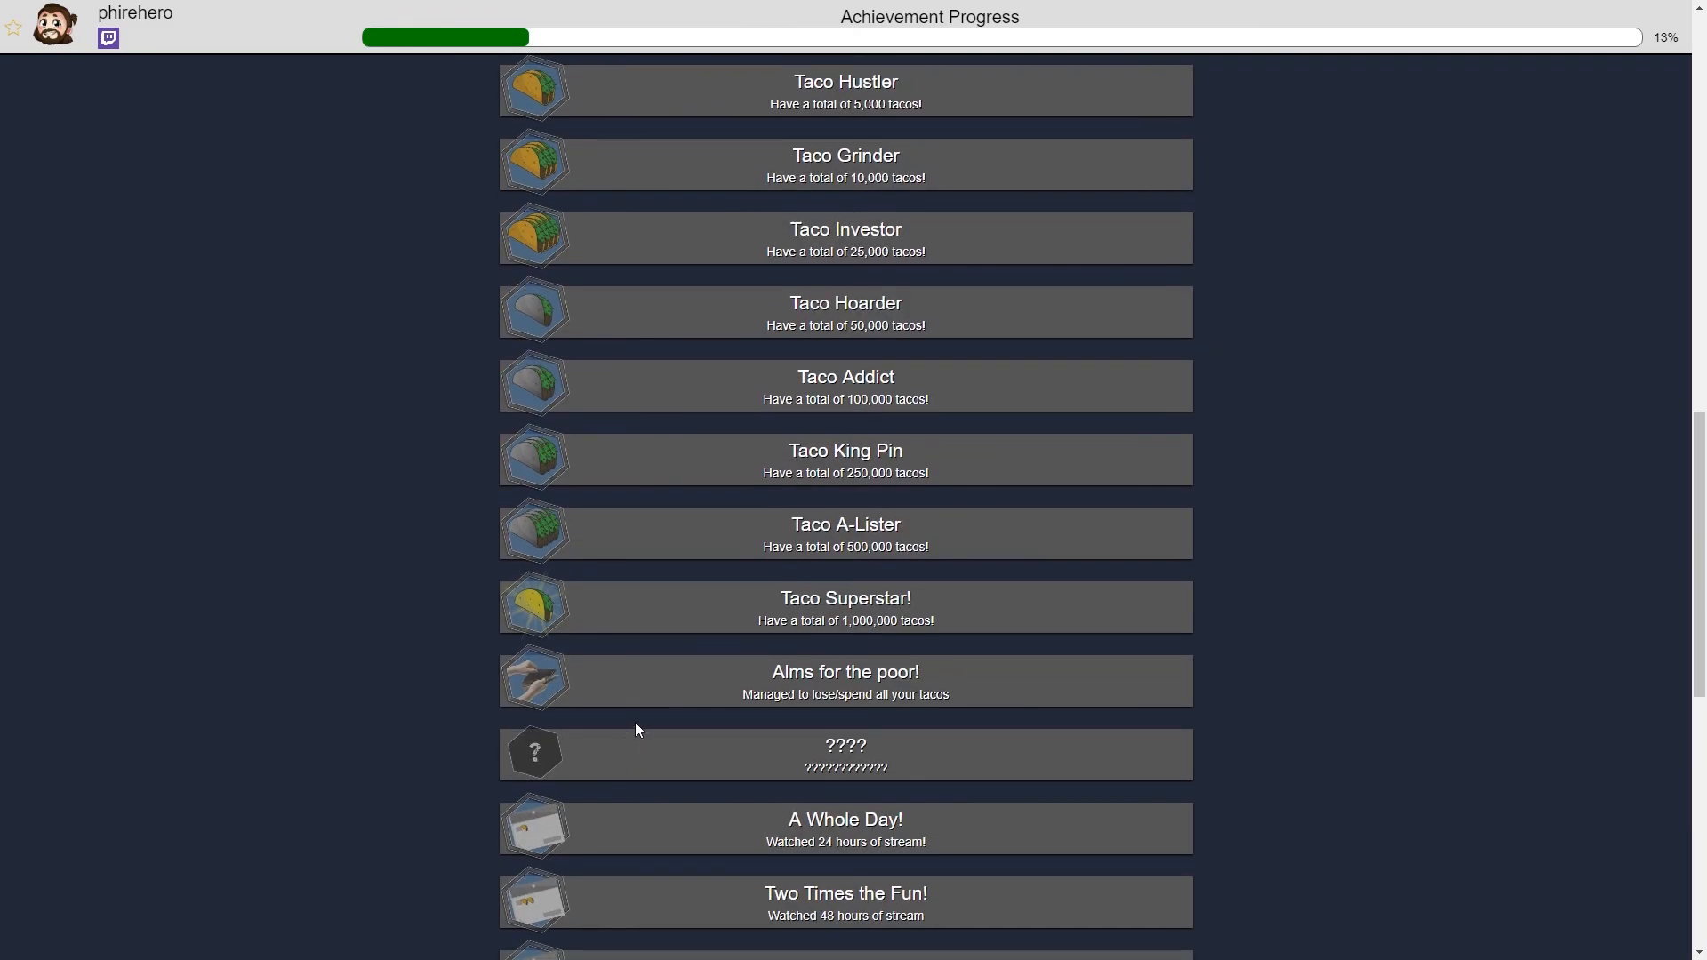
scroll(634, 732, up, 14)
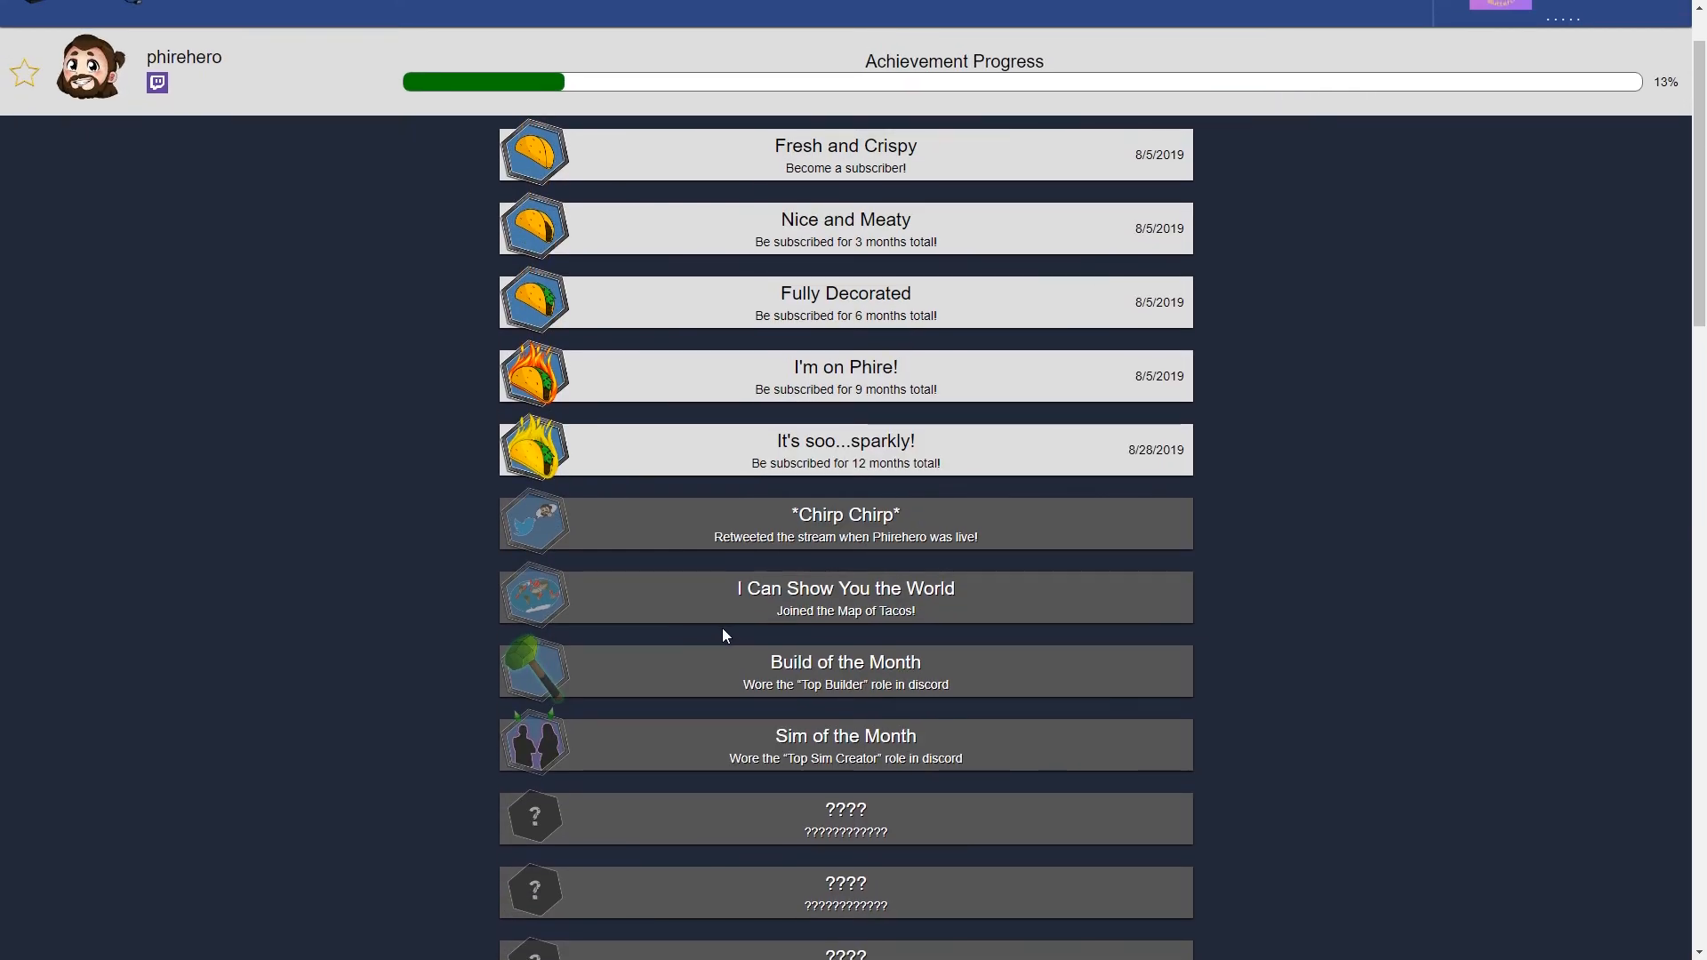
scroll(735, 634, up, 1)
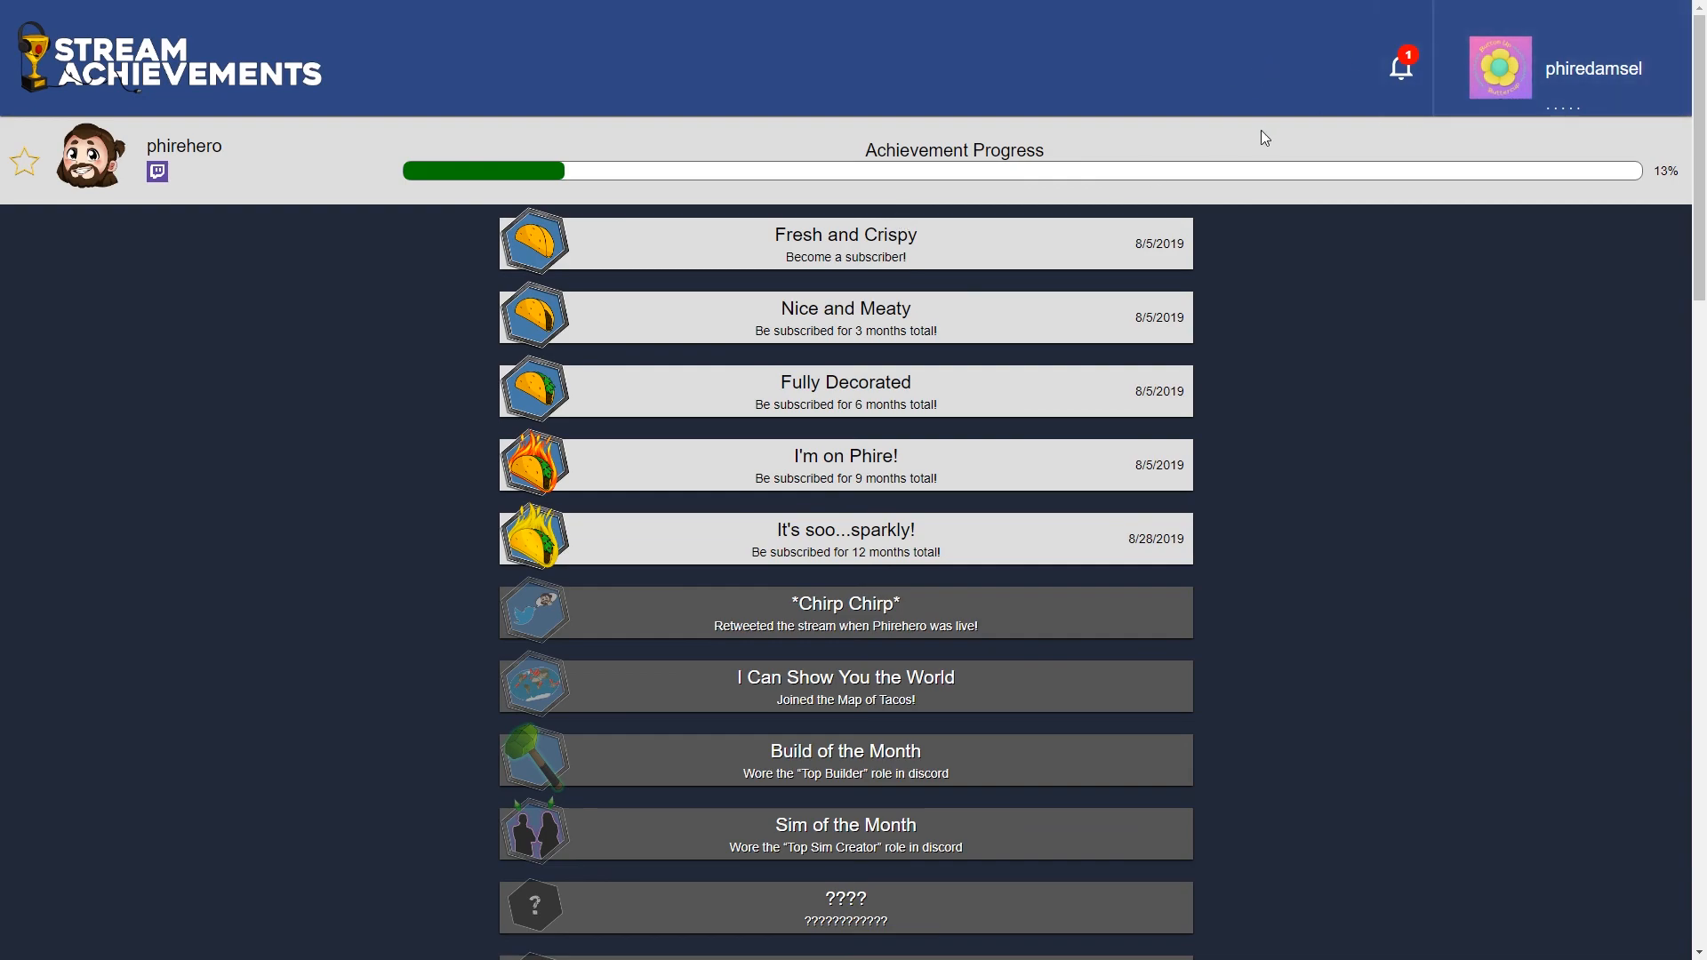
Return to the channel dashboard and show its list of achievements
click(1554, 98)
click(1543, 231)
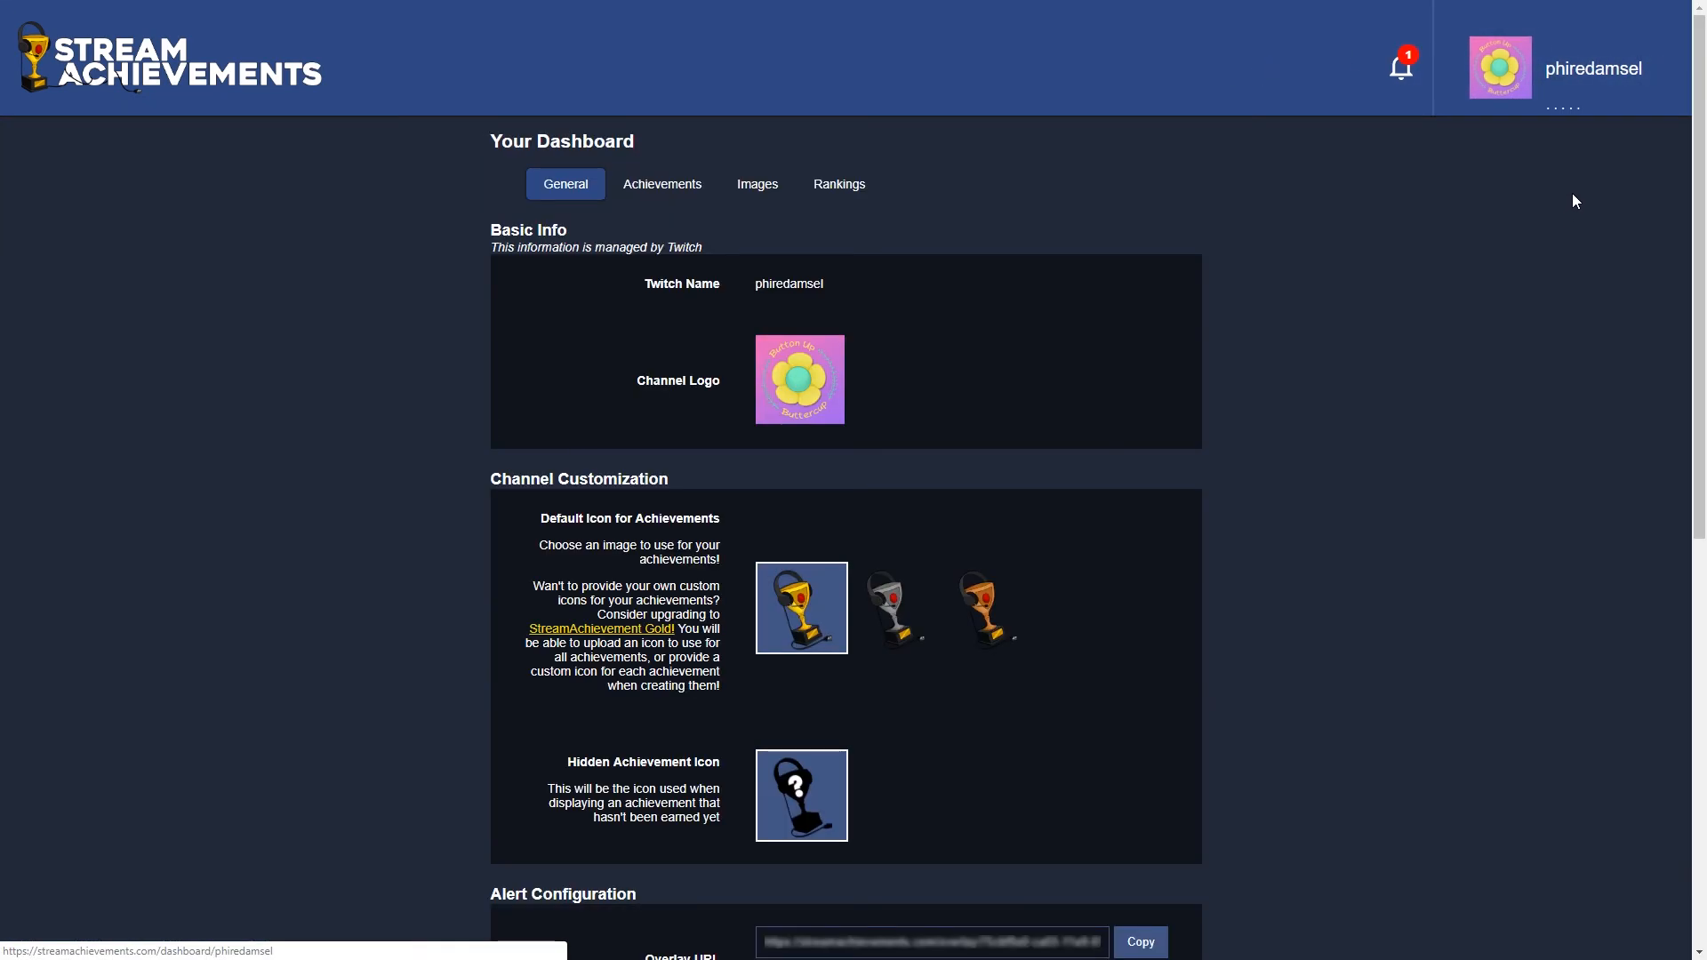
click(634, 197)
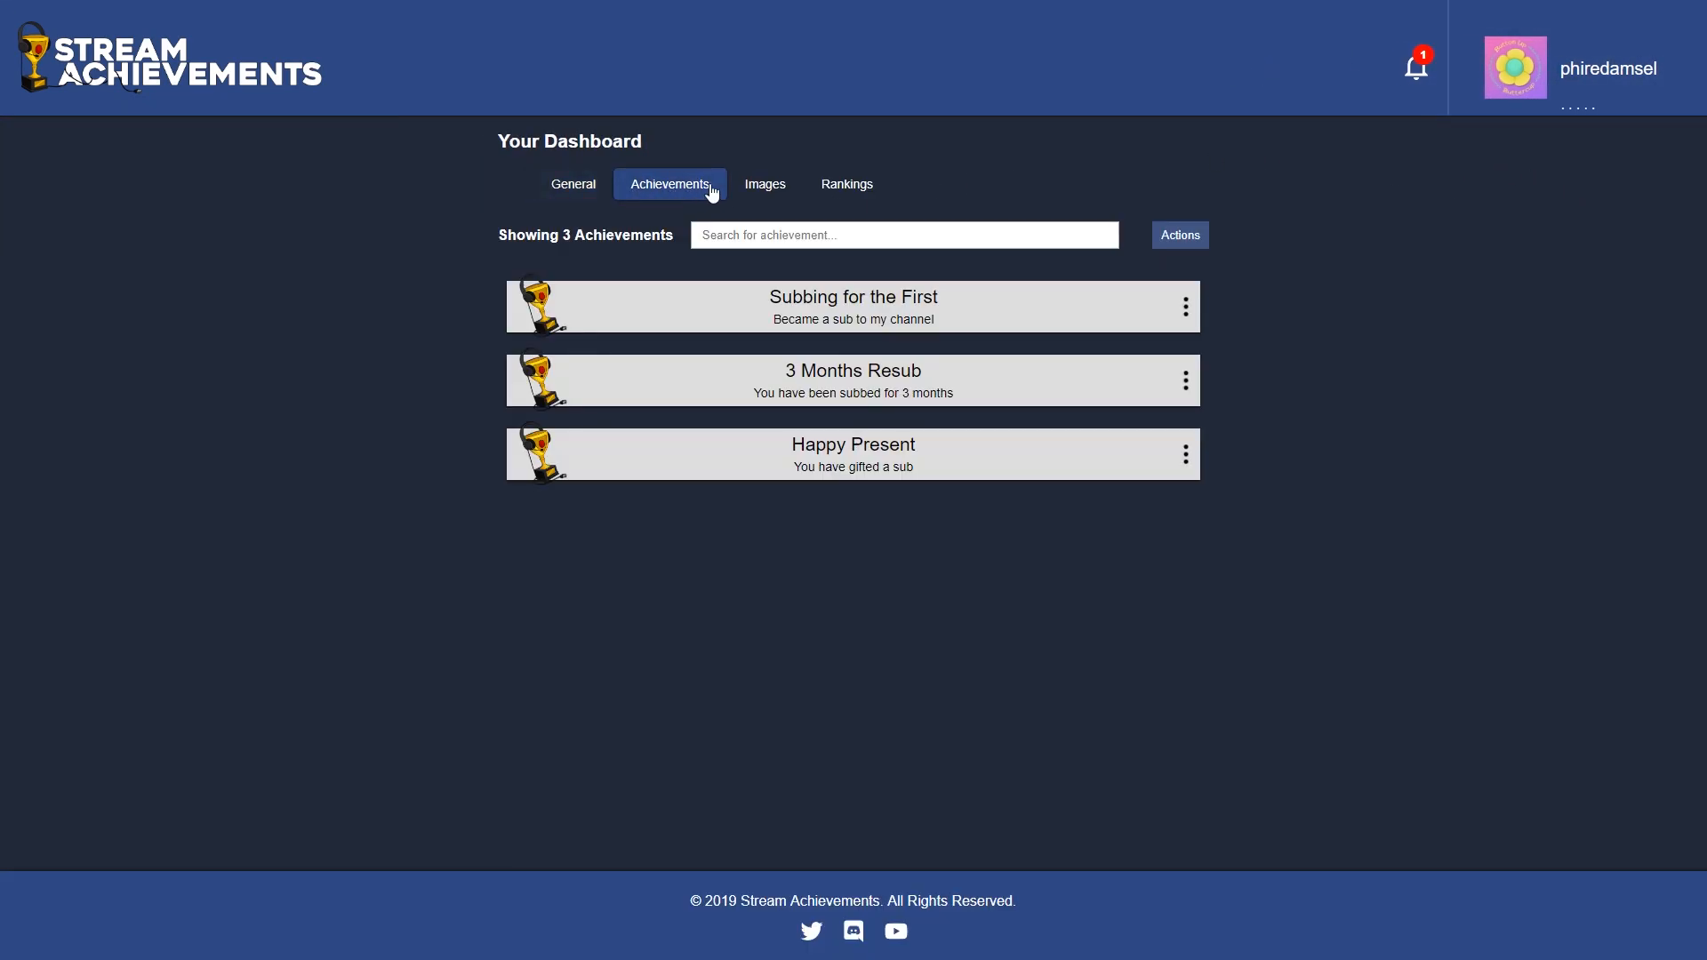